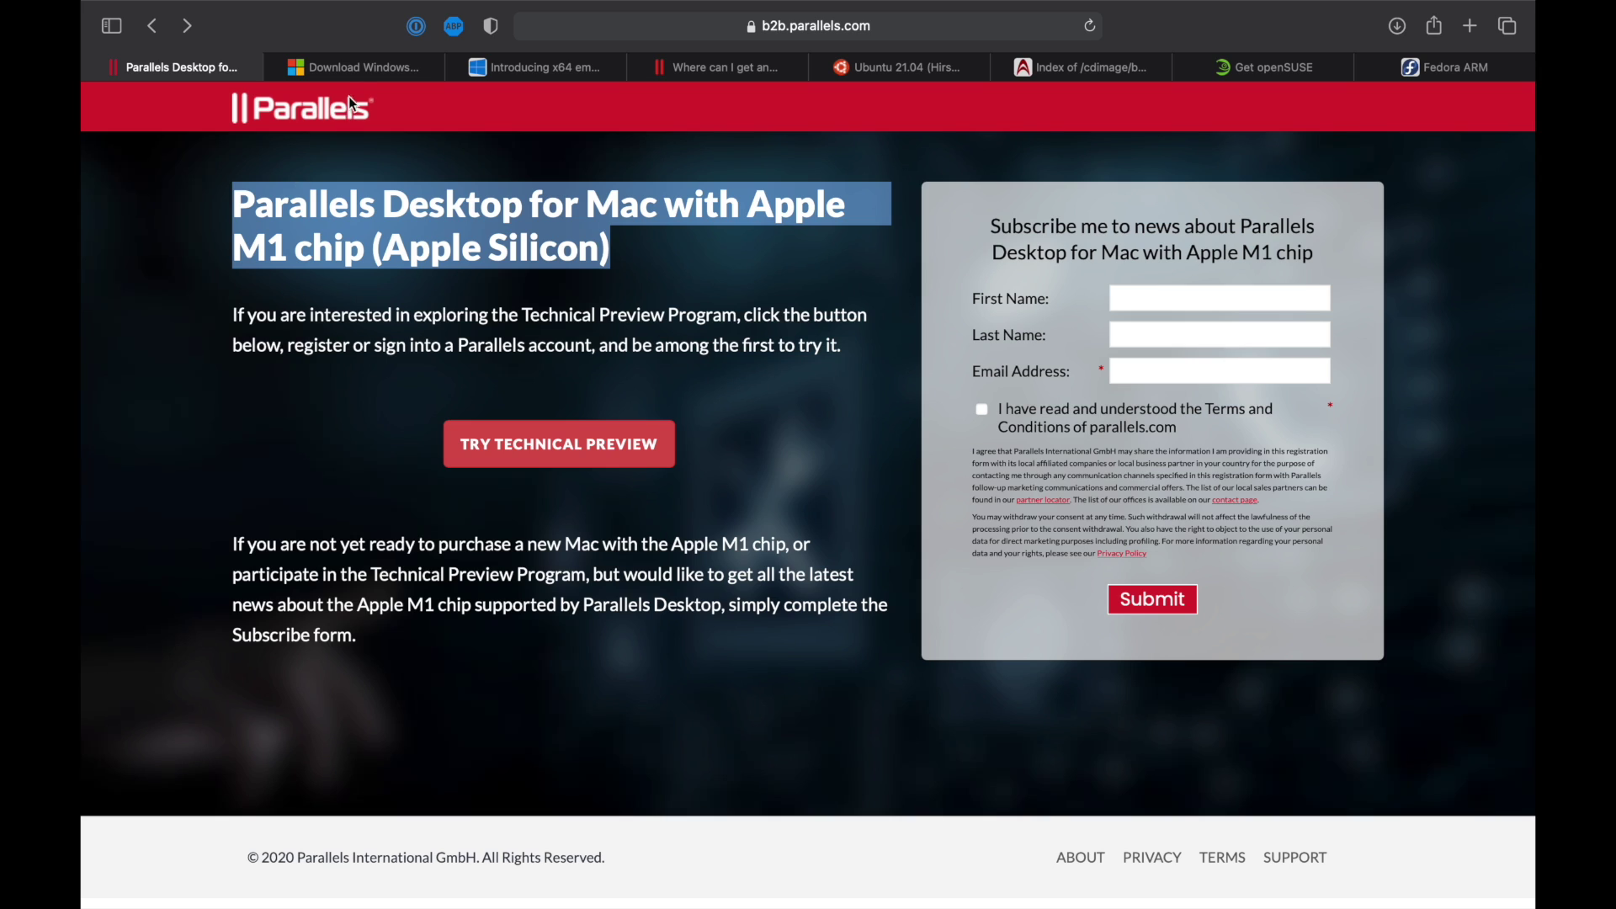
- Show the Windows Insider Preview Downloads page and highlight its title and the Windows 10 on ARM heading
left_click(358, 67)
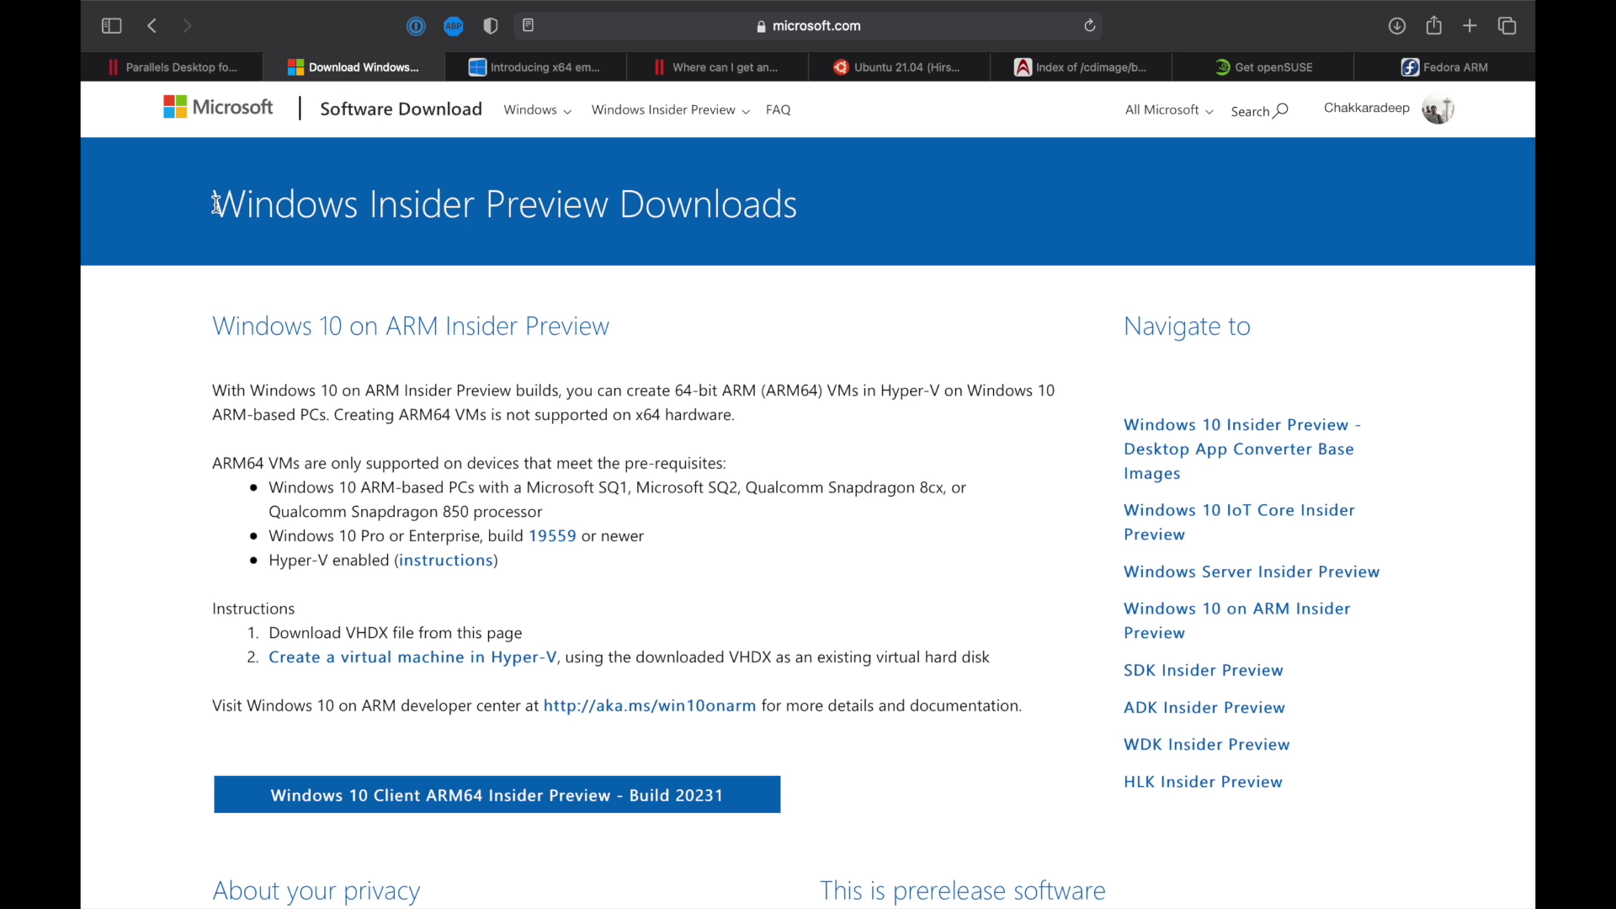
left_click_drag(212, 205, 505, 218)
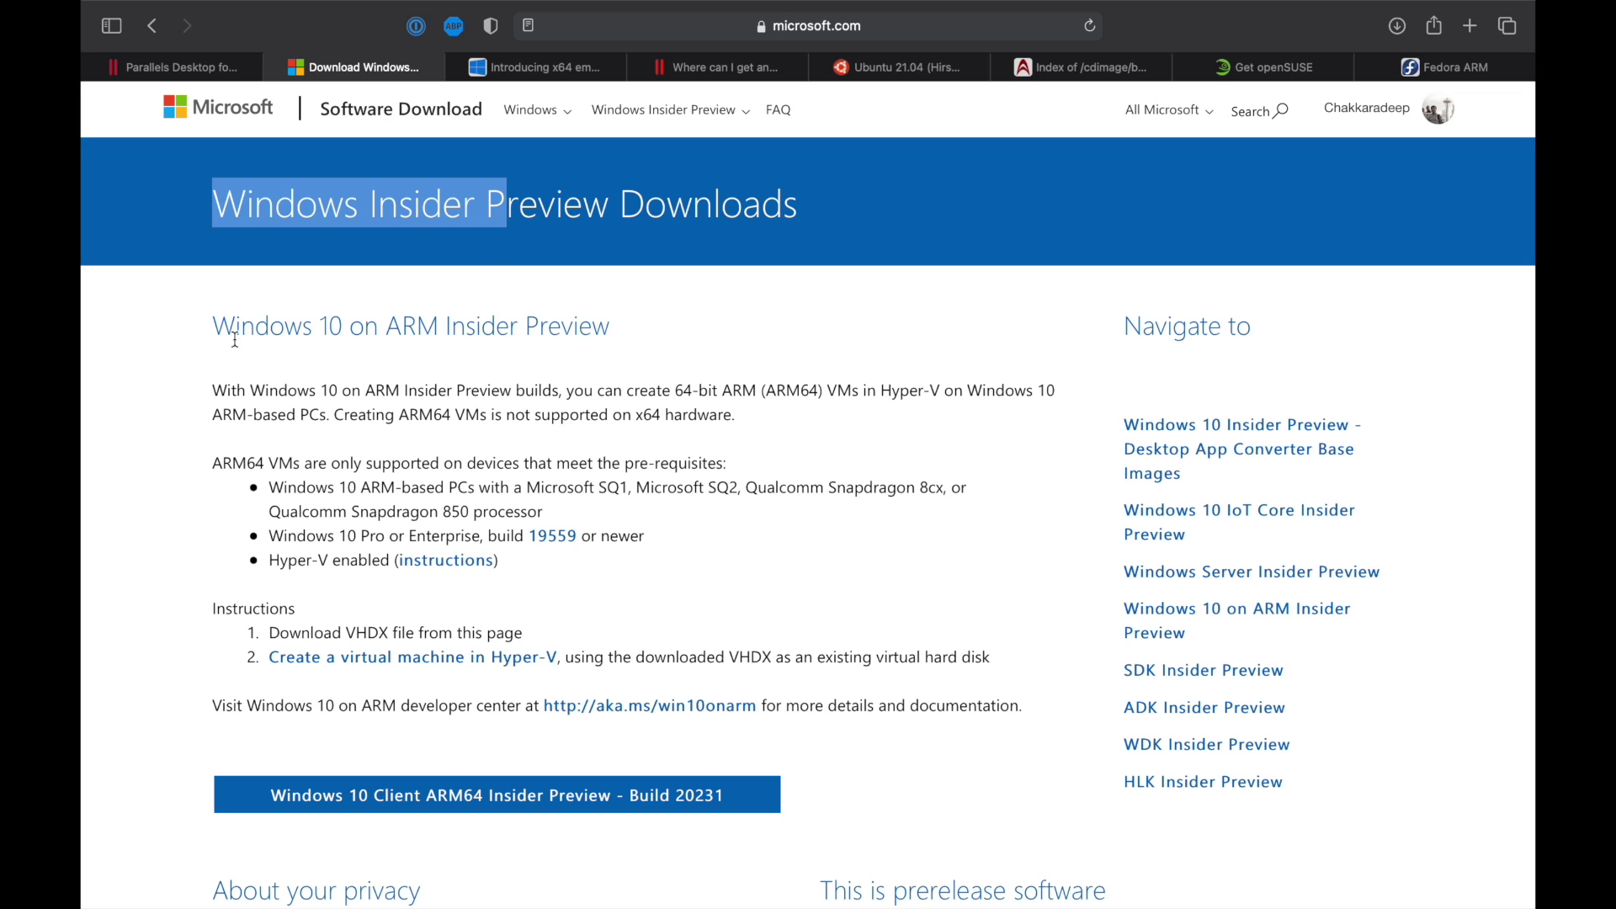
left_click_drag(214, 328, 686, 336)
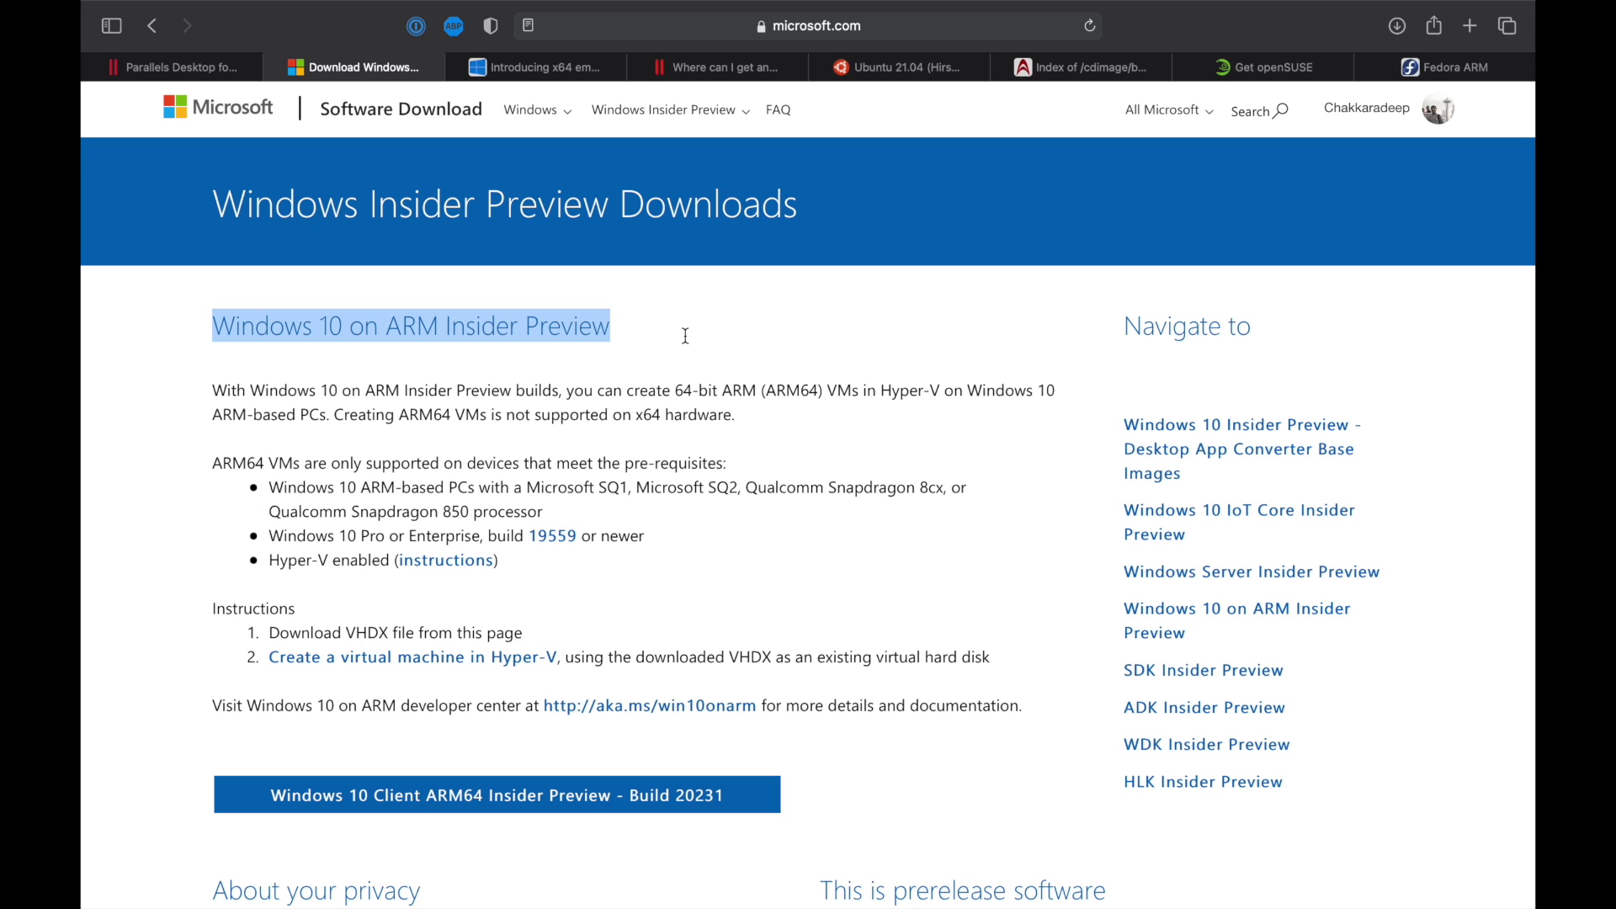
scroll(686, 336, "down", 2)
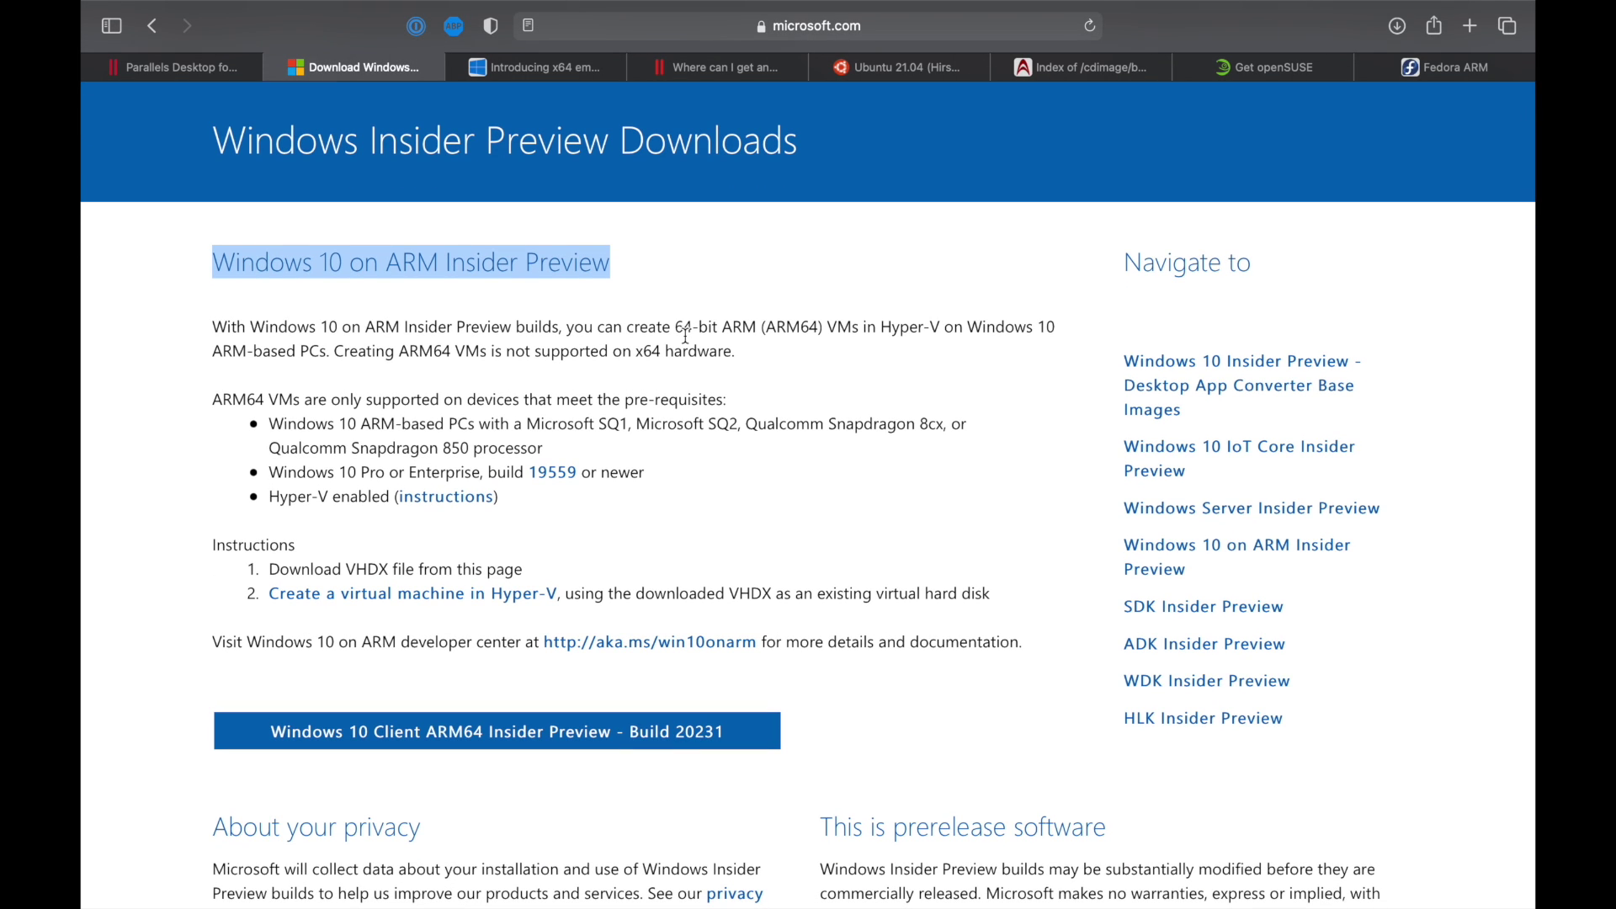
scroll(686, 336, "down", 3)
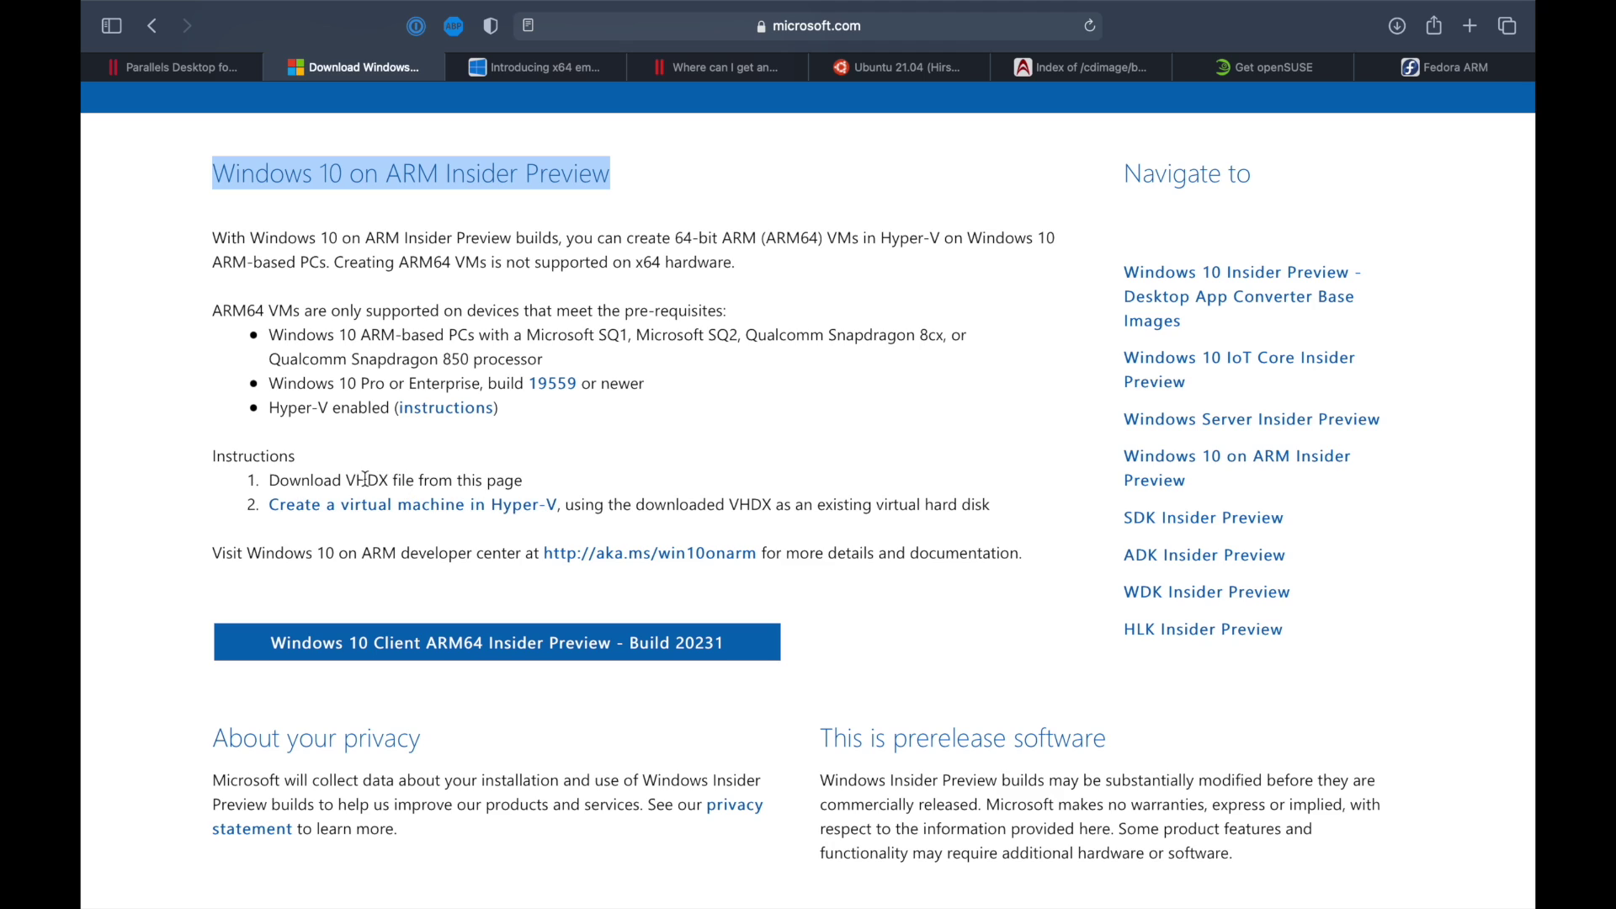
- Highlight 'VHDX' and 'ARM Insider Preview', then move on to the x64 emulation article
left_click_drag(349, 479, 388, 480)
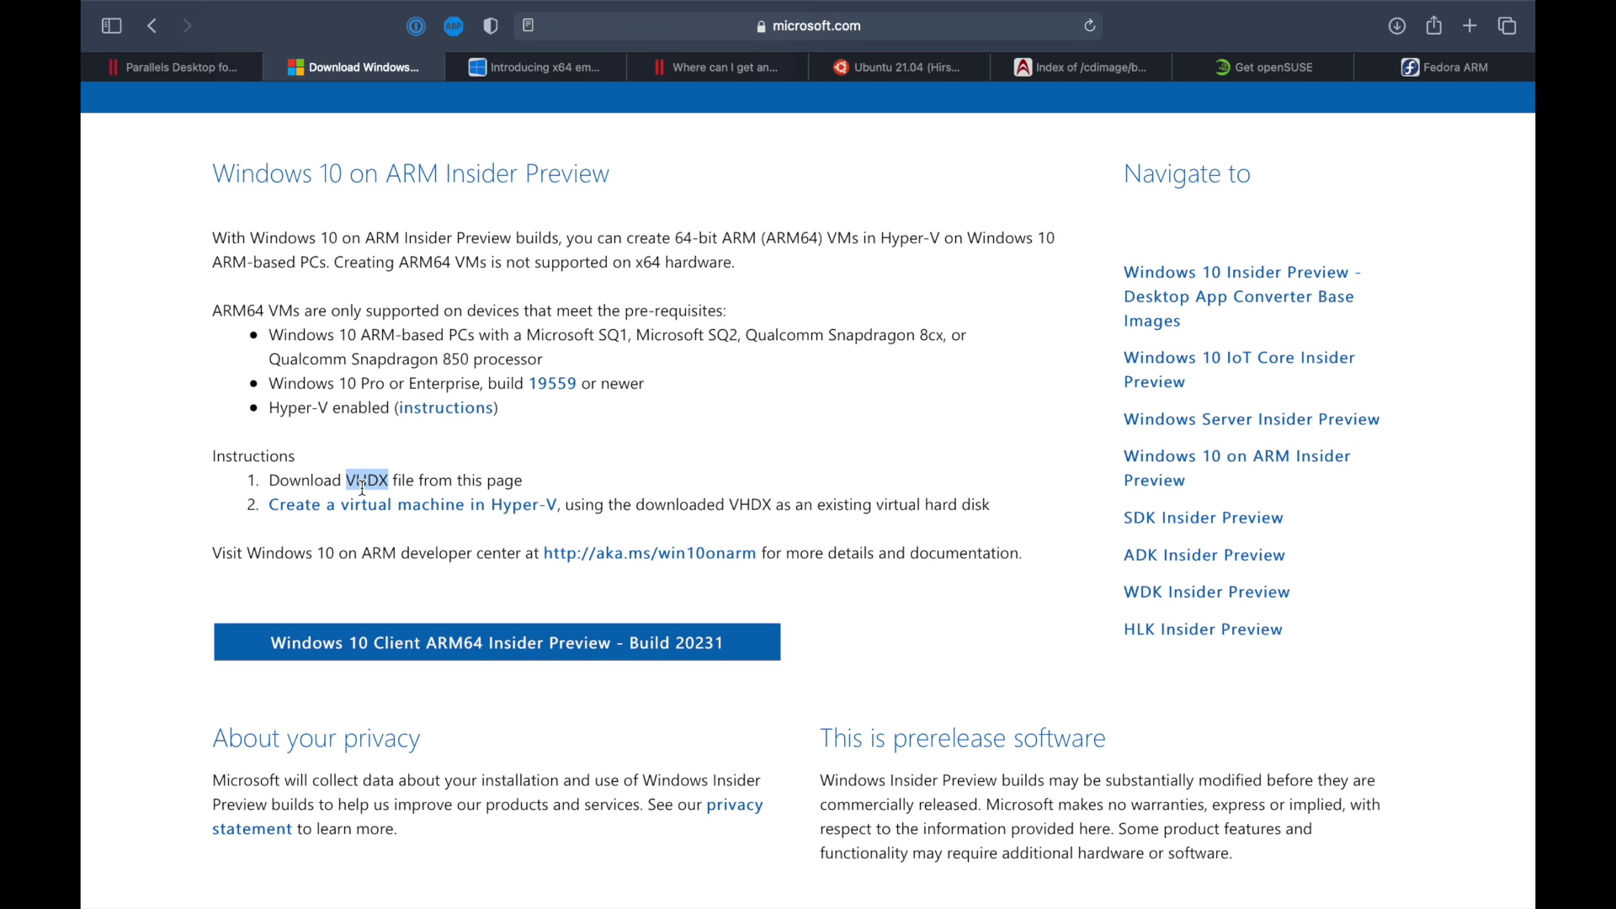
scroll(364, 488, "up", 3)
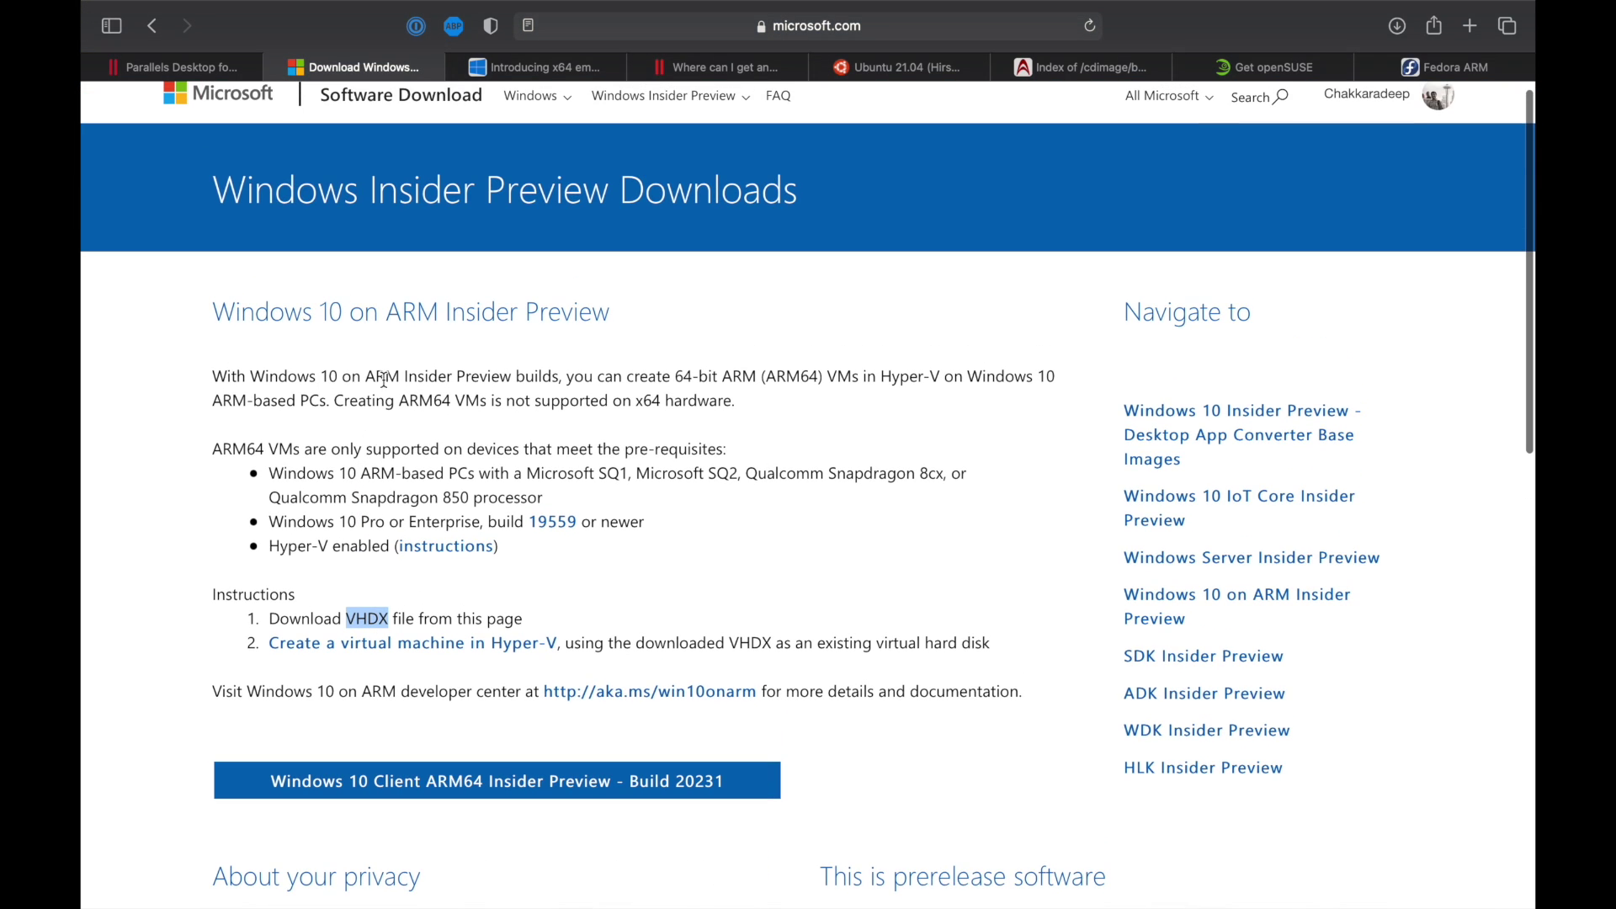
left_click(386, 313)
left_click_drag(385, 314, 664, 303)
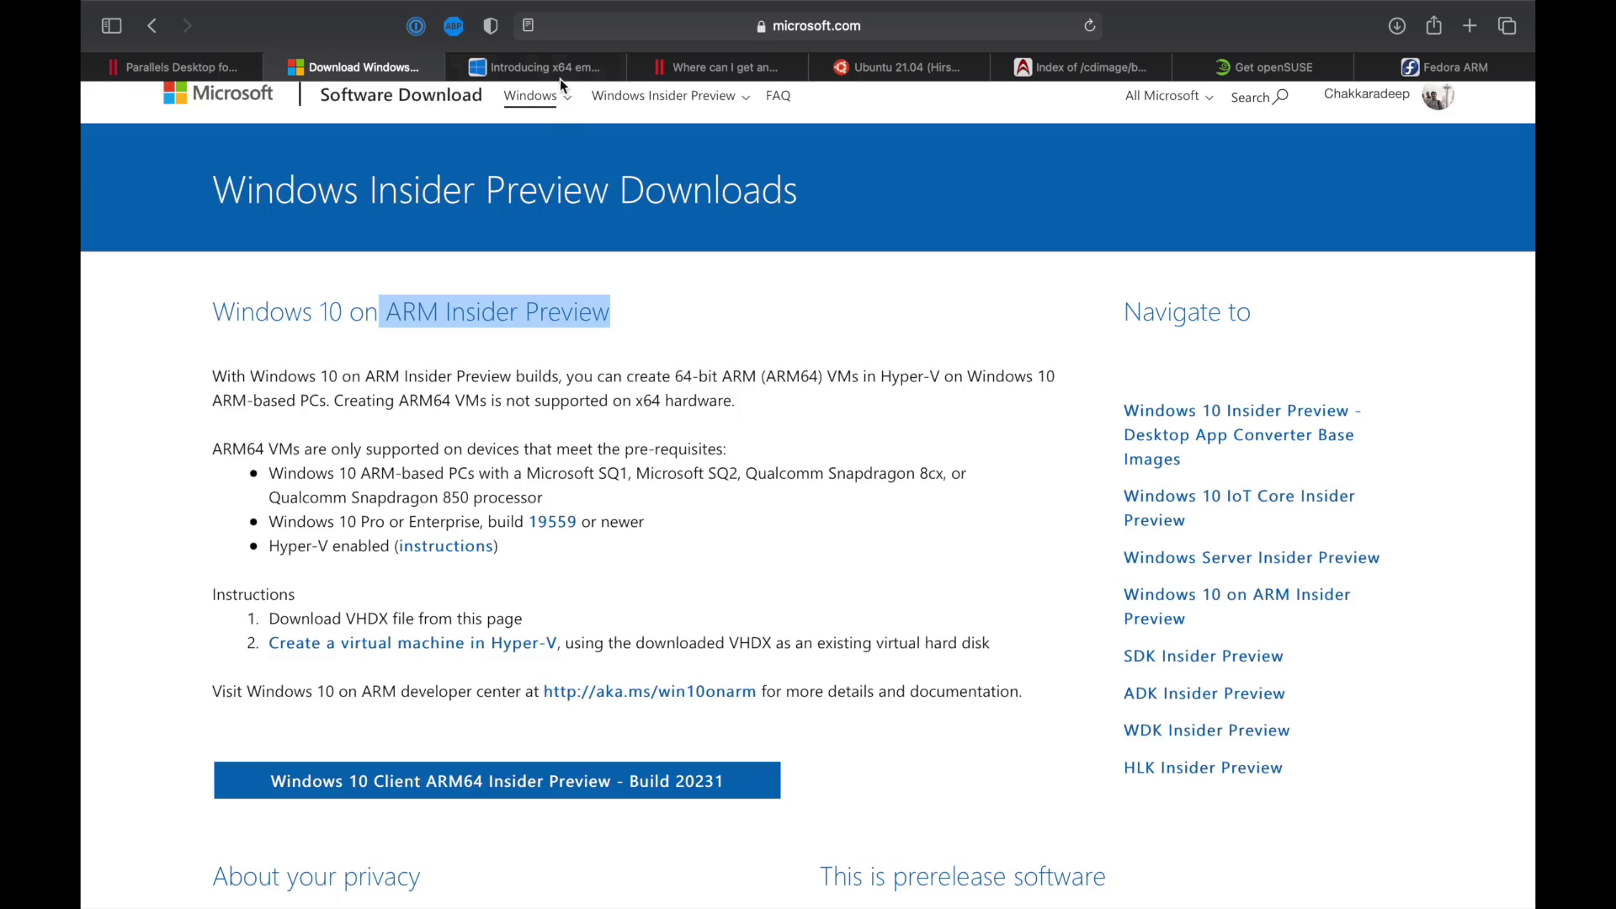
left_click(558, 73)
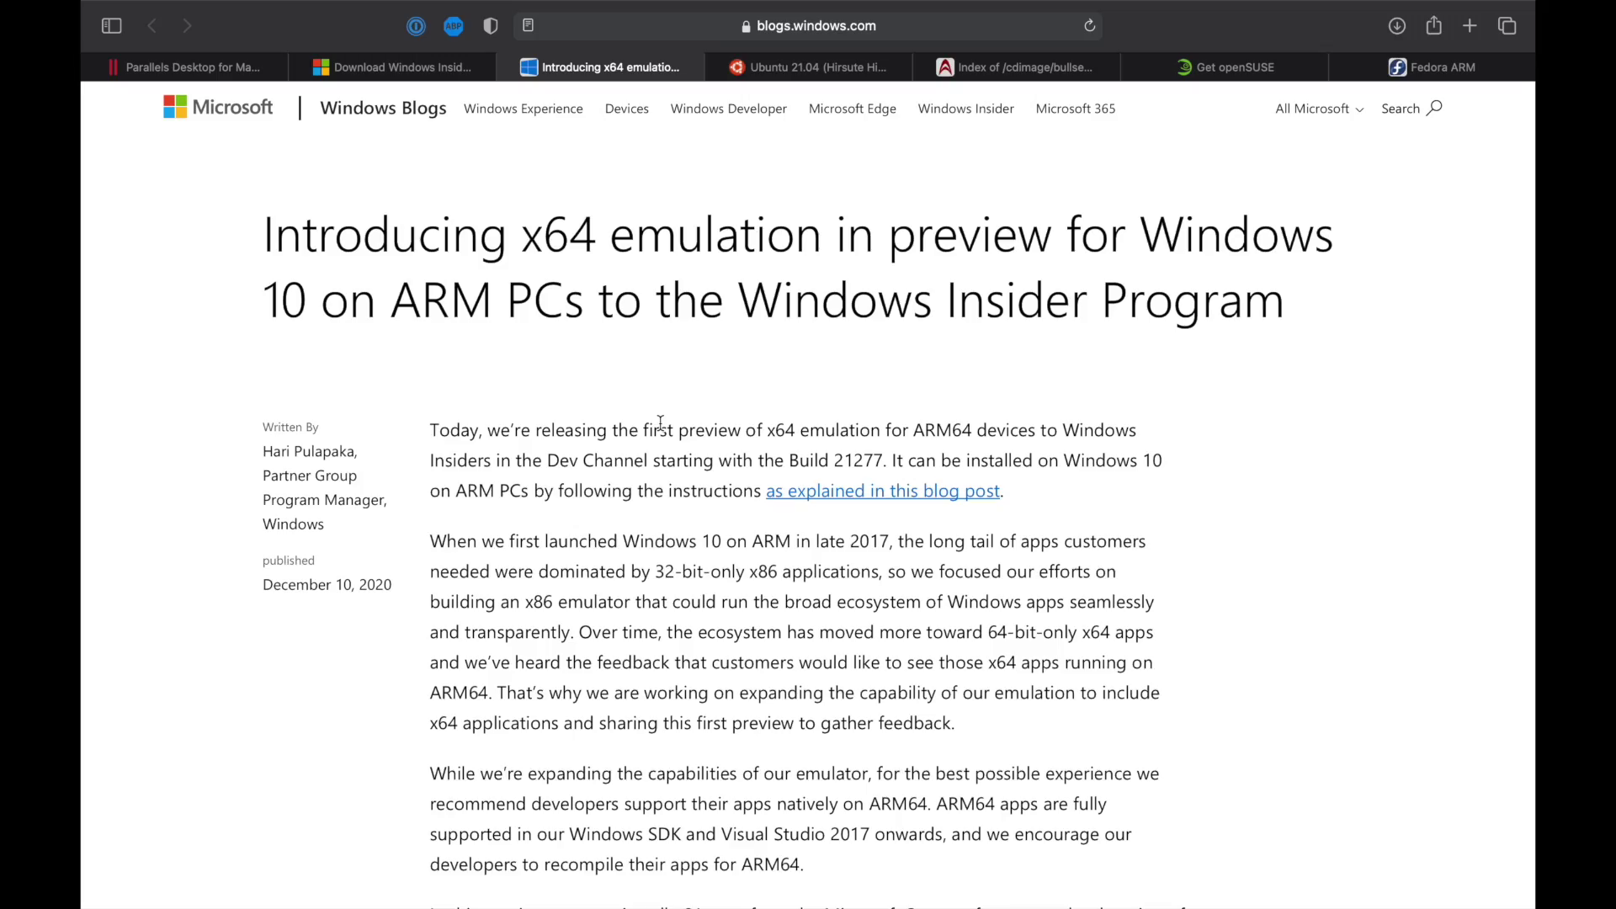
- Look through the Ubuntu 21.04 daily build, Debian bullseye, openSUSE and Fedora ARM download pages
left_click(857, 74)
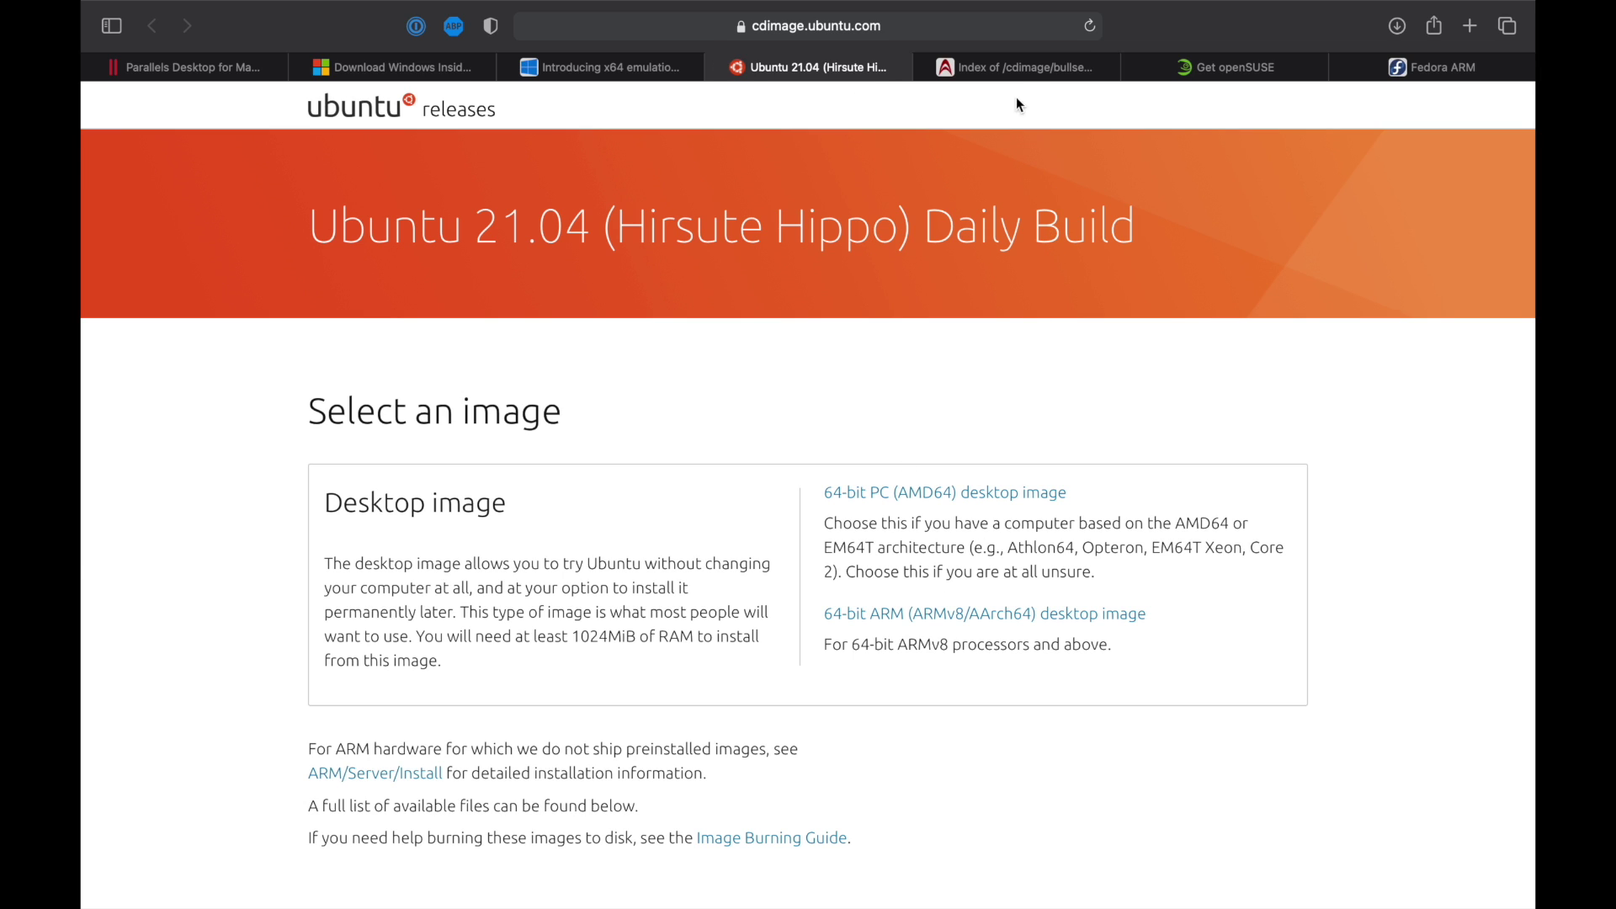
left_click(1018, 71)
scroll(831, 509, "down", 3)
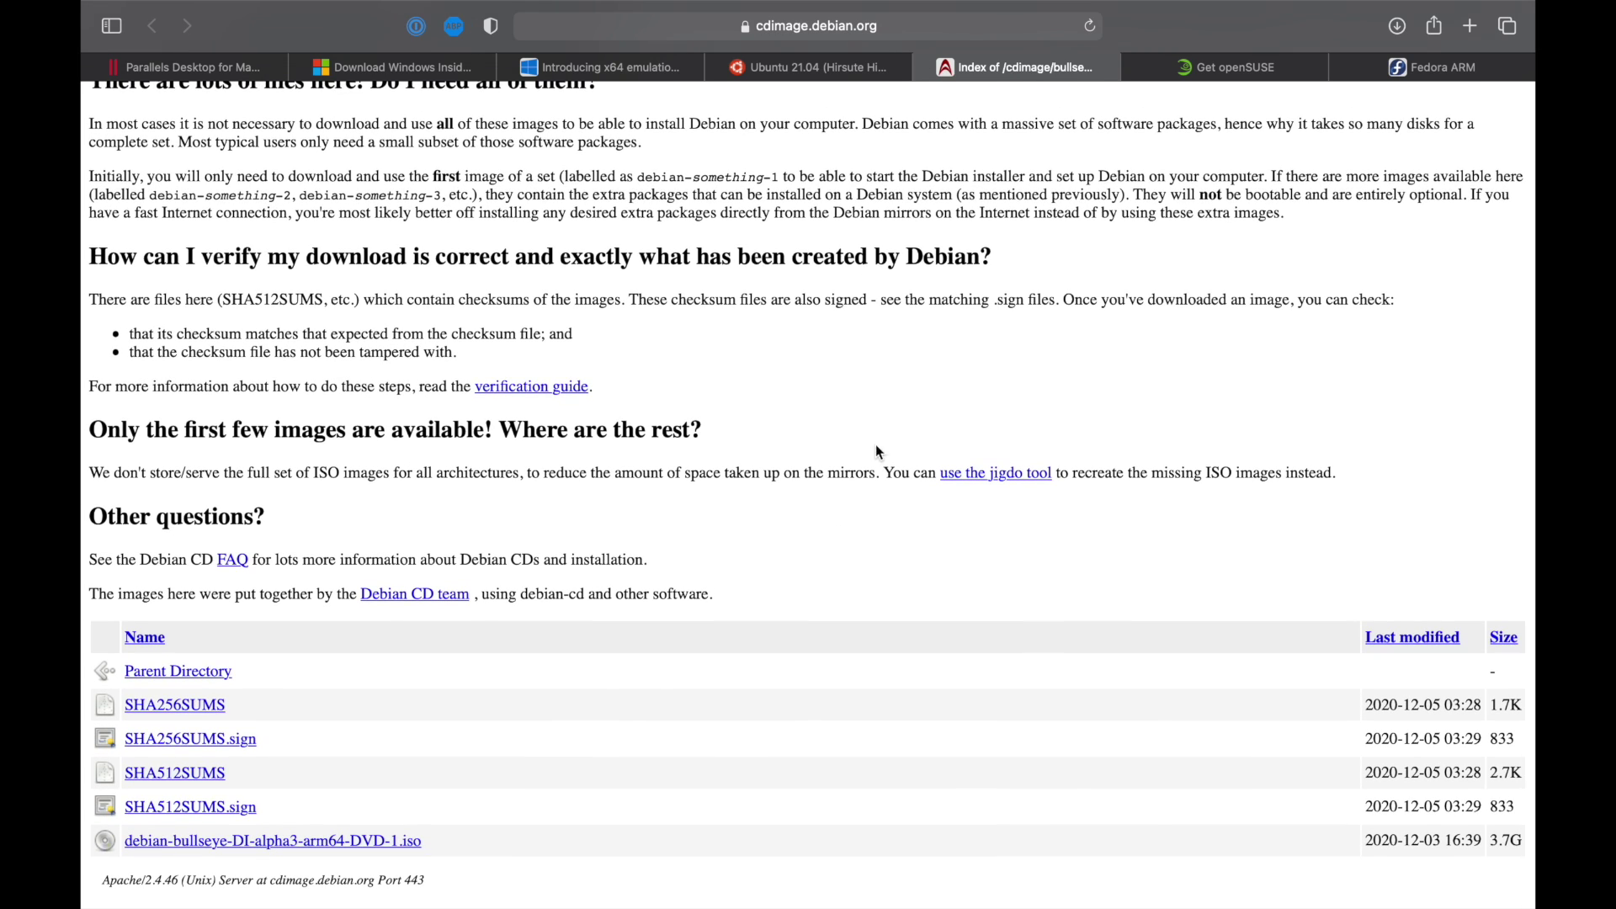
left_click(1198, 75)
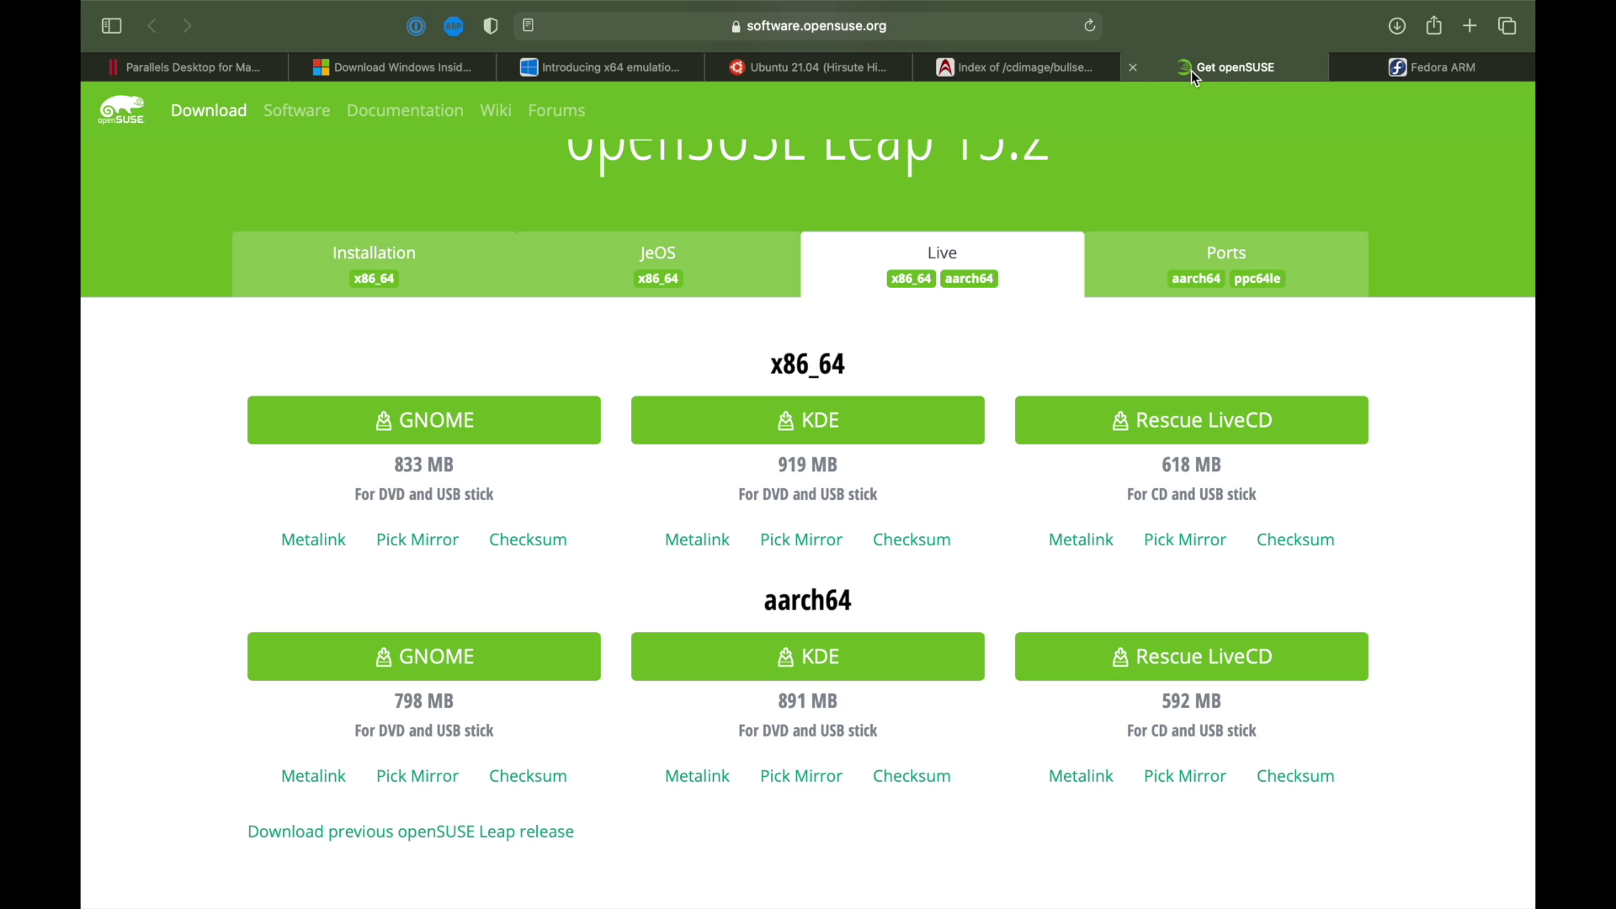
left_click(1422, 71)
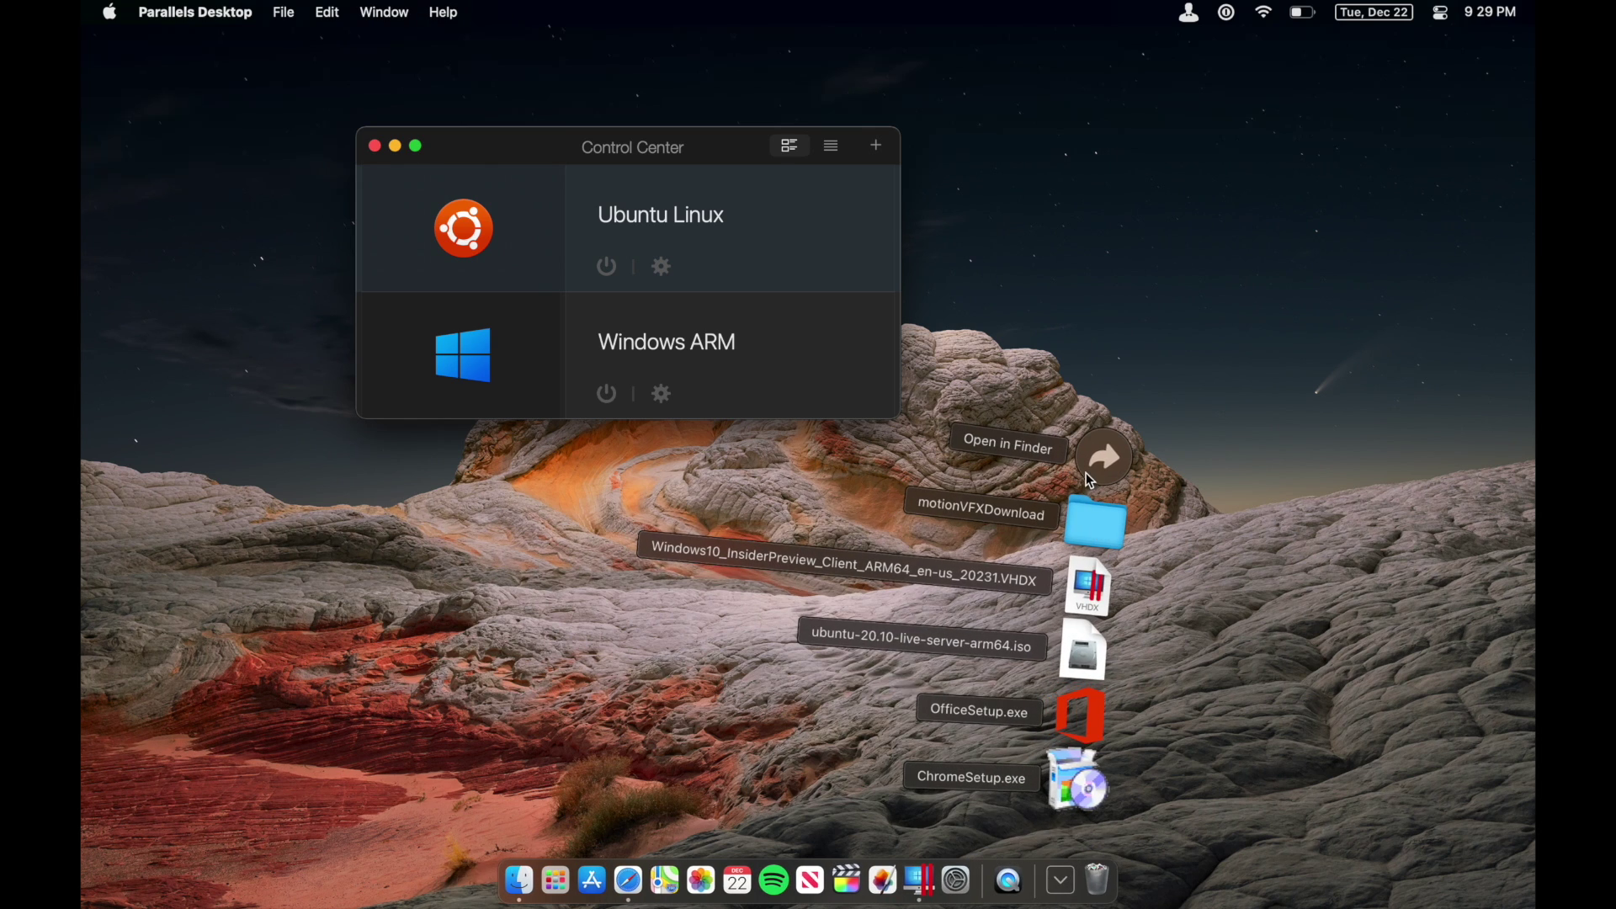
- Open Windows10_InsiderPreview_Client_ARM64_en-us_20231.VHDX from Downloads with Parallels Desktop
left_click(1104, 462)
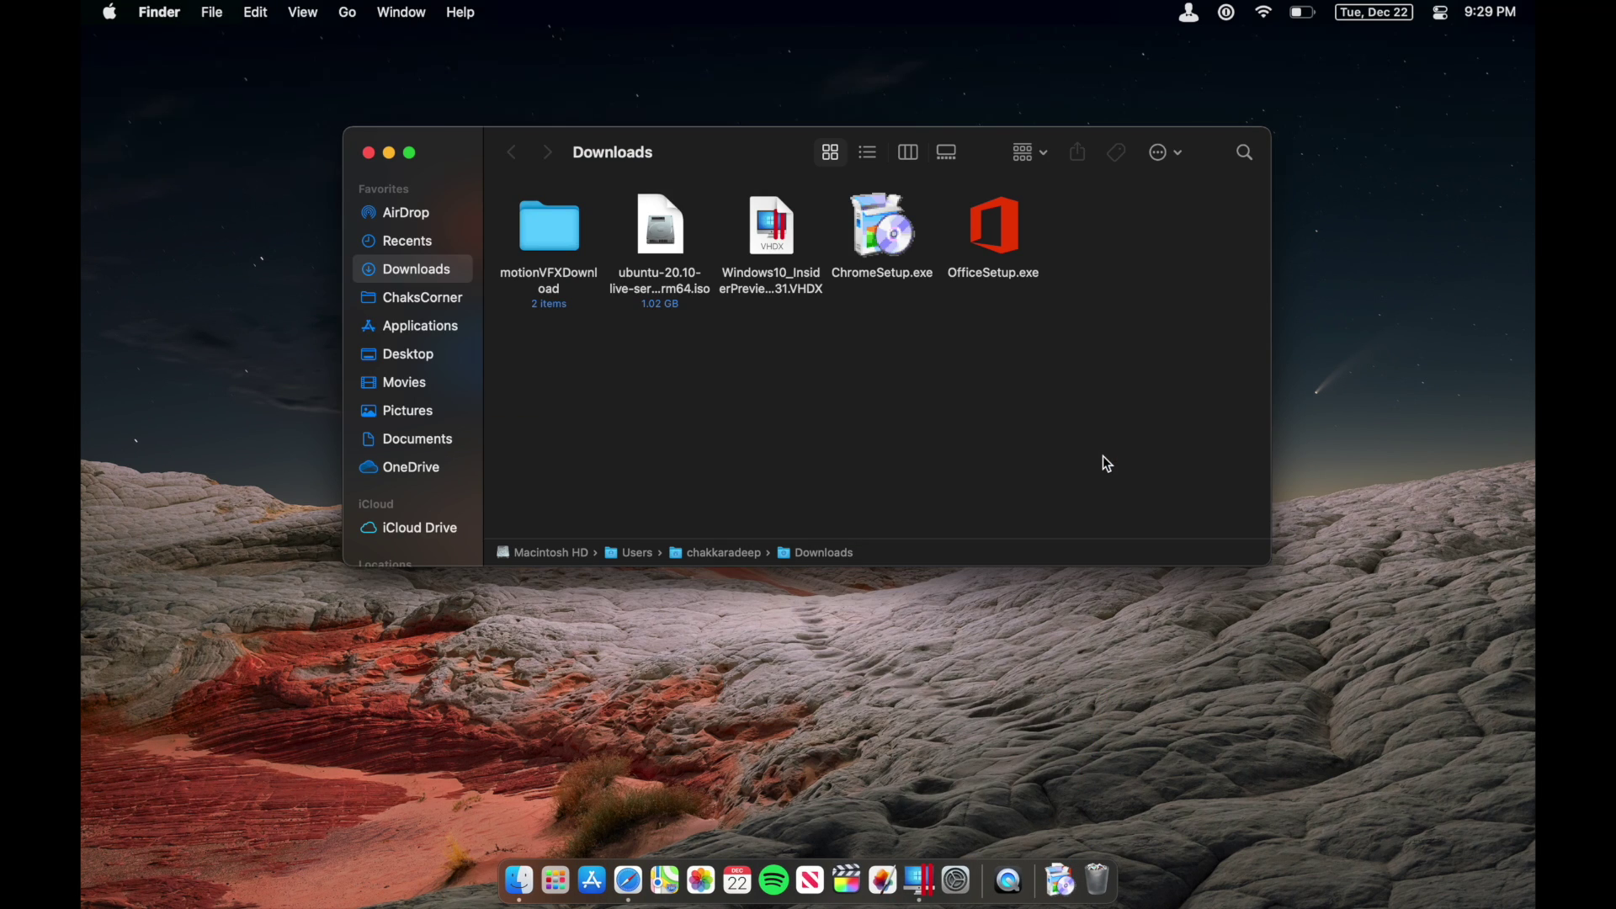
left_click(813, 295)
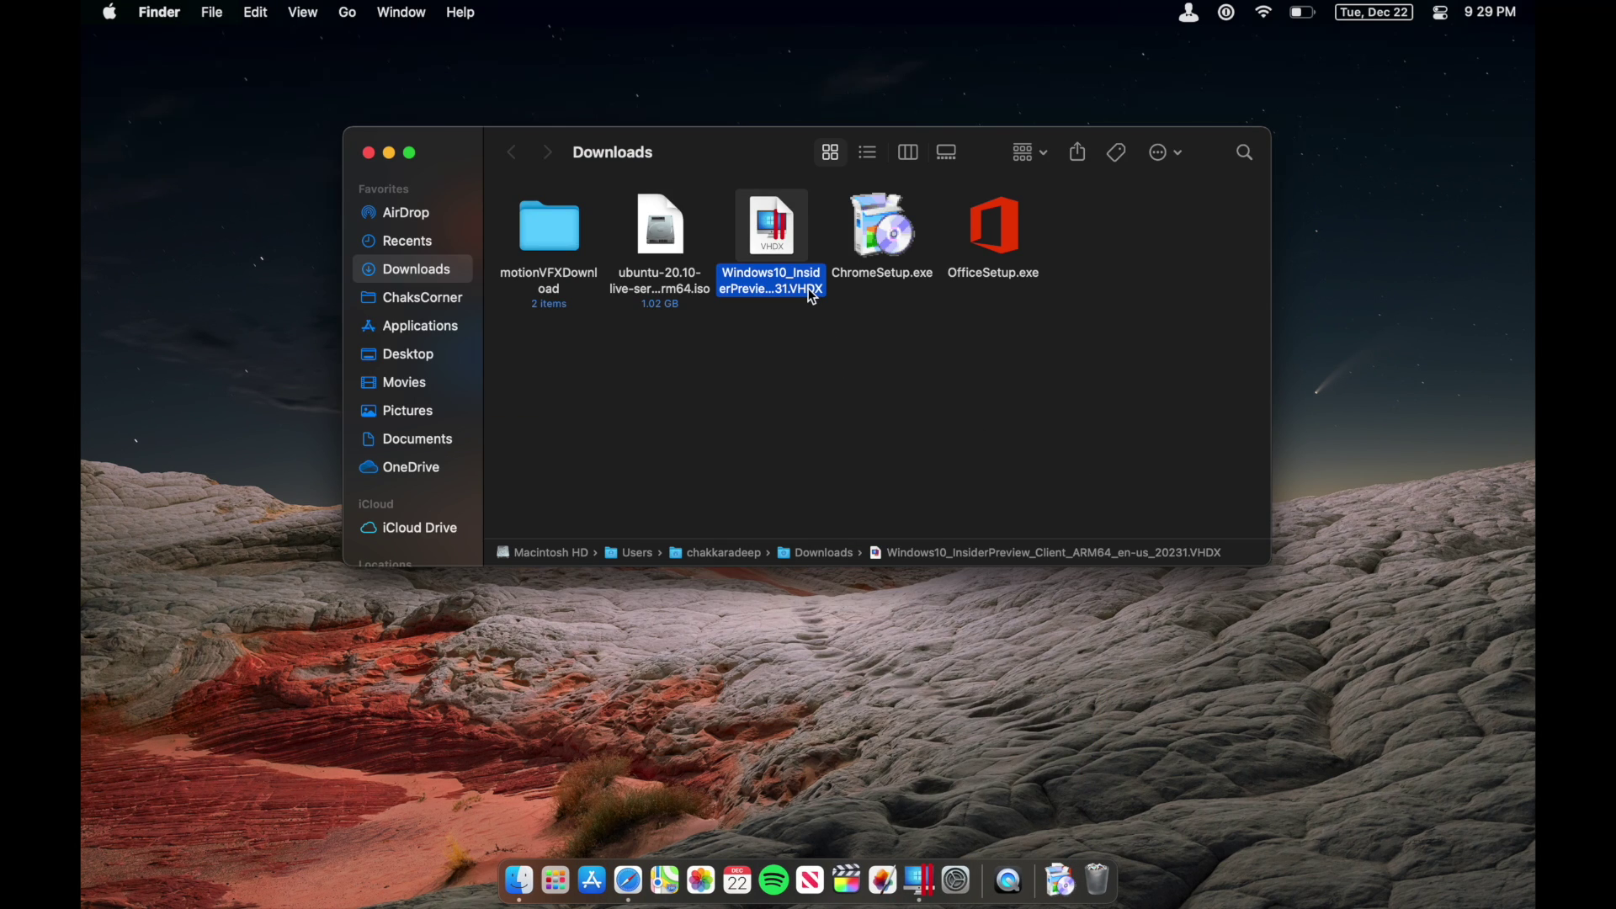
right_click(812, 297)
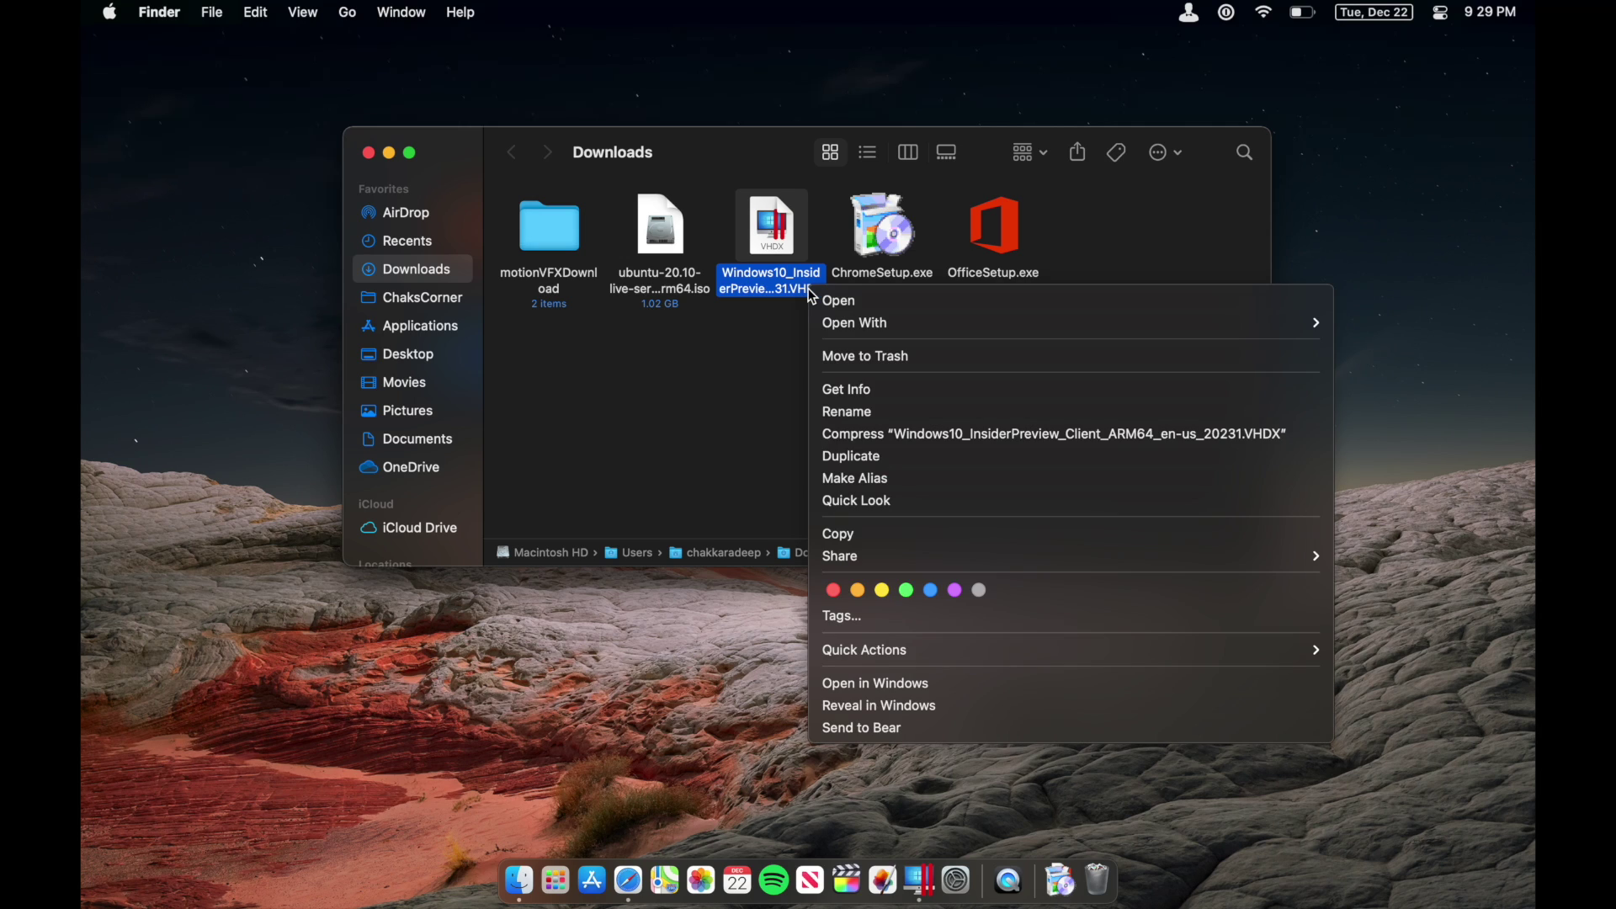
mouse_move(821, 324)
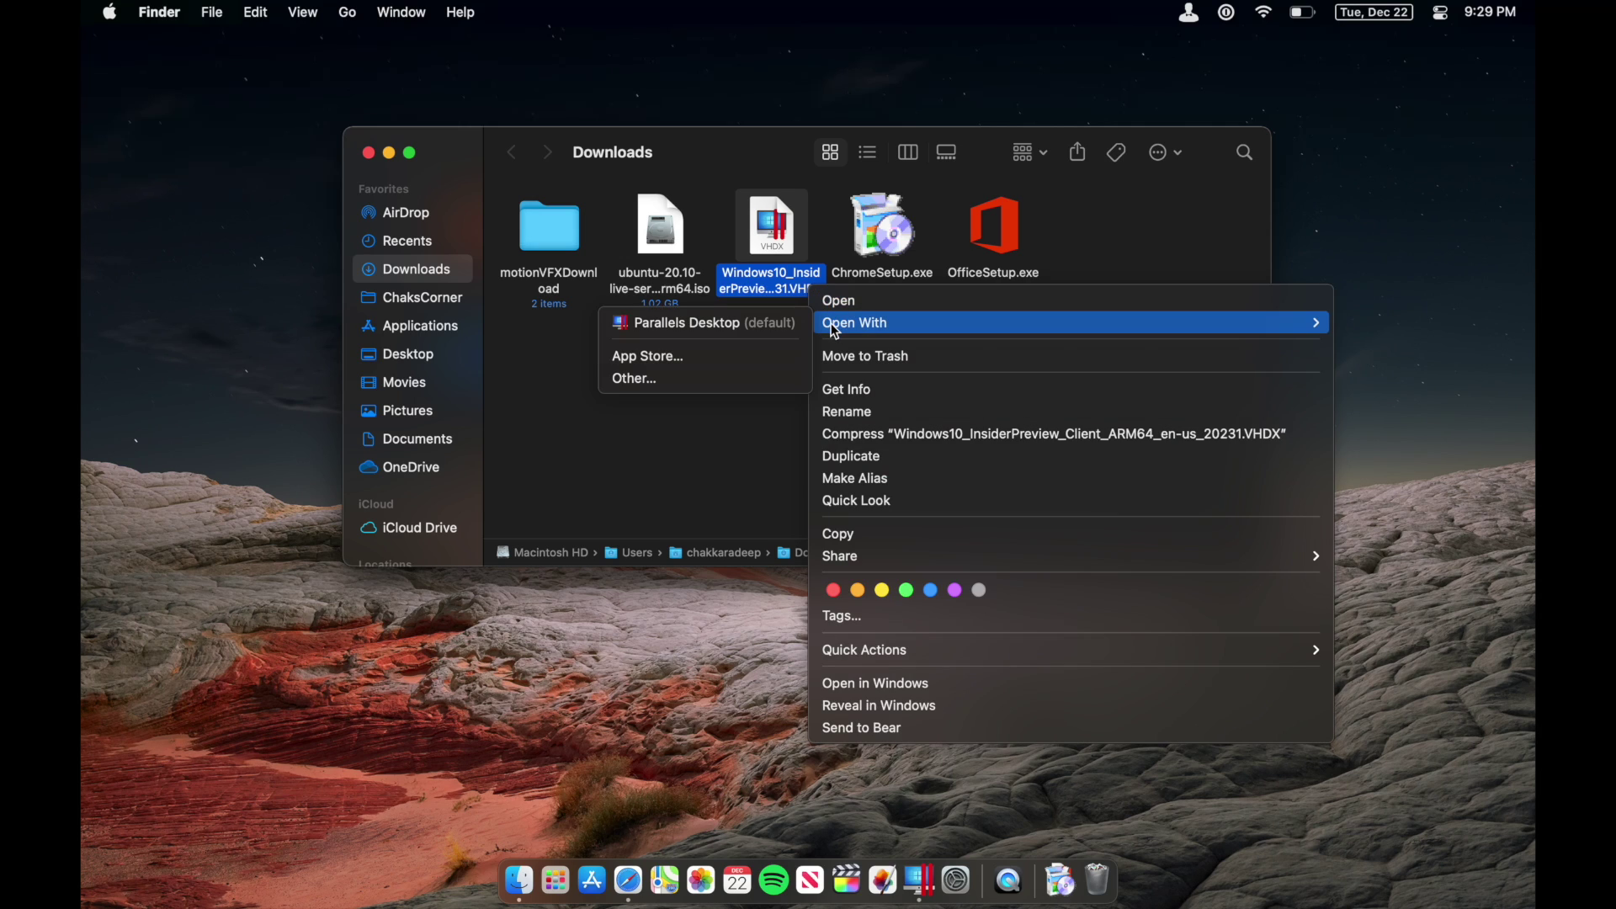
left_click(761, 339)
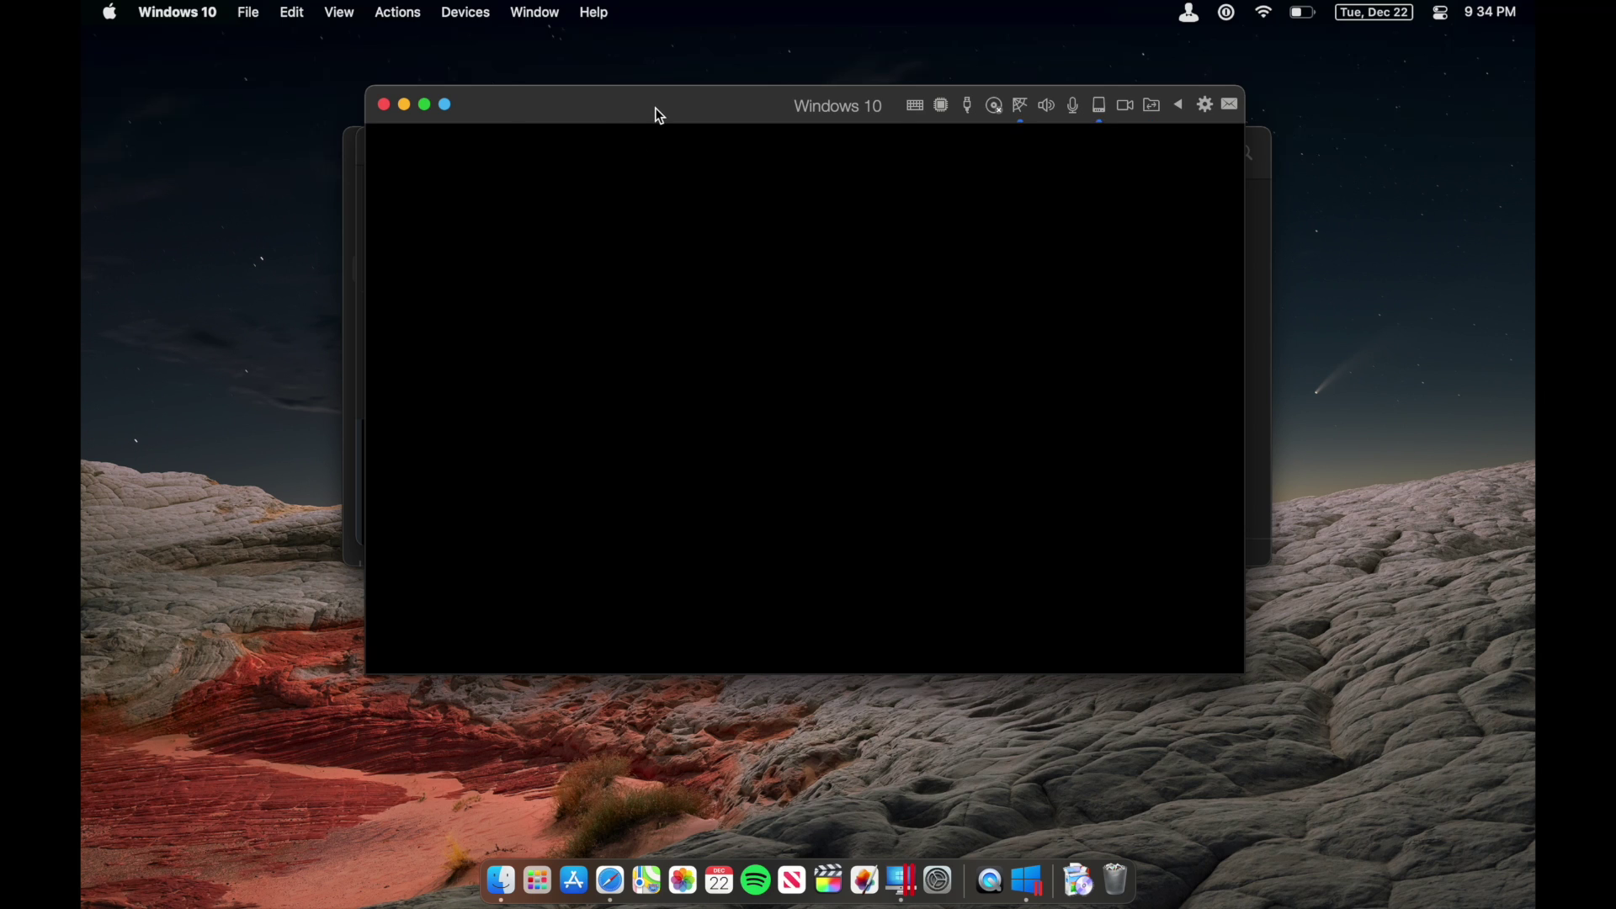
- Move the Windows 10 VM window aside and shut the VM down from the Actions menu
left_click_drag(655, 108, 729, 117)
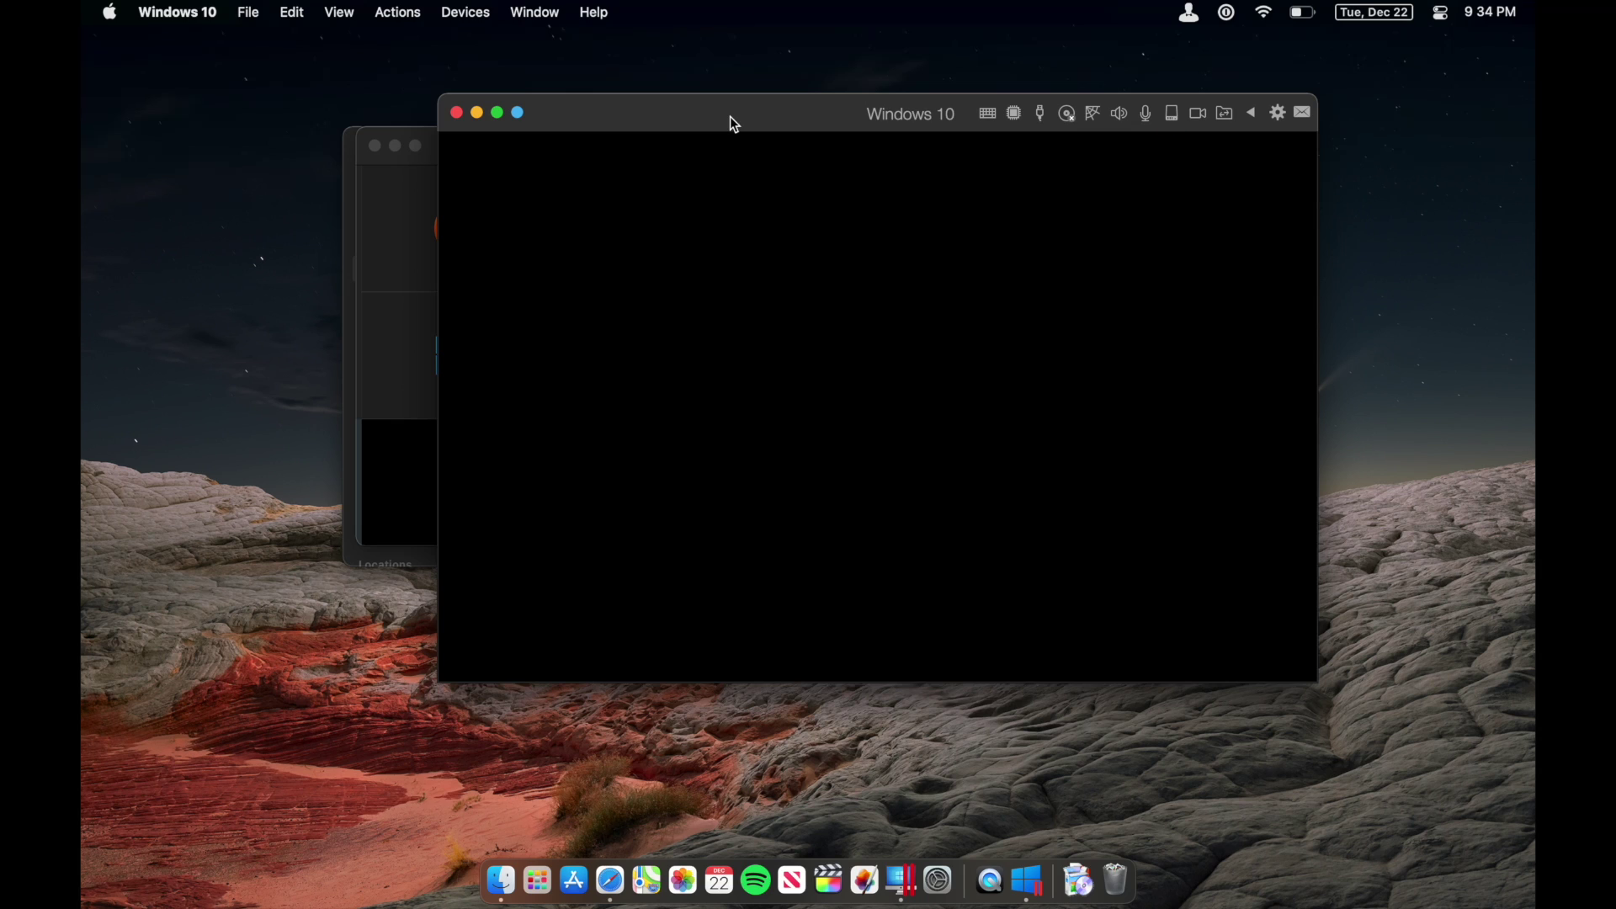
mouse_move(730, 116)
left_mouse_down()
mouse_move(754, 143)
mouse_move(741, 106)
left_mouse_up()
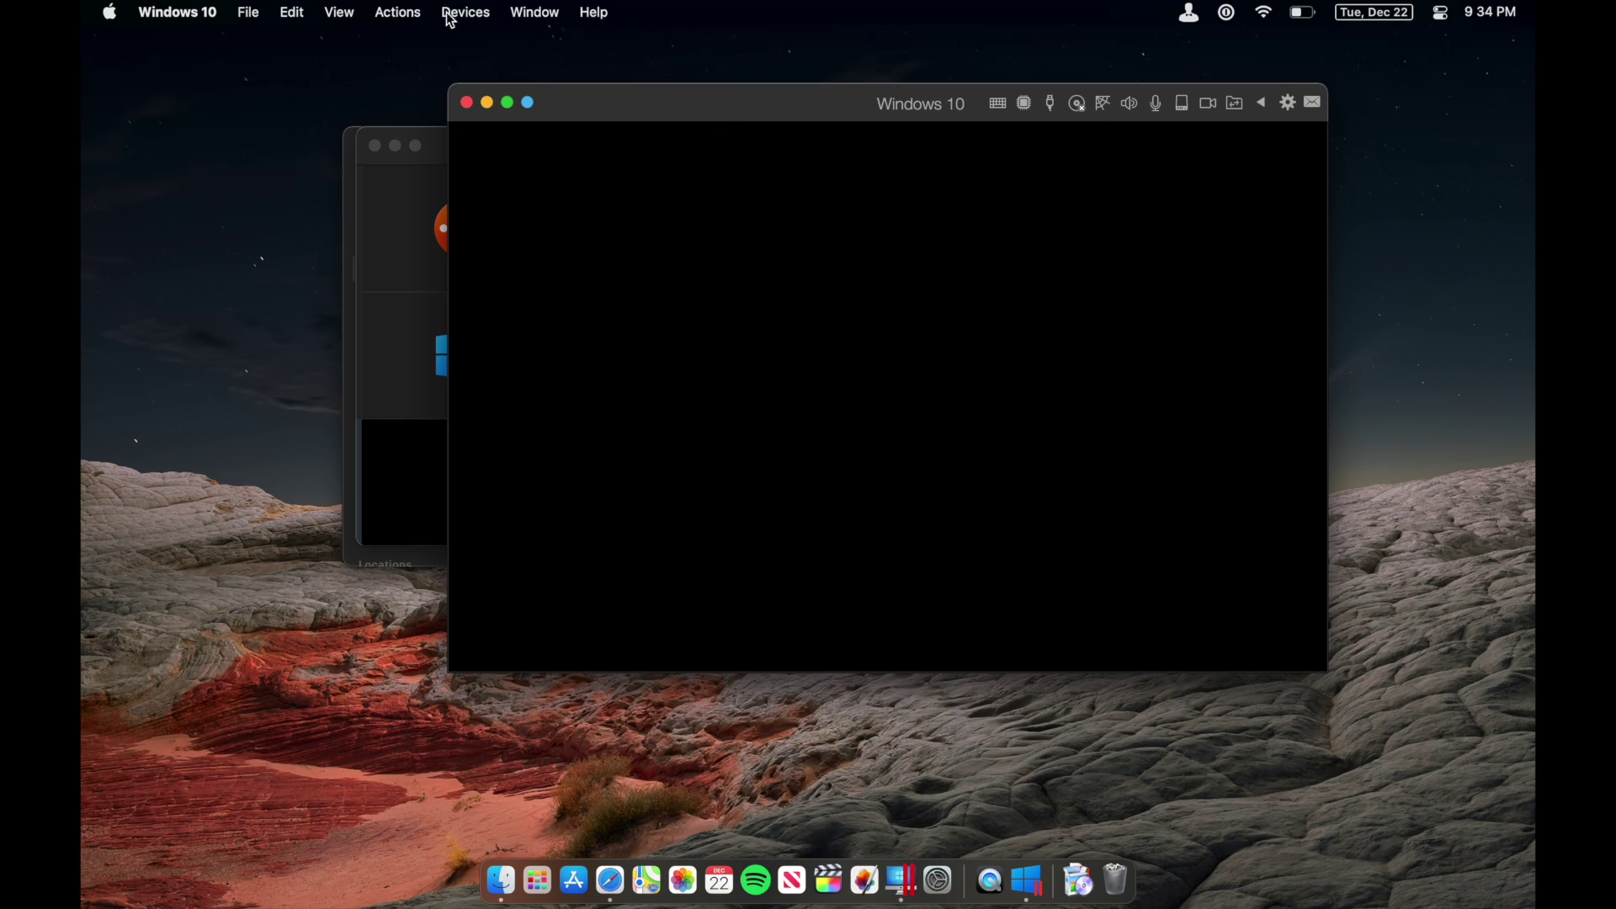
left_click(407, 14)
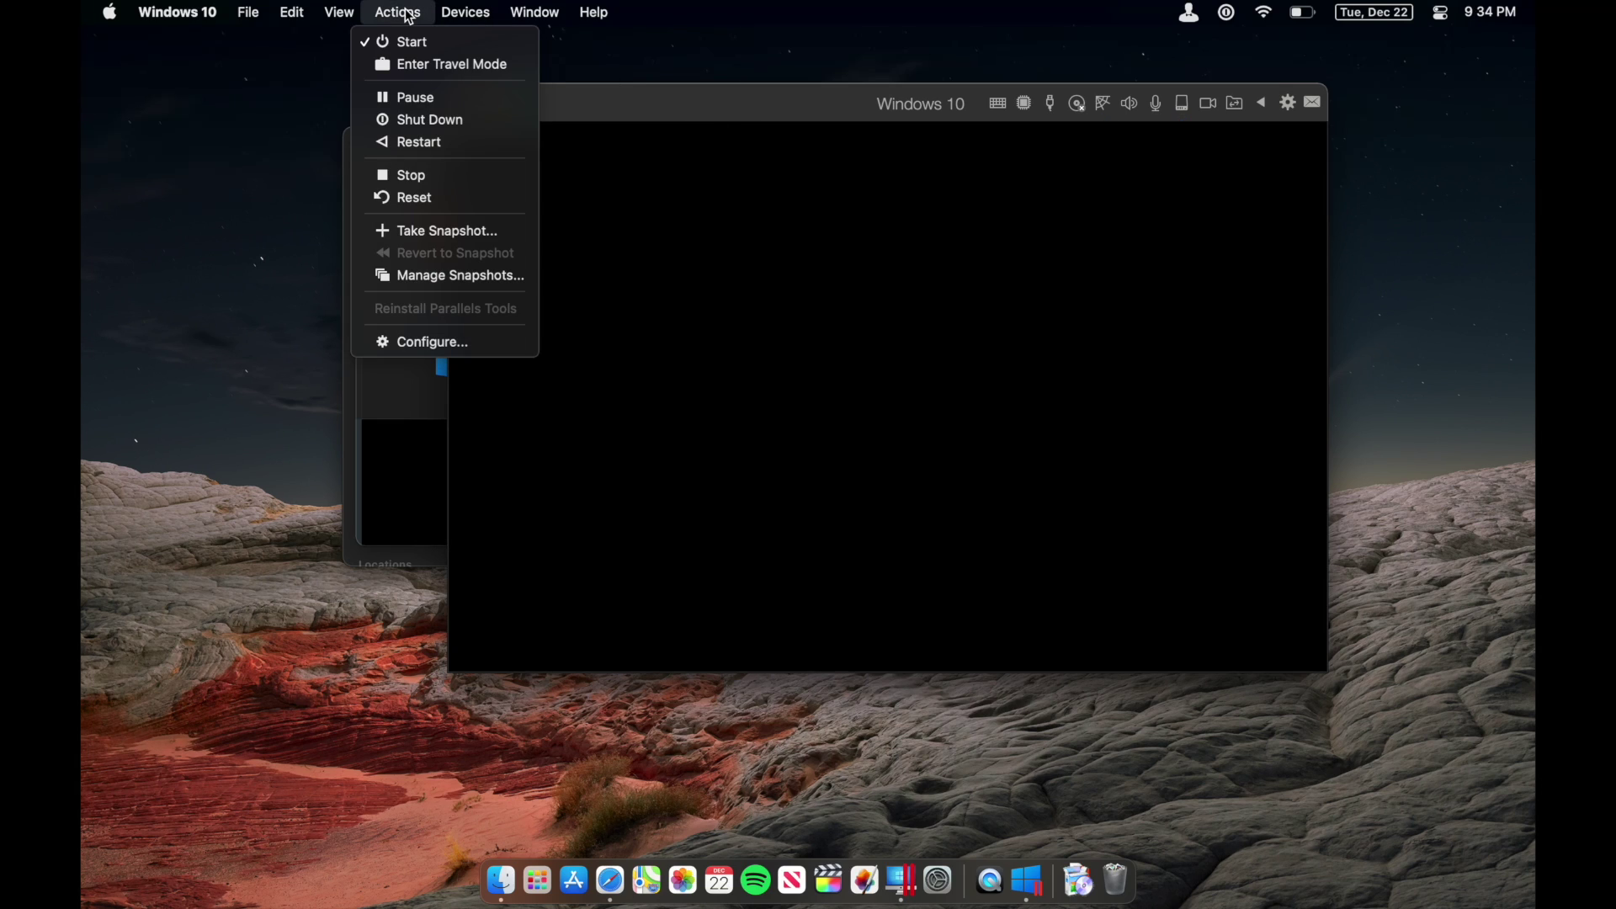
left_click(750, 273)
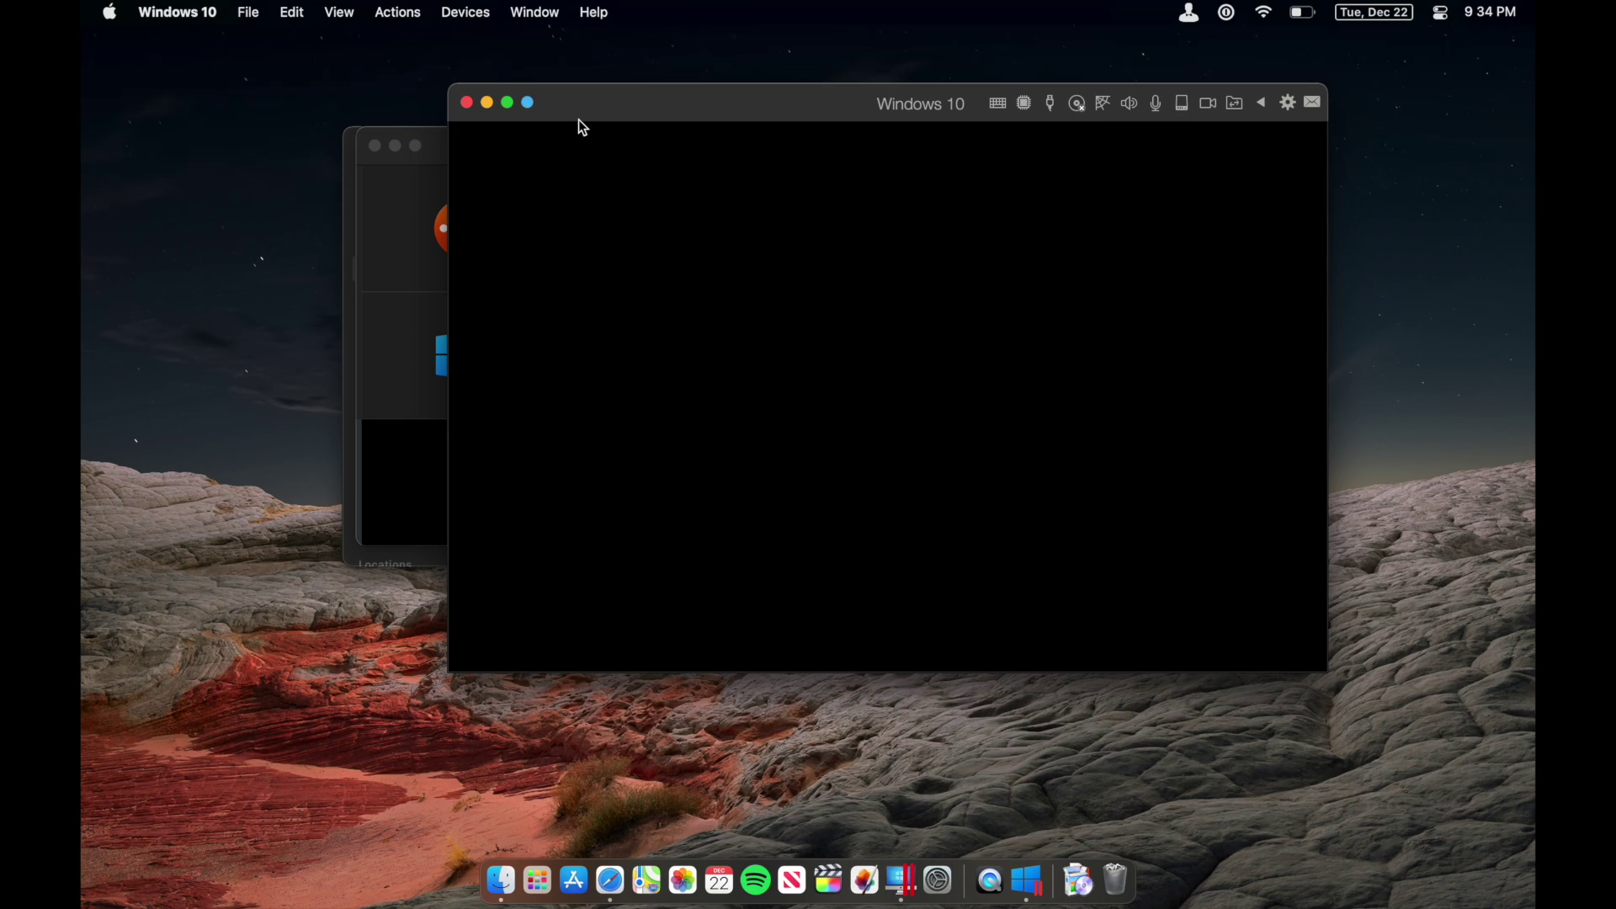
left_click(397, 11)
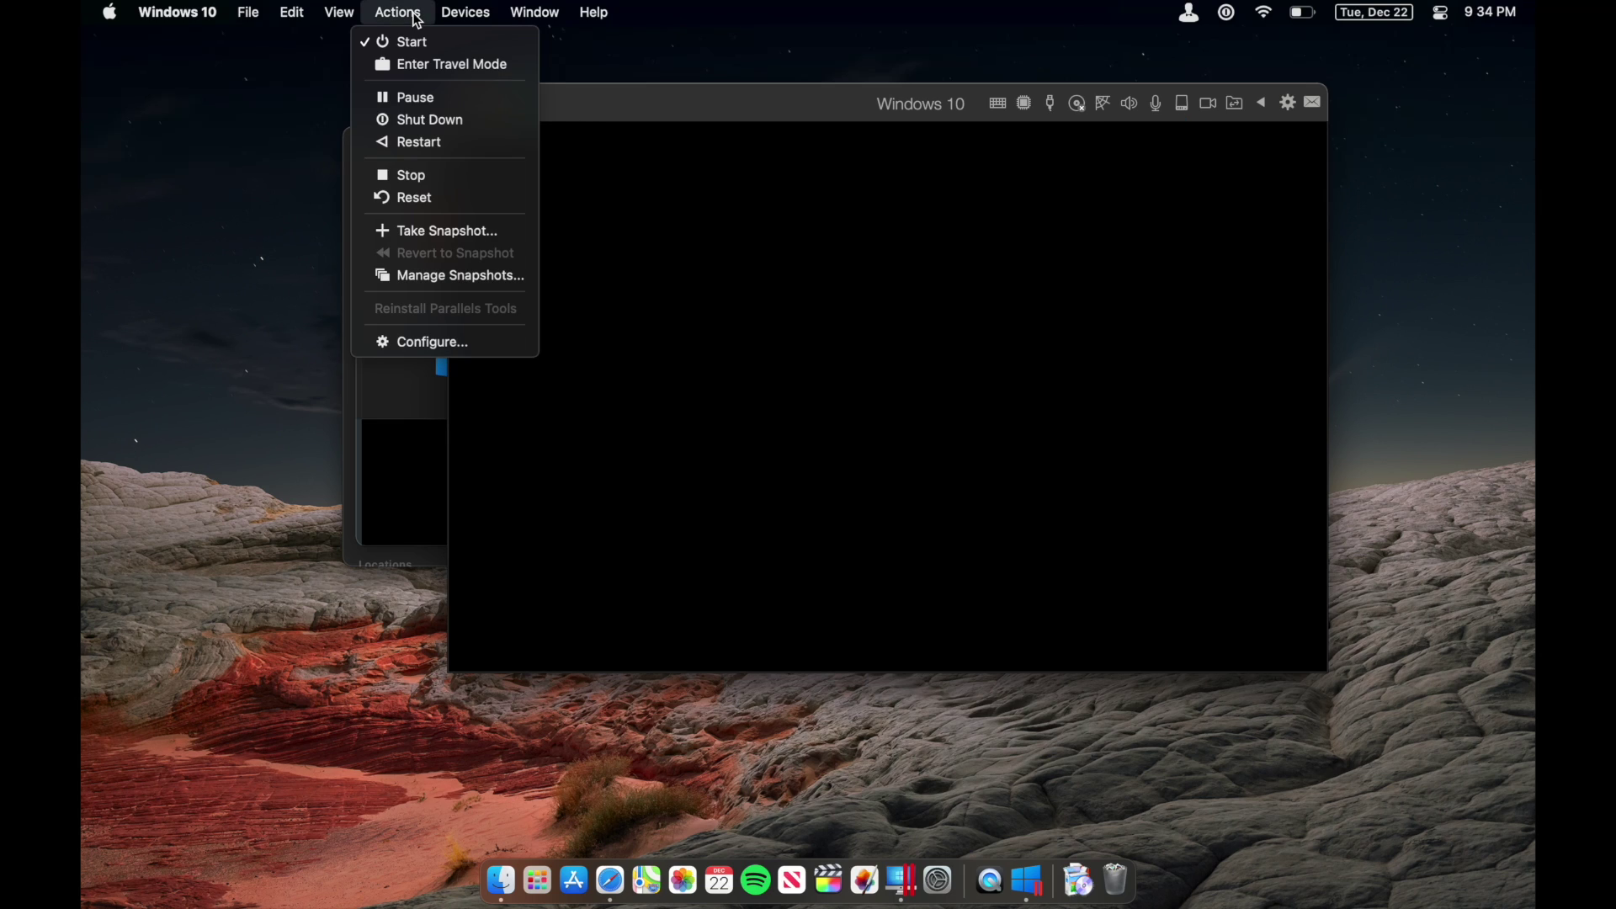
left_click(424, 127)
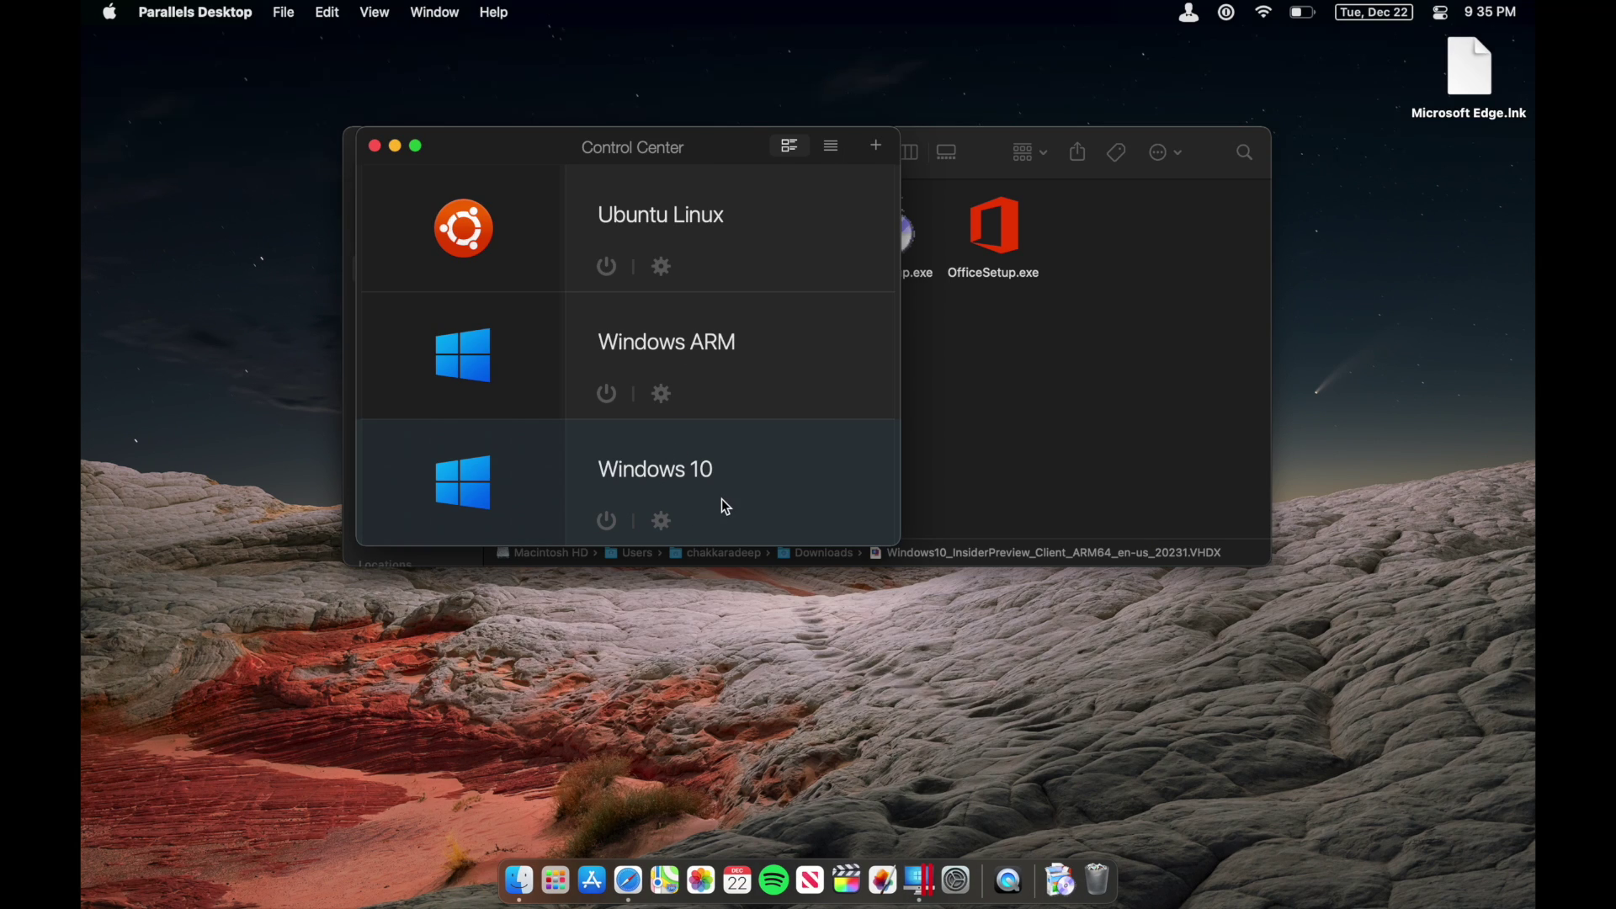
- Set the Windows 10 VM's Time option to Do not sync under More Options, then start it
left_click(662, 522)
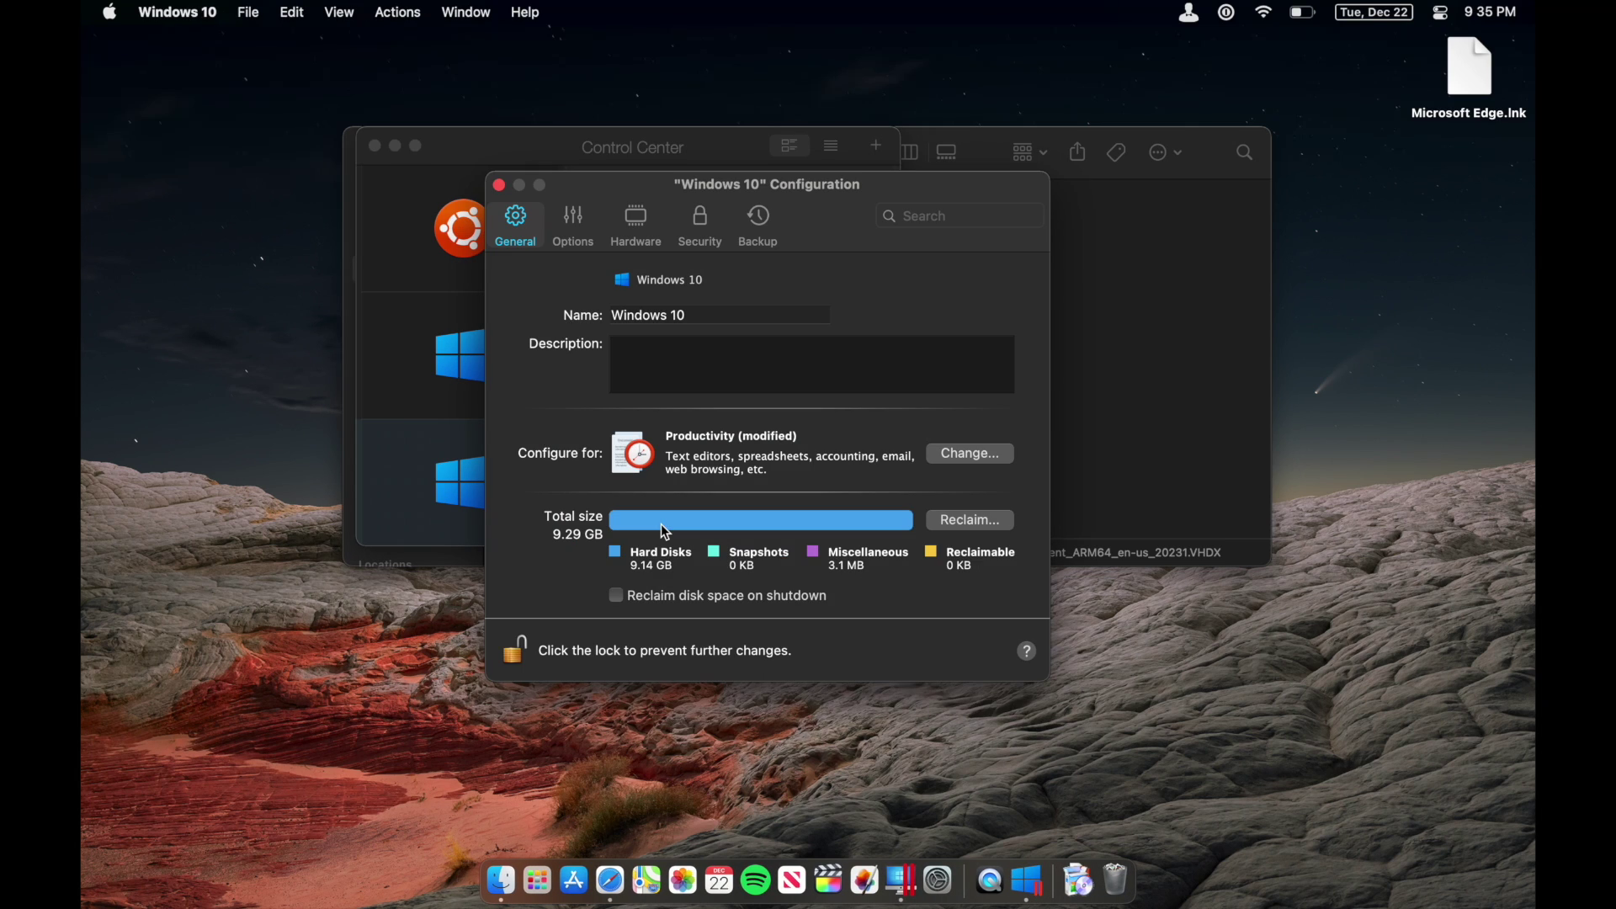
left_click(578, 223)
left_click(563, 658)
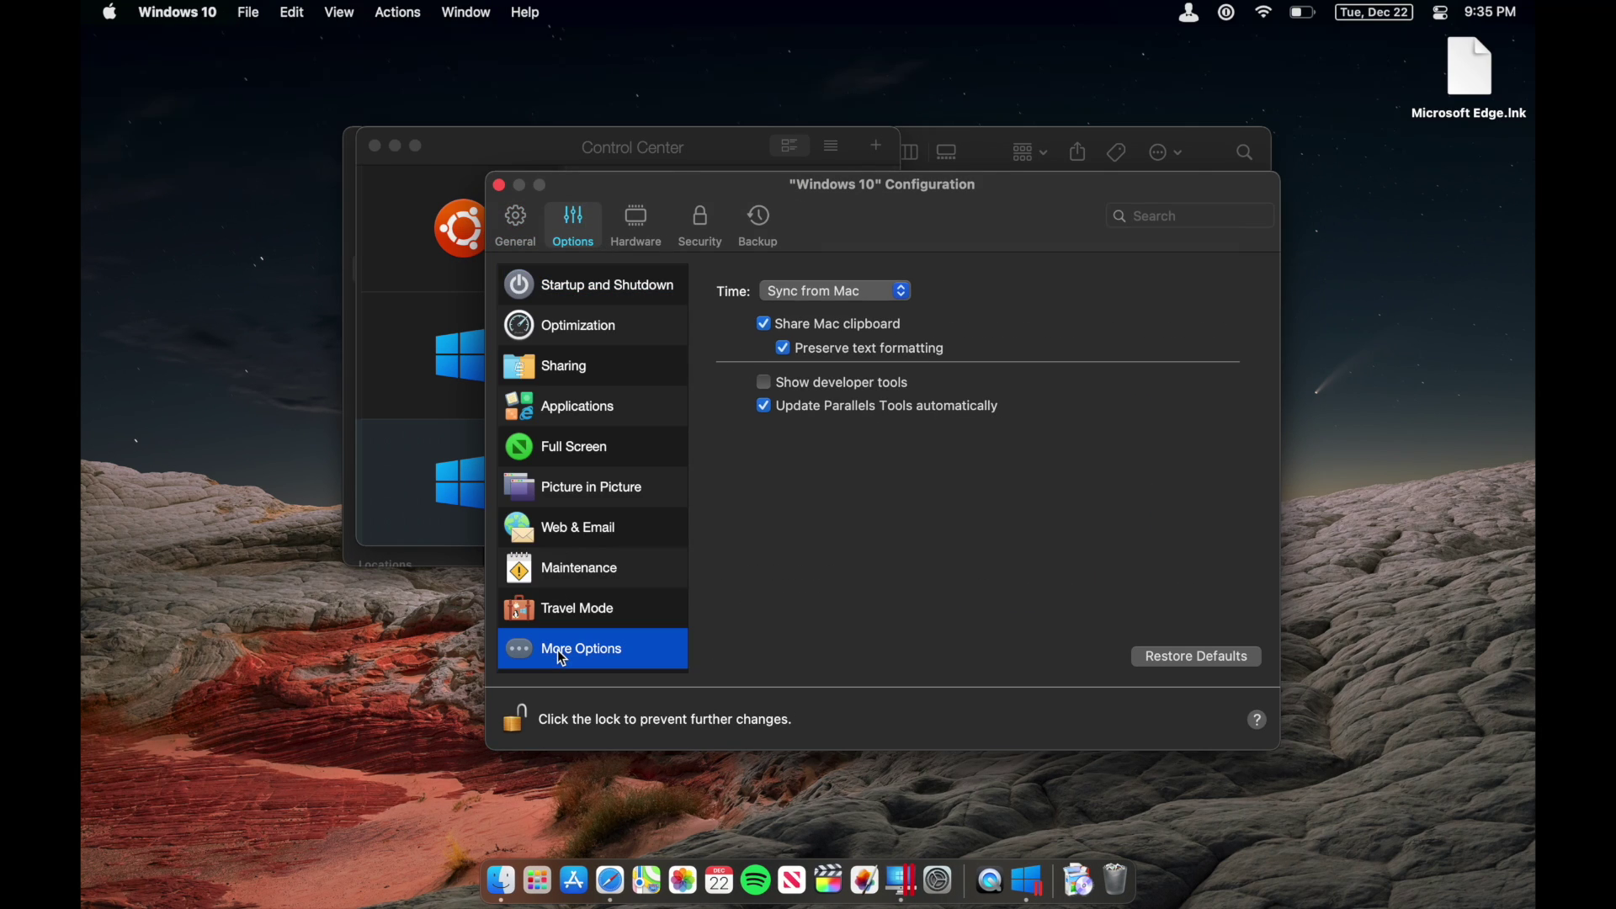
left_click(830, 300)
left_click(834, 331)
left_click(500, 186)
left_click(607, 520)
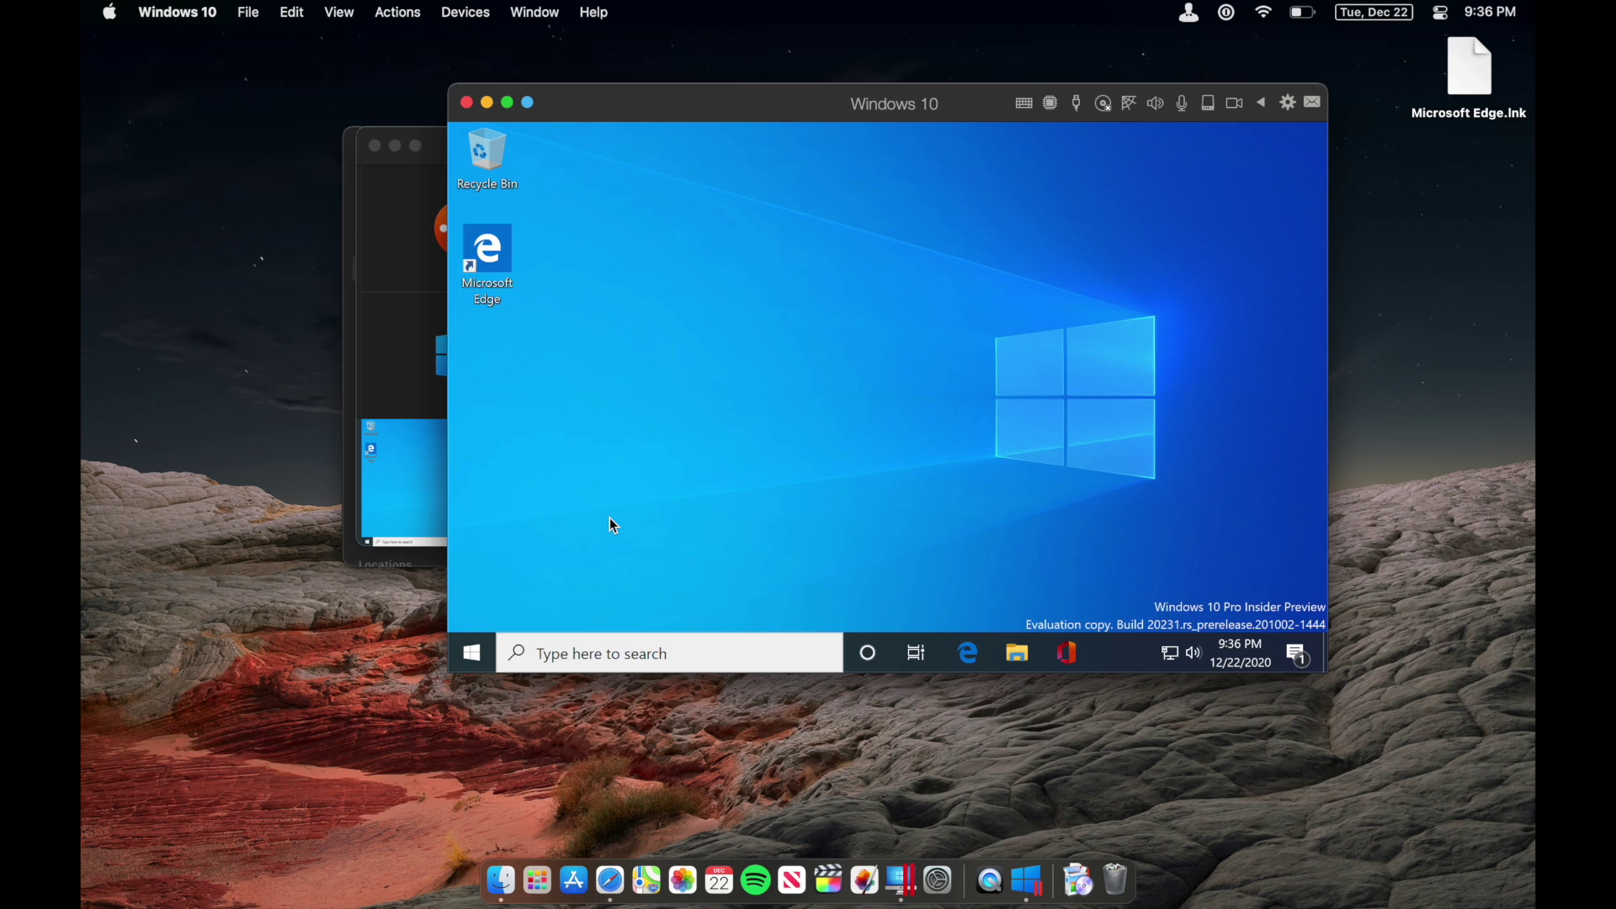
- Enlarge the Windows 10 VM window by dragging its corners outward, and open the Start menu
left_click_drag(450, 672, 275, 838)
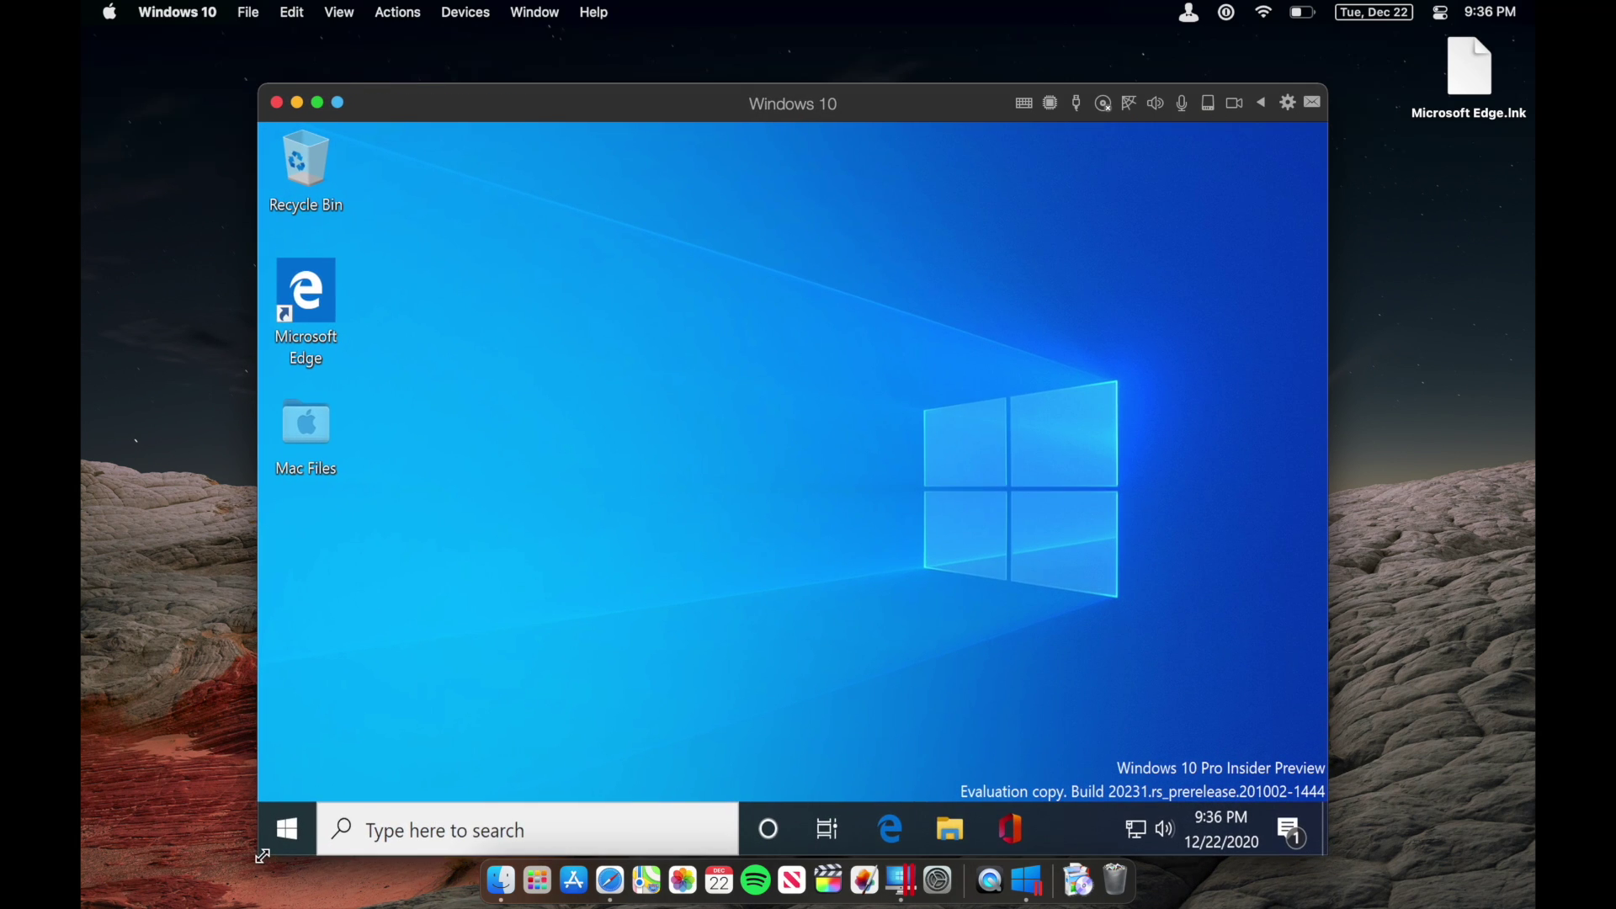
left_click_drag(260, 82, 206, 47)
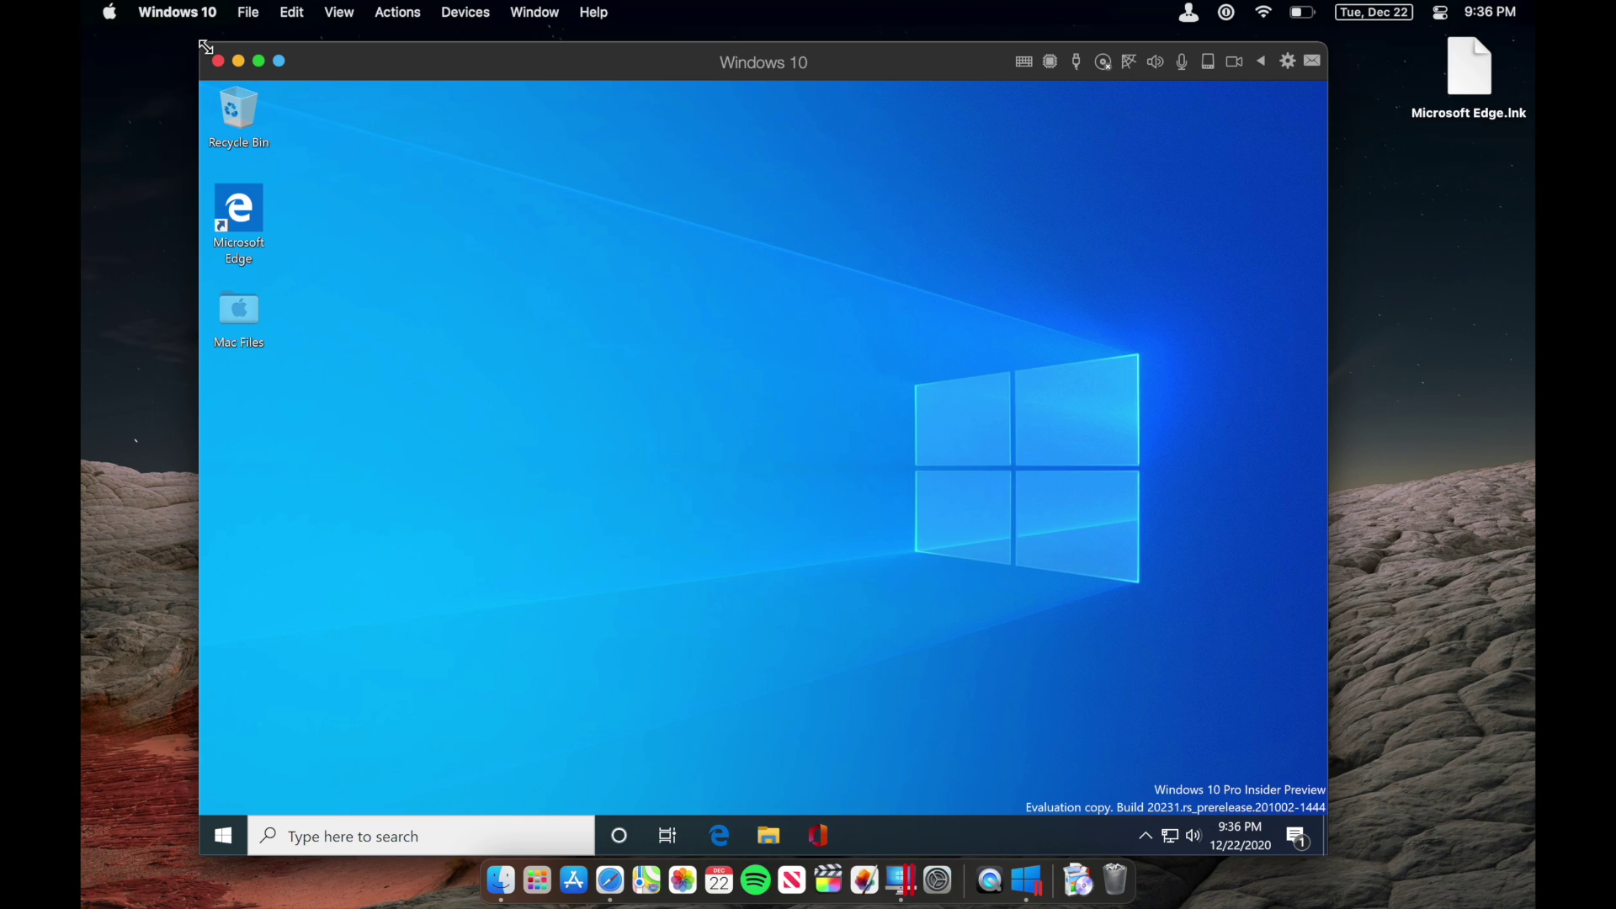
left_click_drag(205, 46, 193, 32)
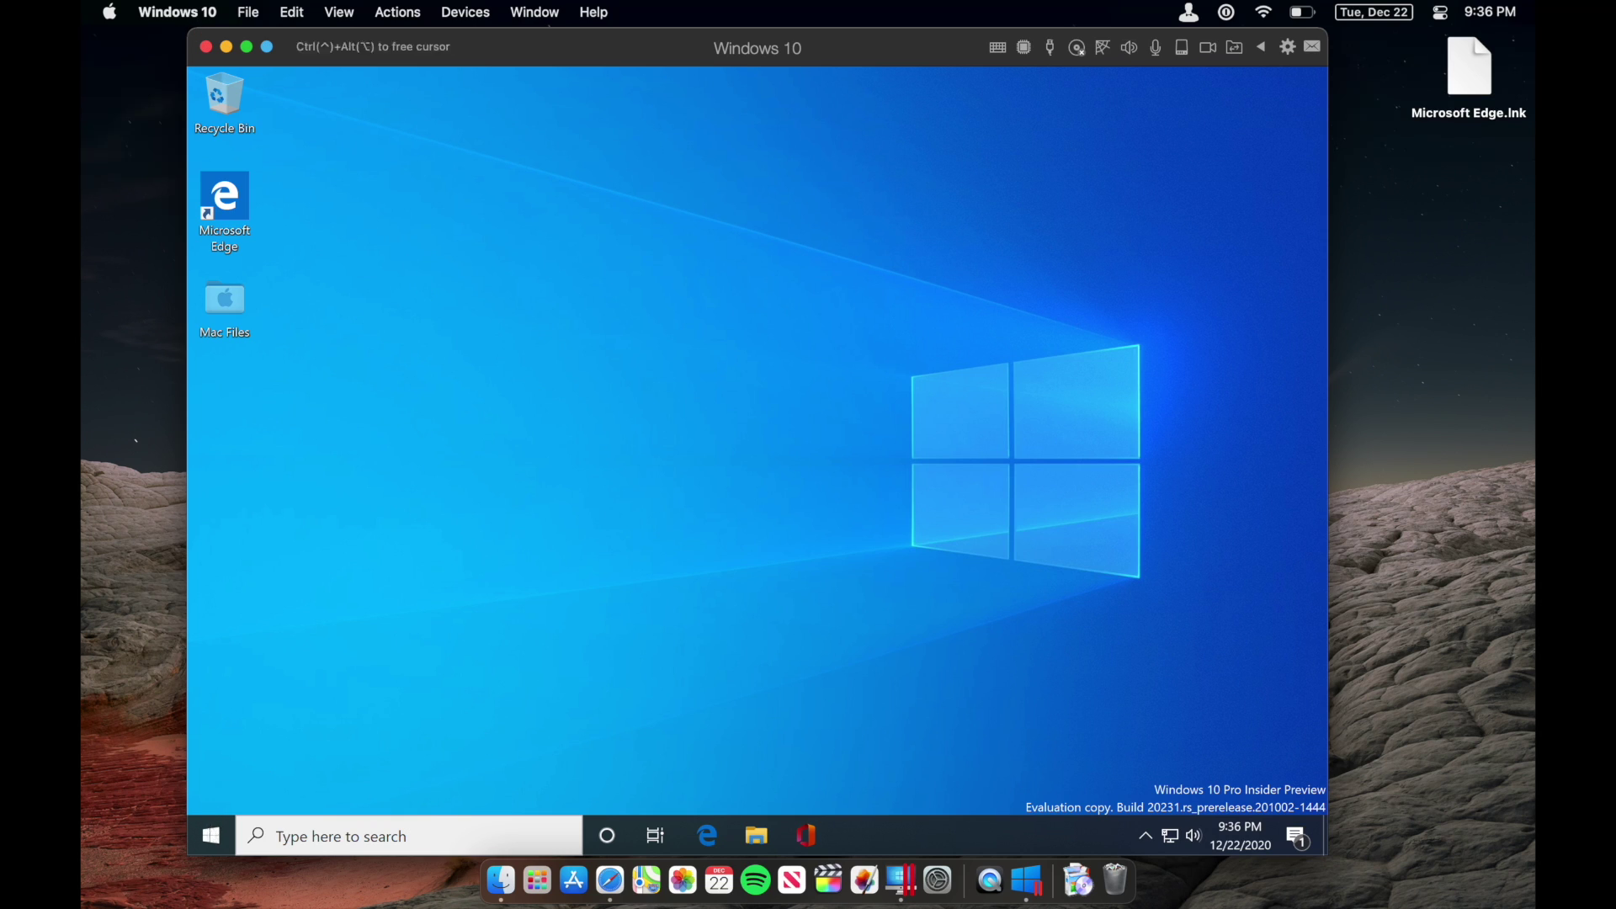
left_click(212, 836)
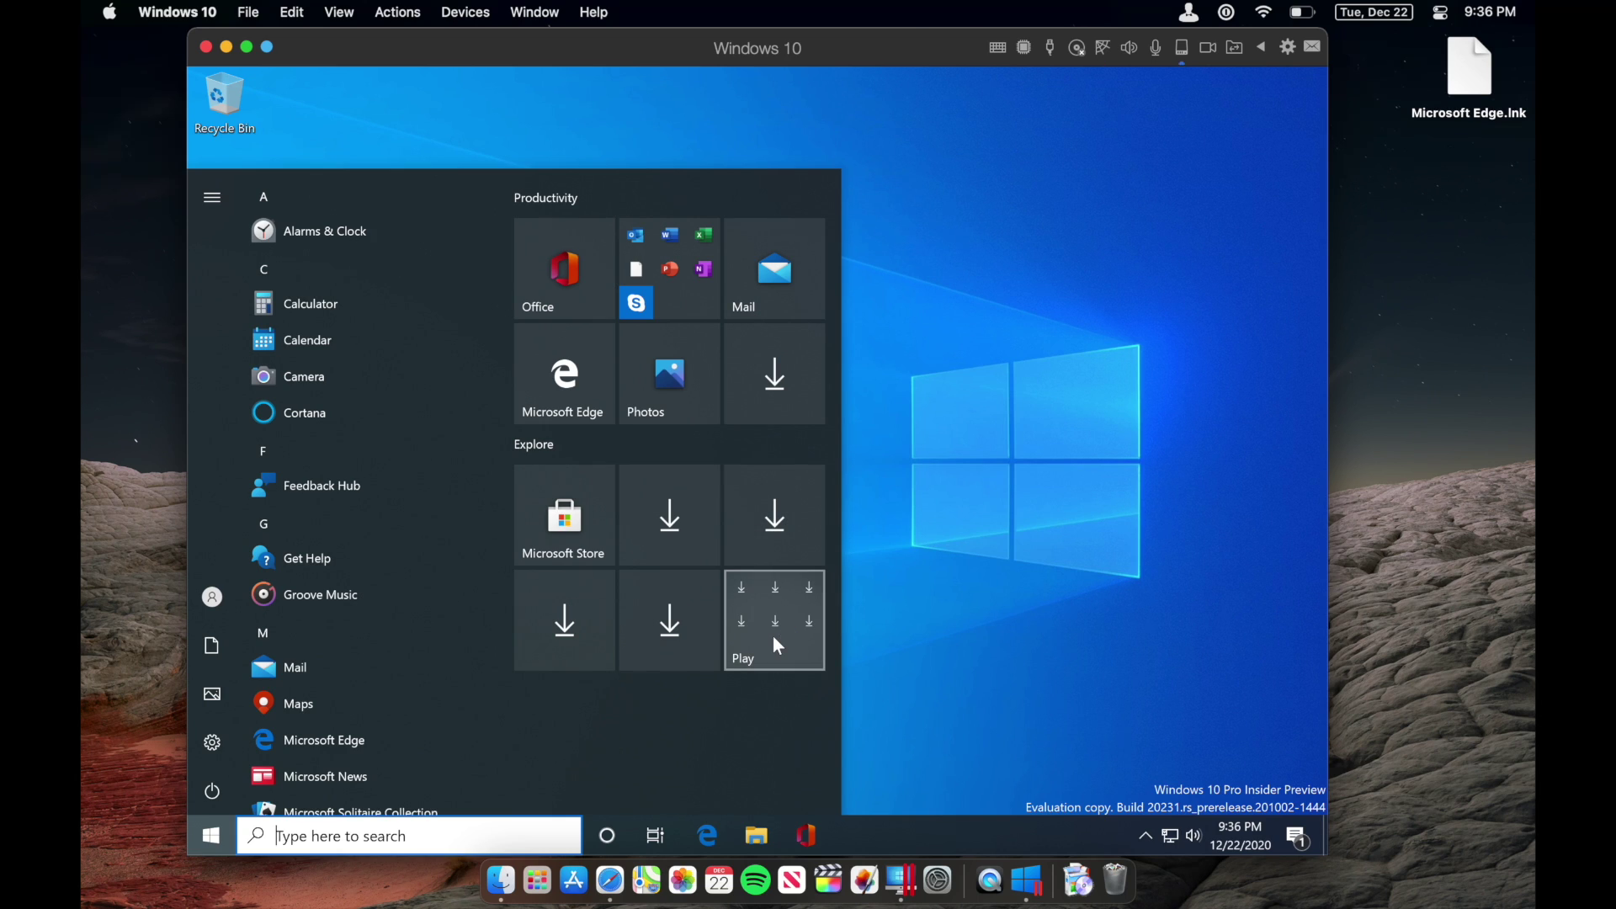
- Launch Microsoft Store, then Word from the Office folder, close the sign-in window, and open Edge
left_click(593, 538)
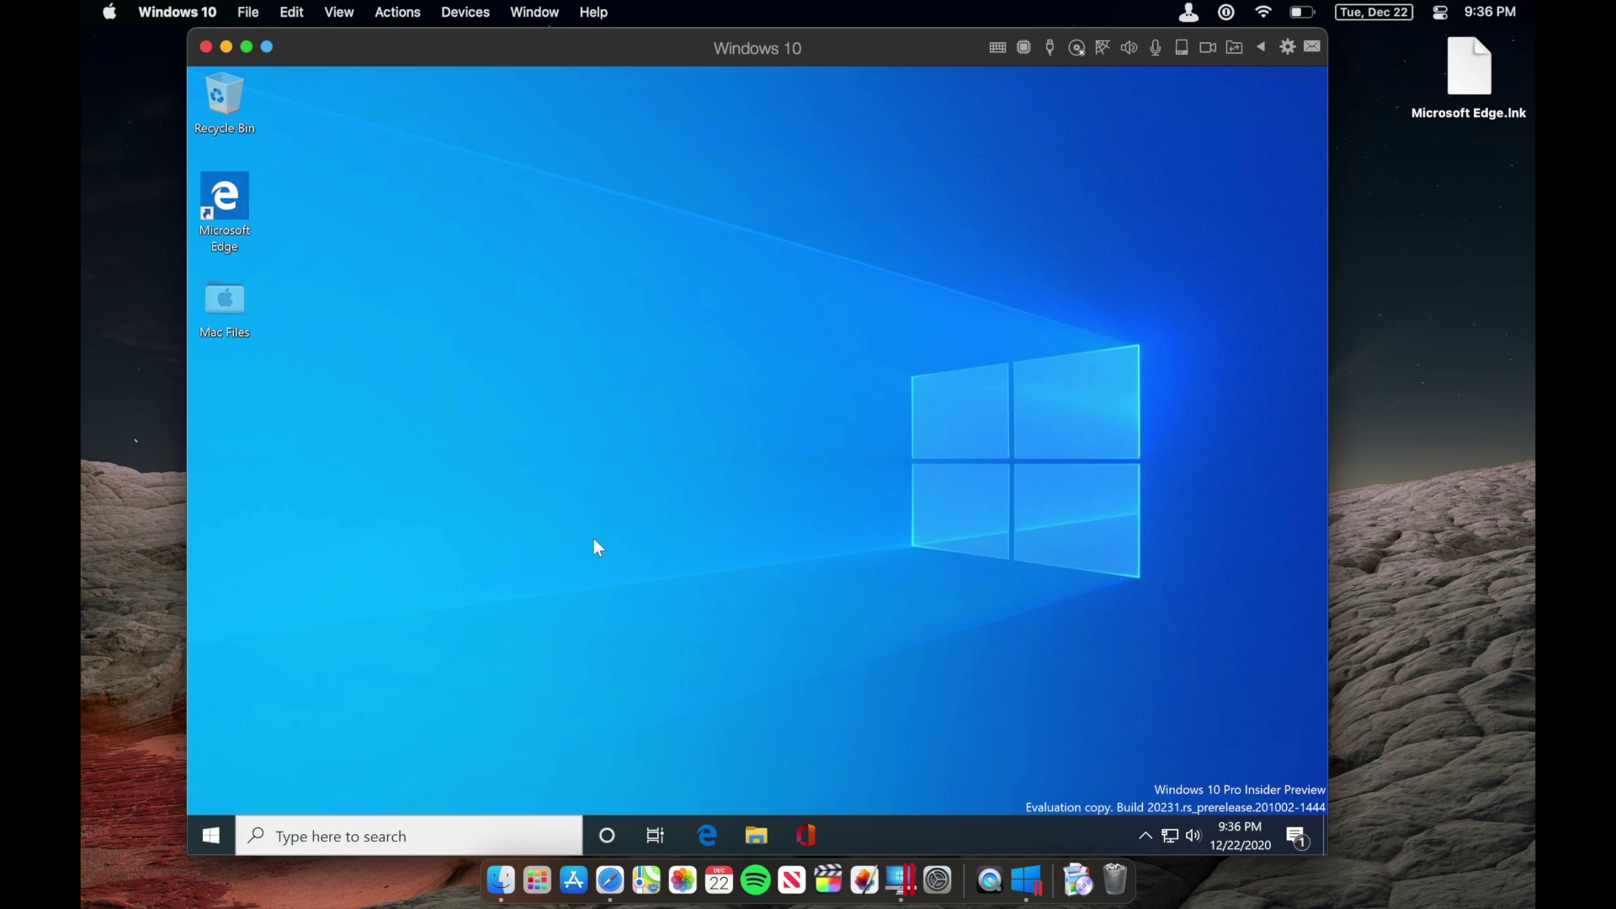
left_click(214, 836)
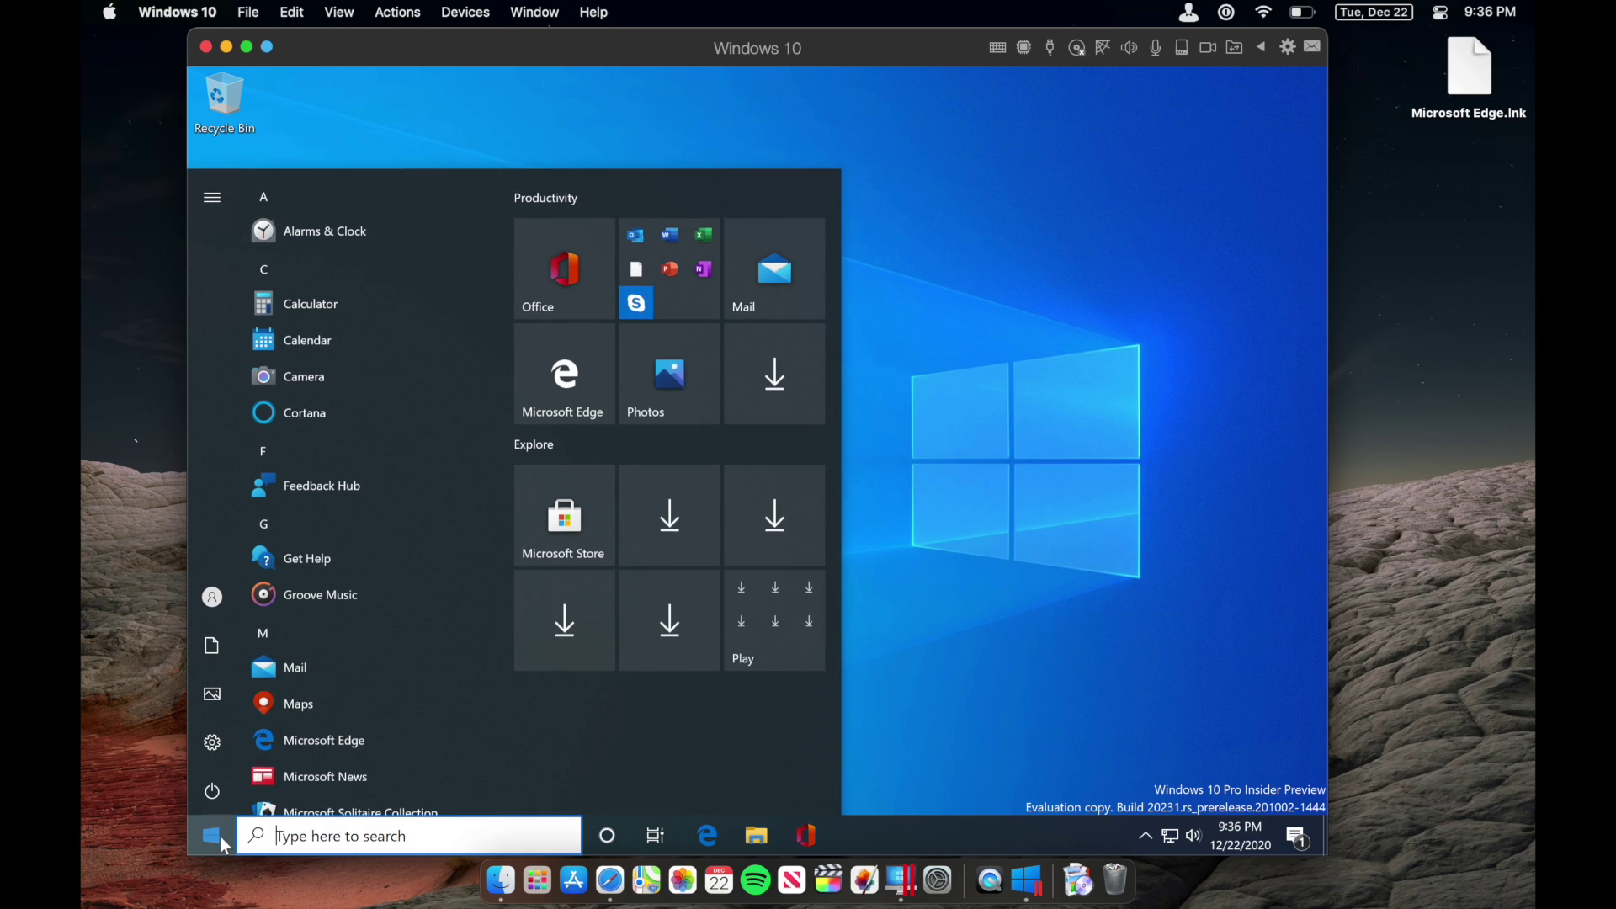
left_click(680, 293)
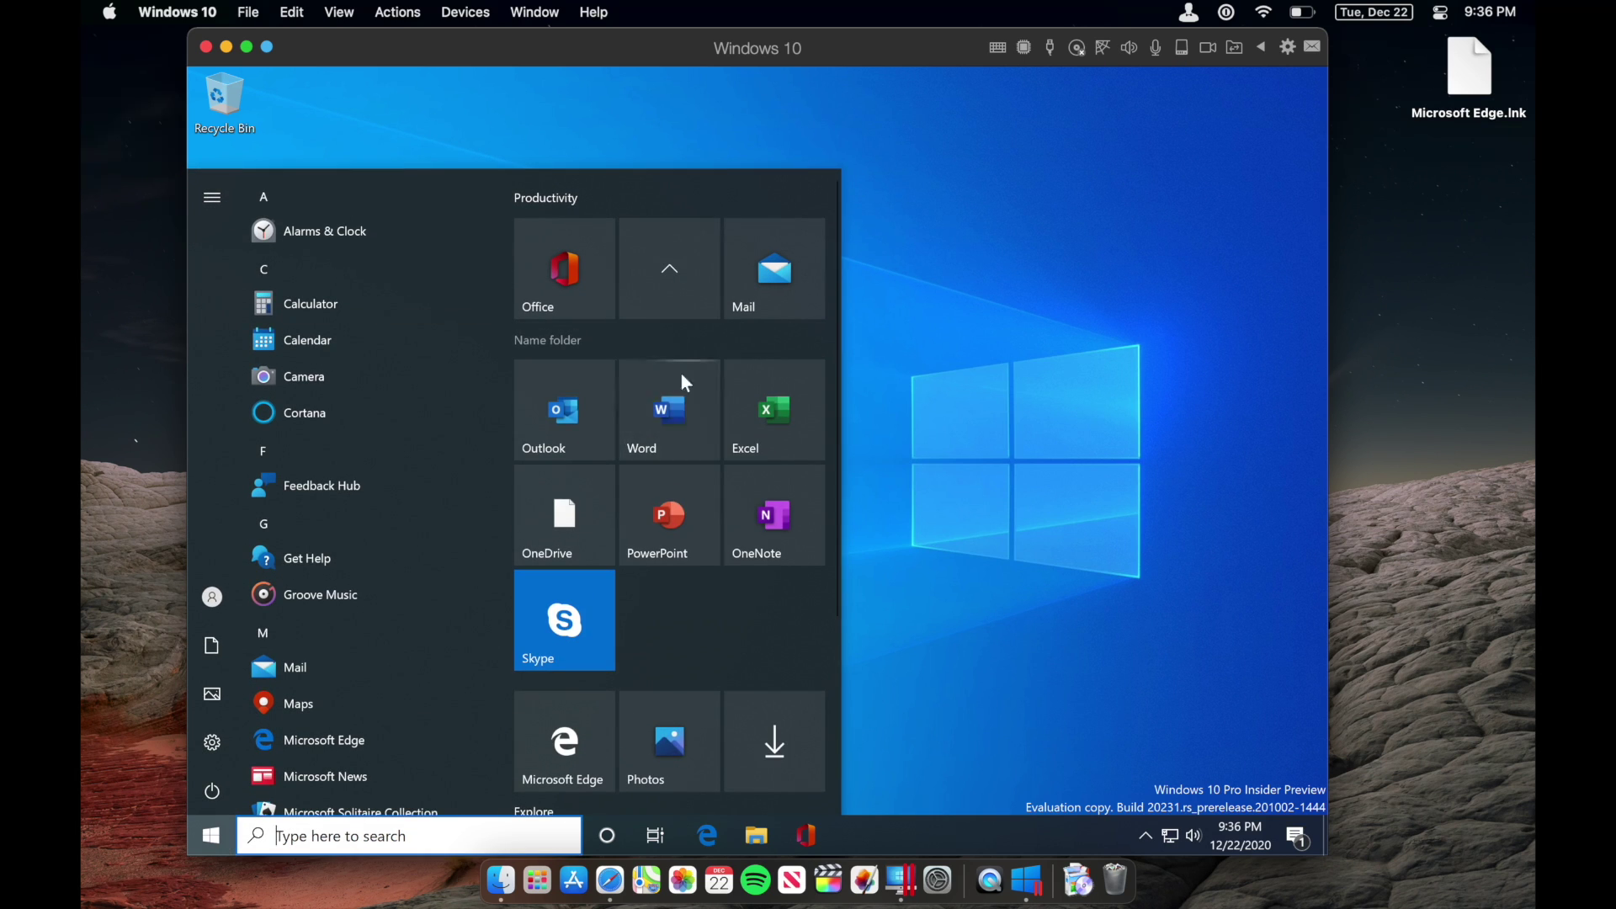
left_click(678, 416)
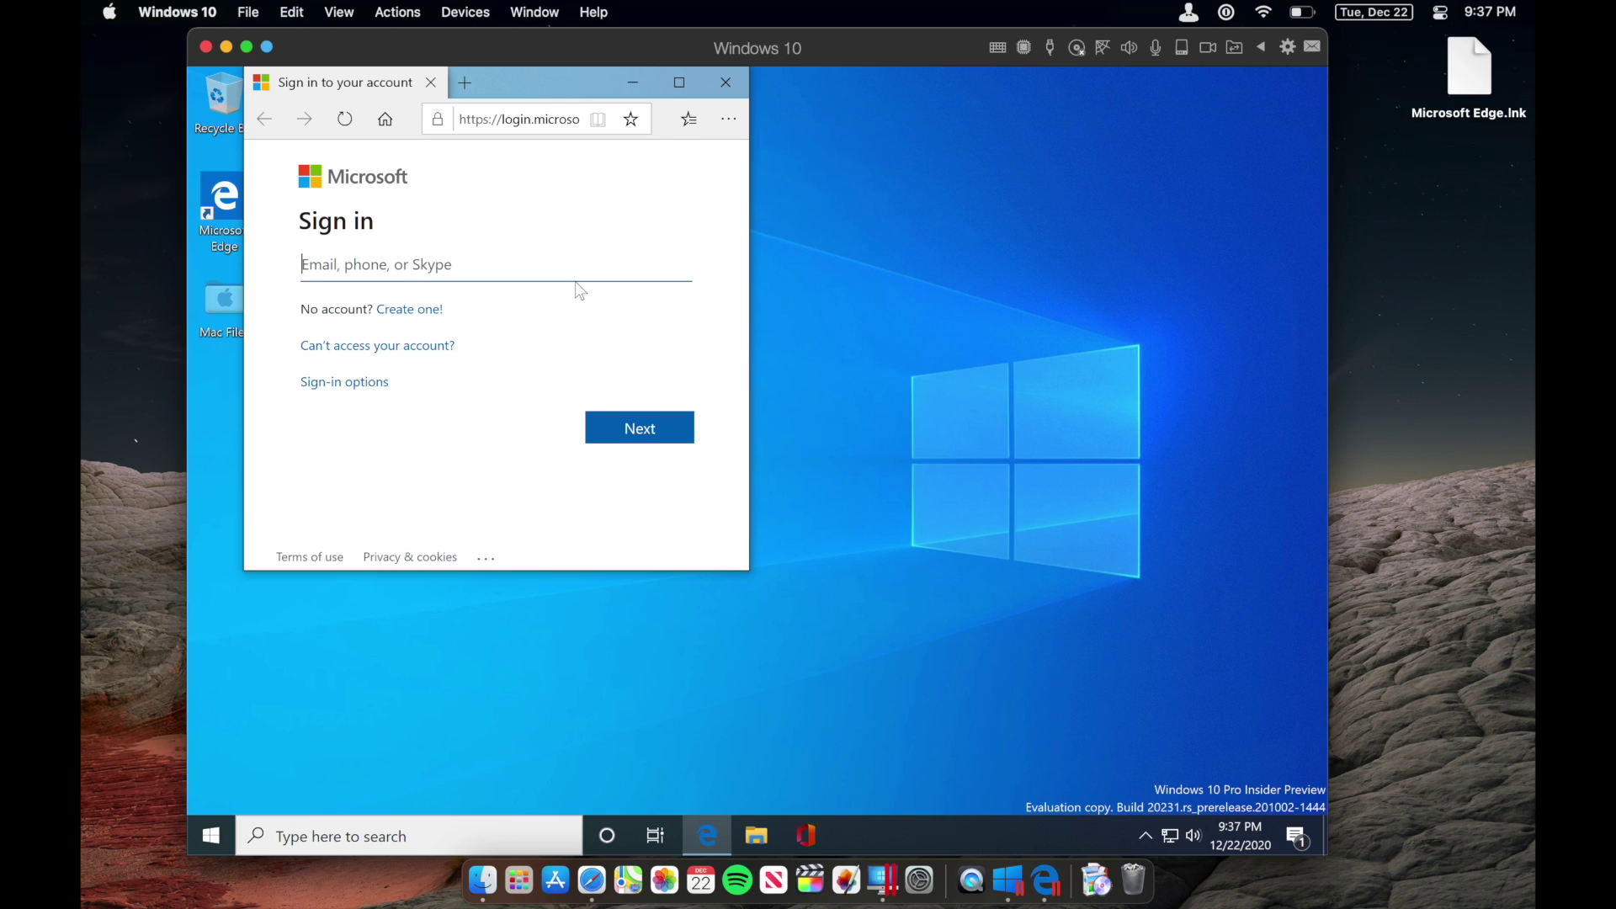
left_click(725, 82)
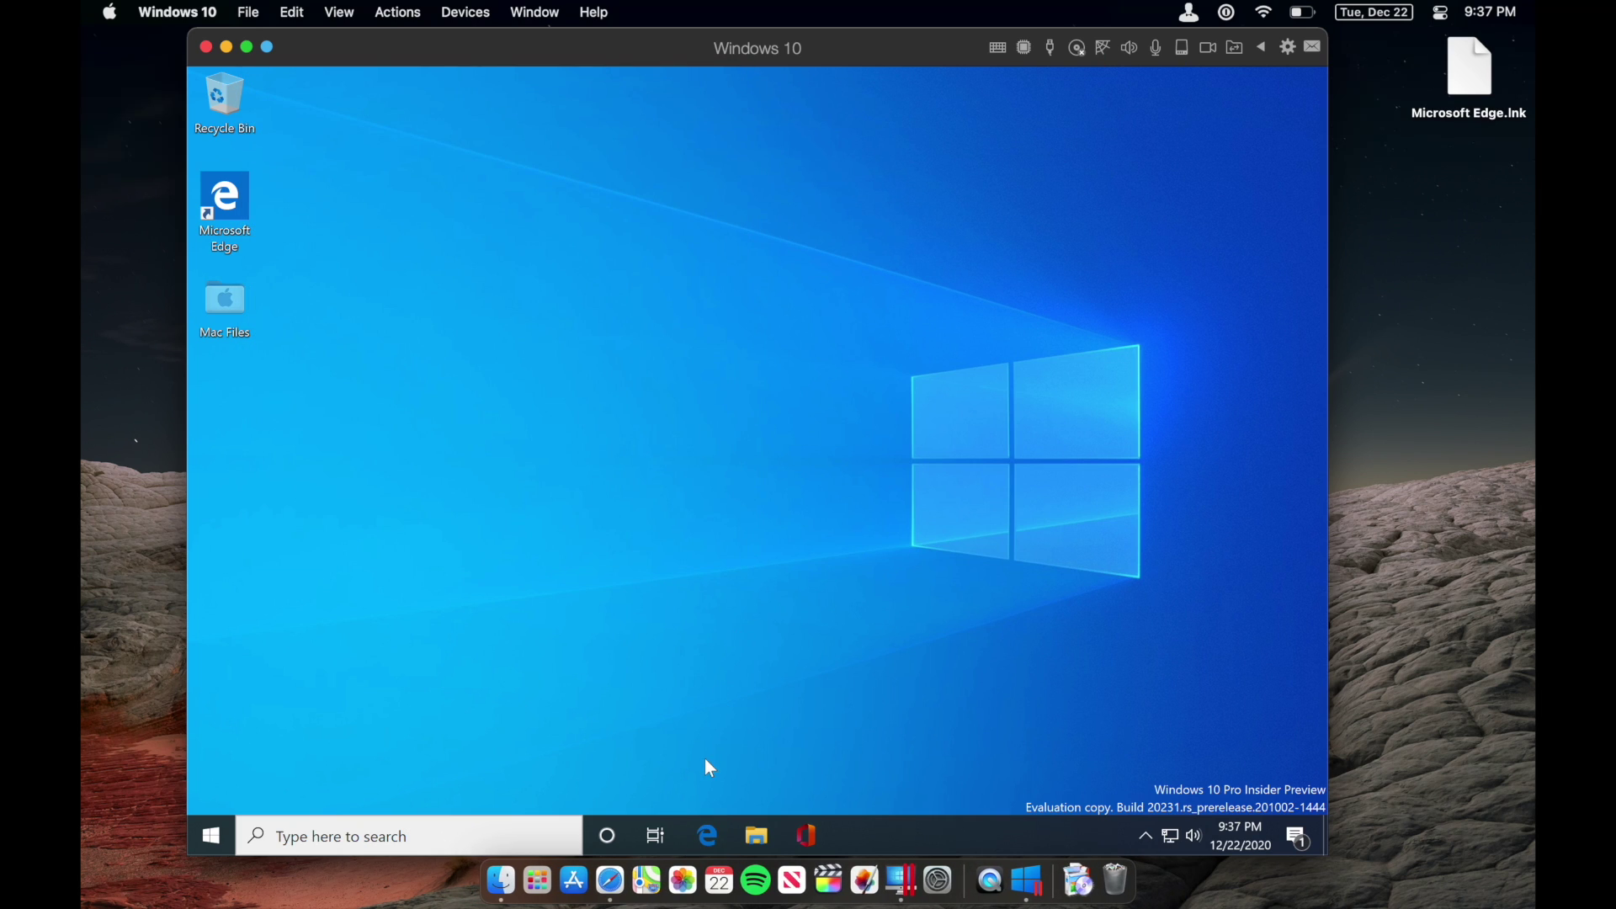
left_click(705, 828)
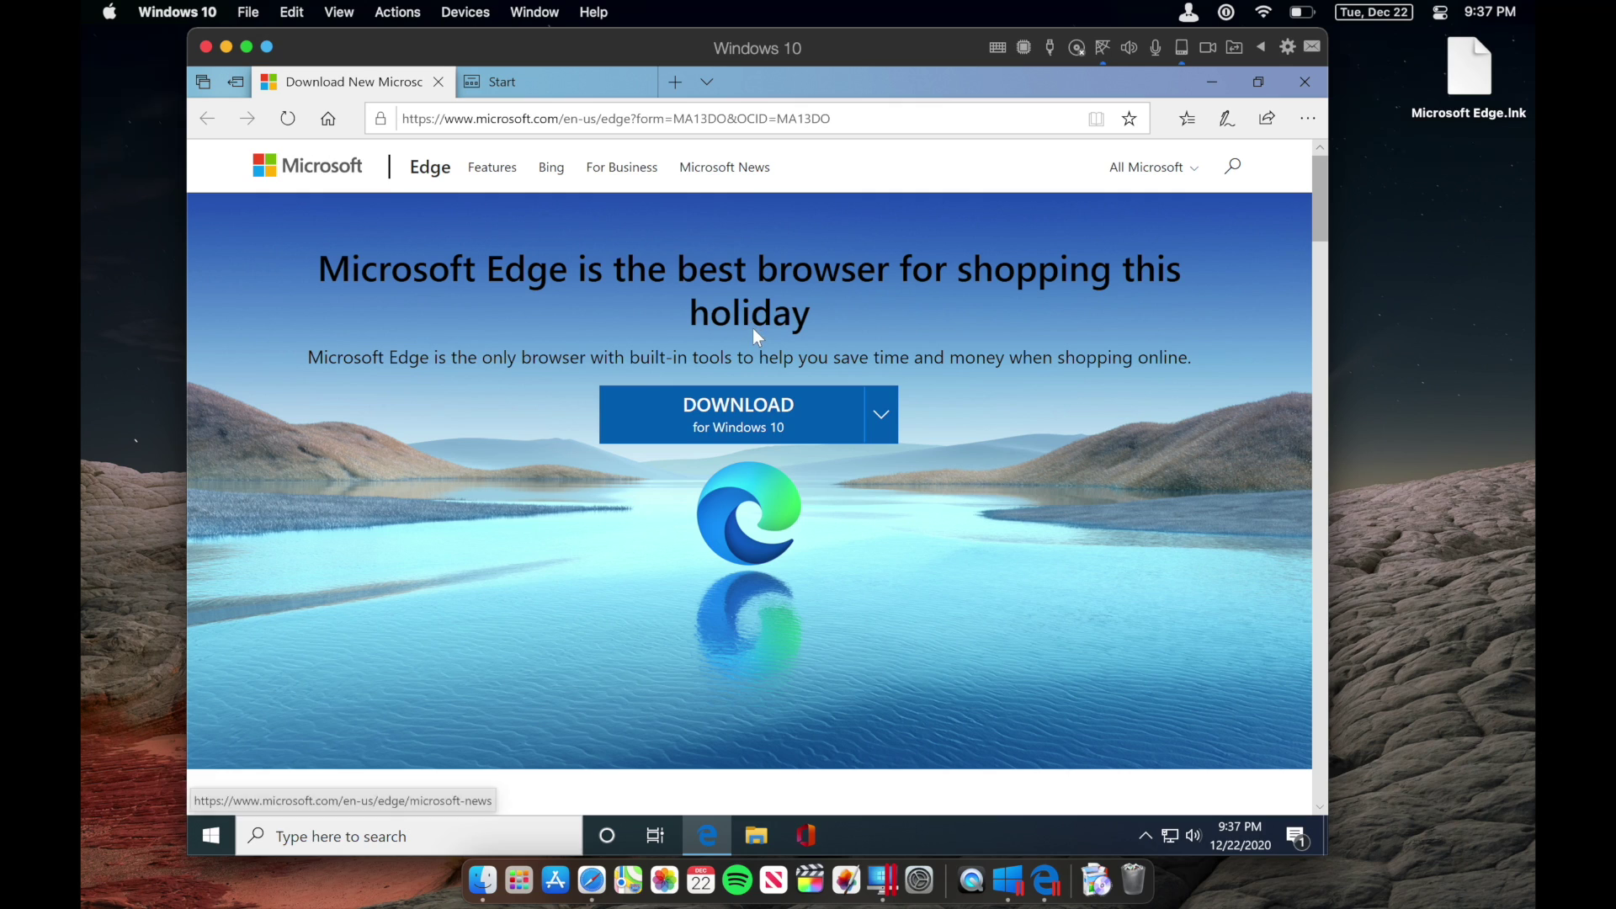
- Download and install the new Microsoft Edge, accepting the terms and permission prompts
left_click(737, 411)
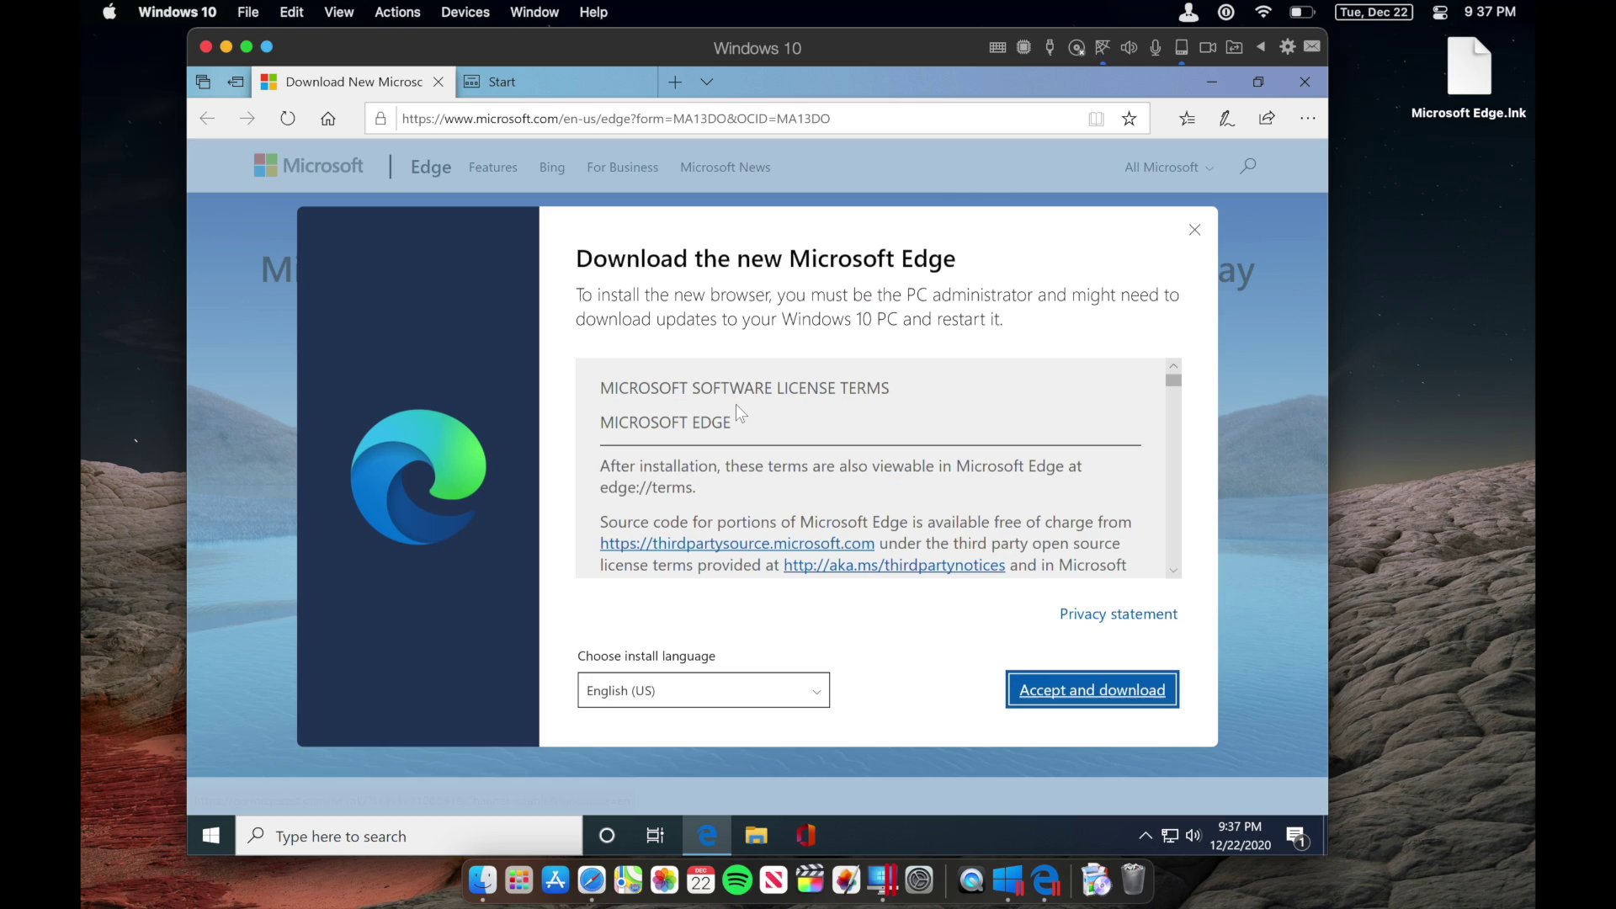
left_click(1086, 697)
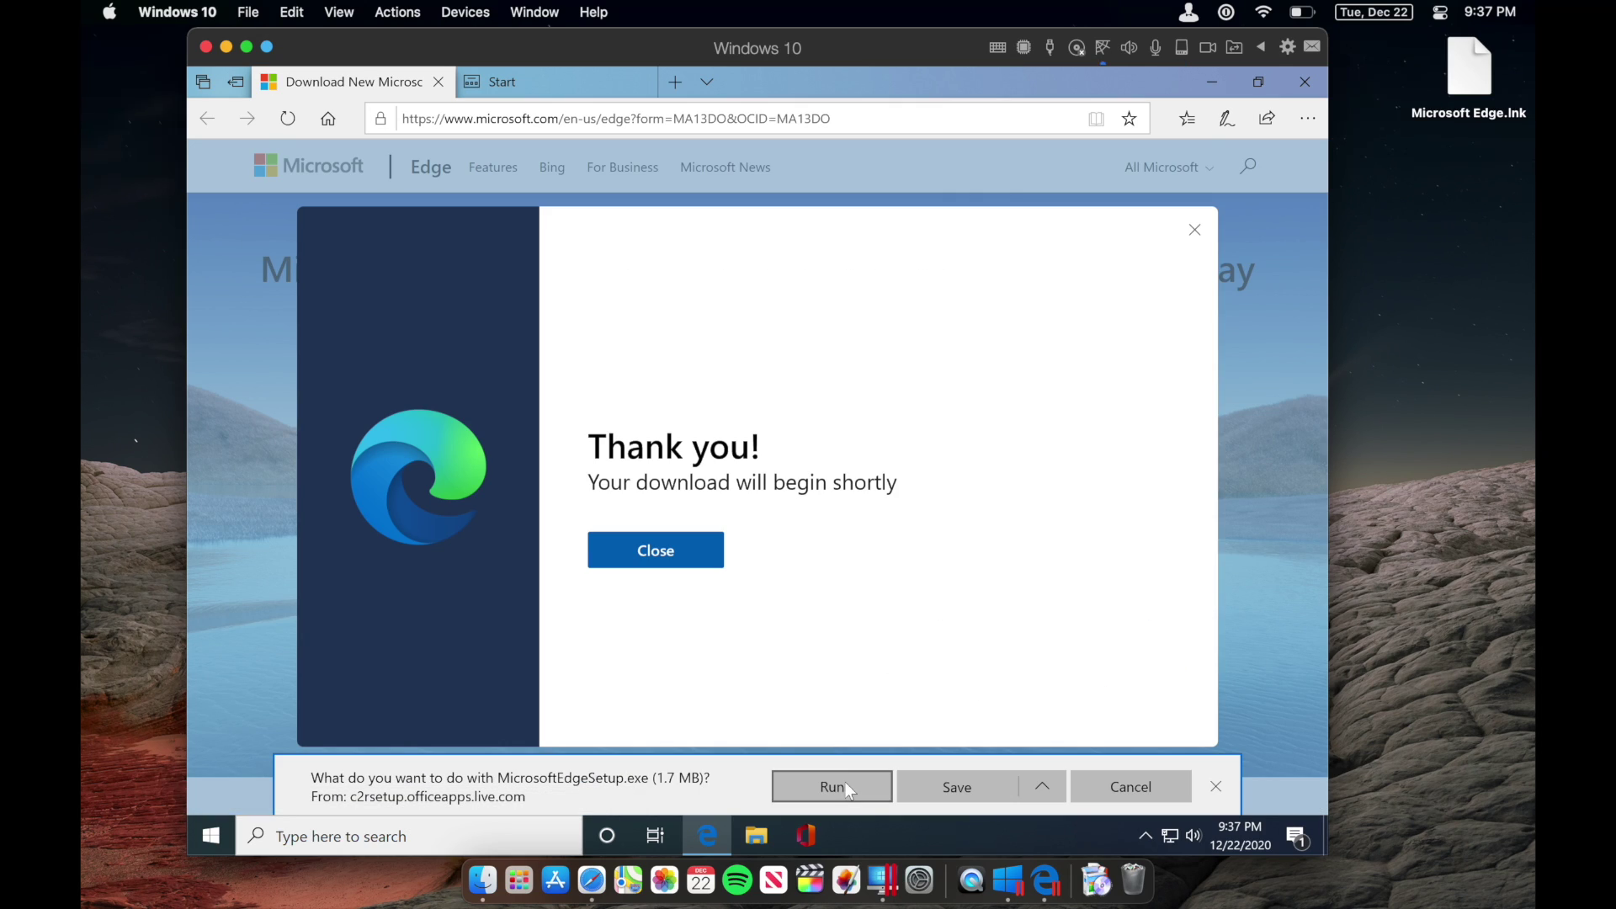
left_click(845, 783)
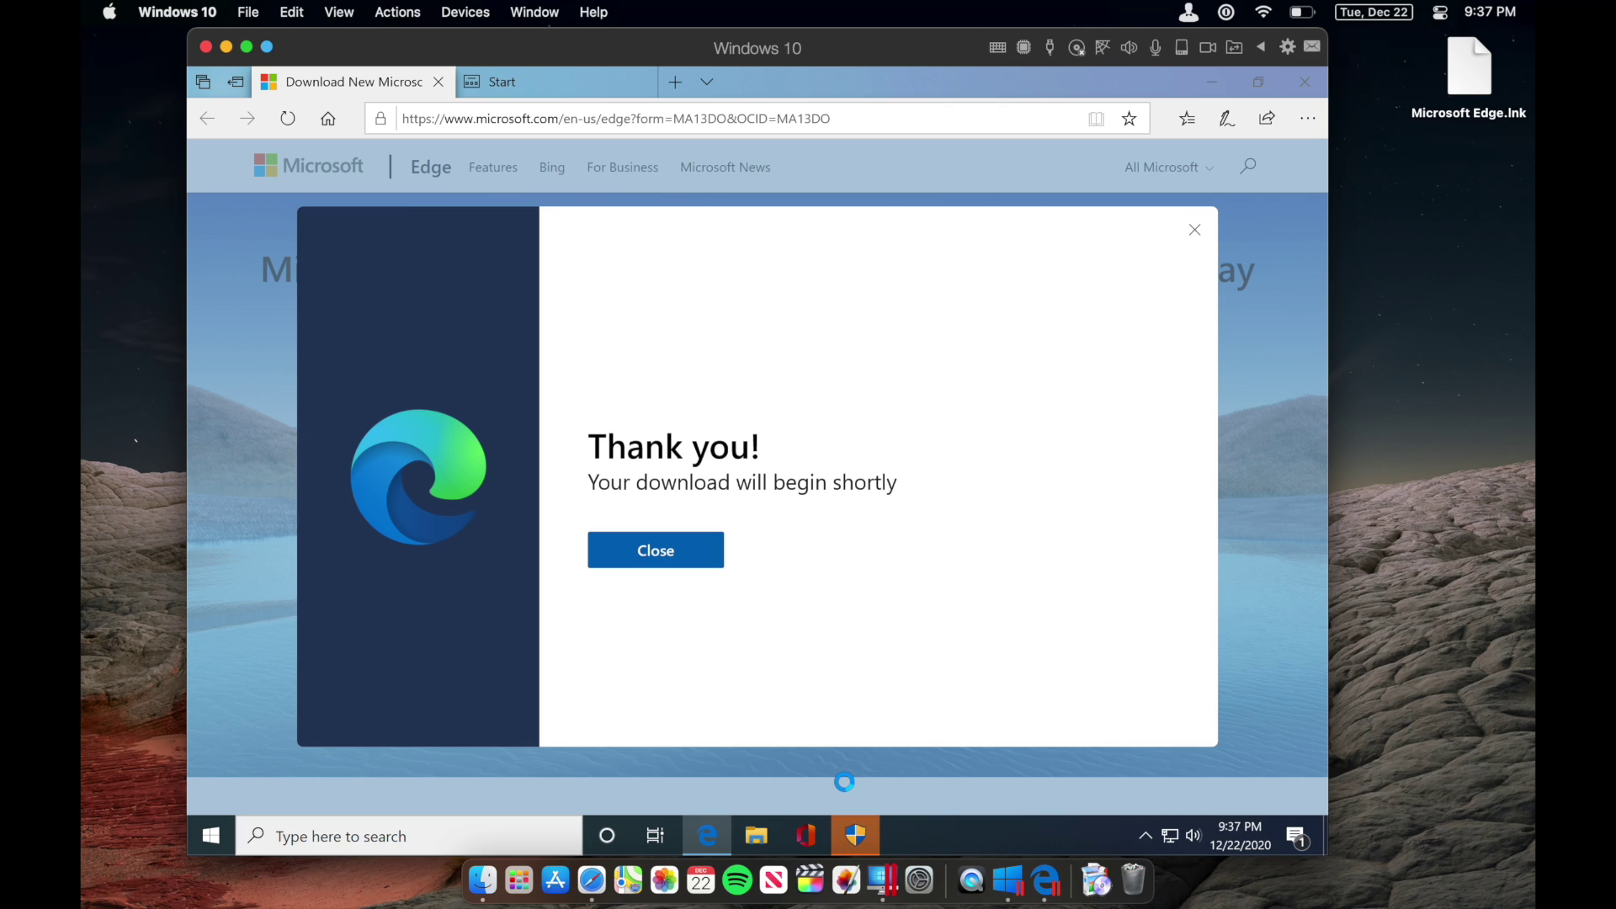
left_click(855, 835)
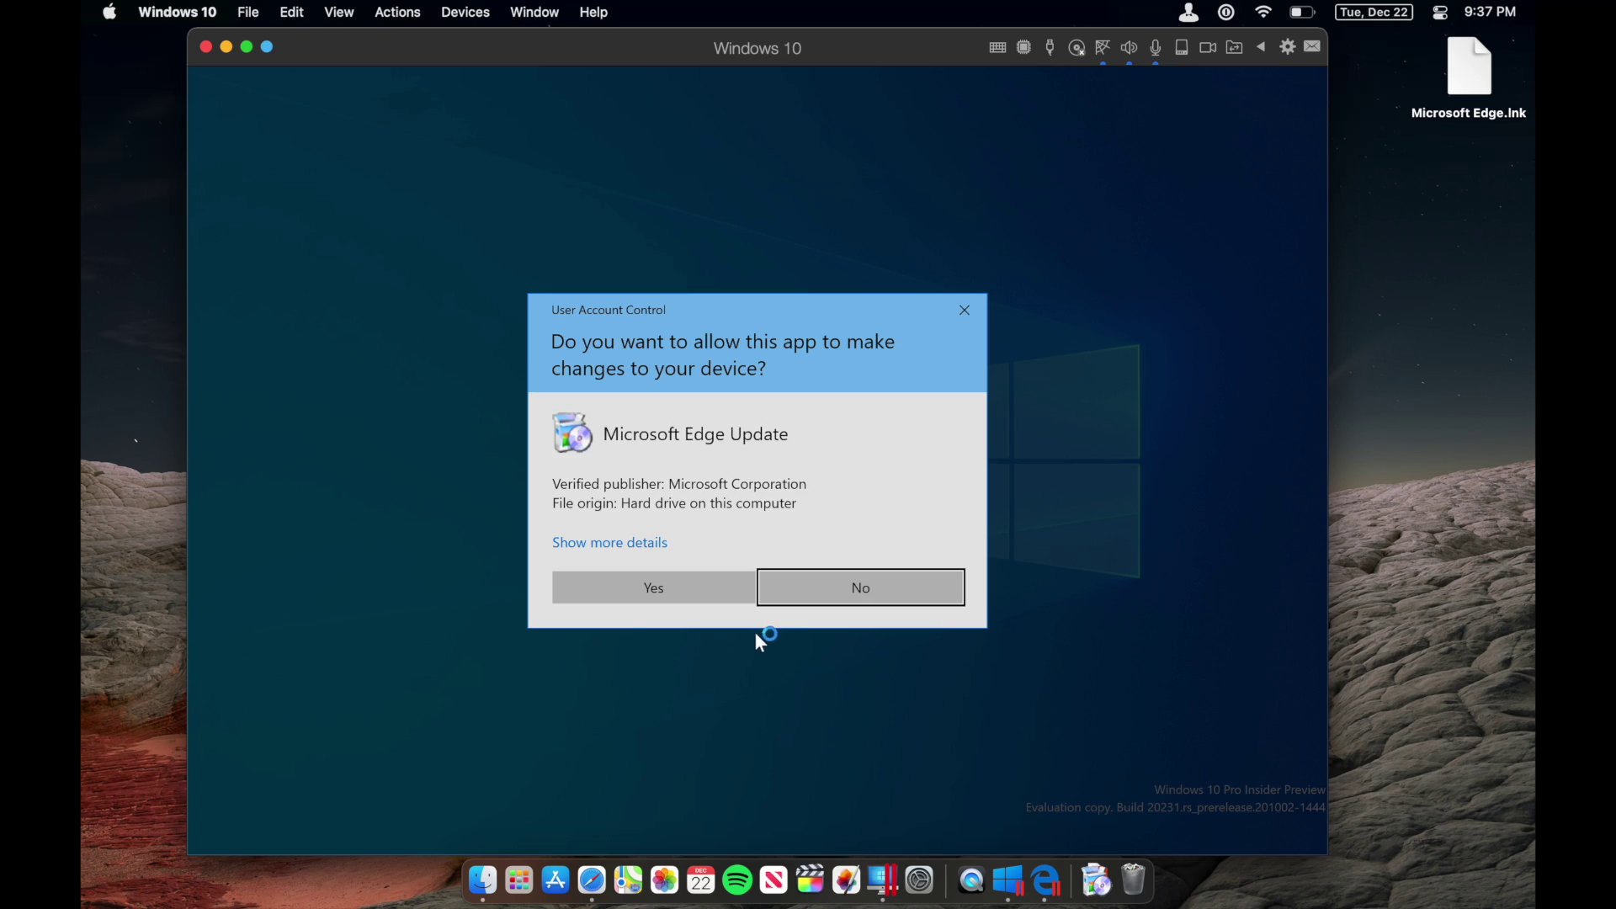
left_click(715, 589)
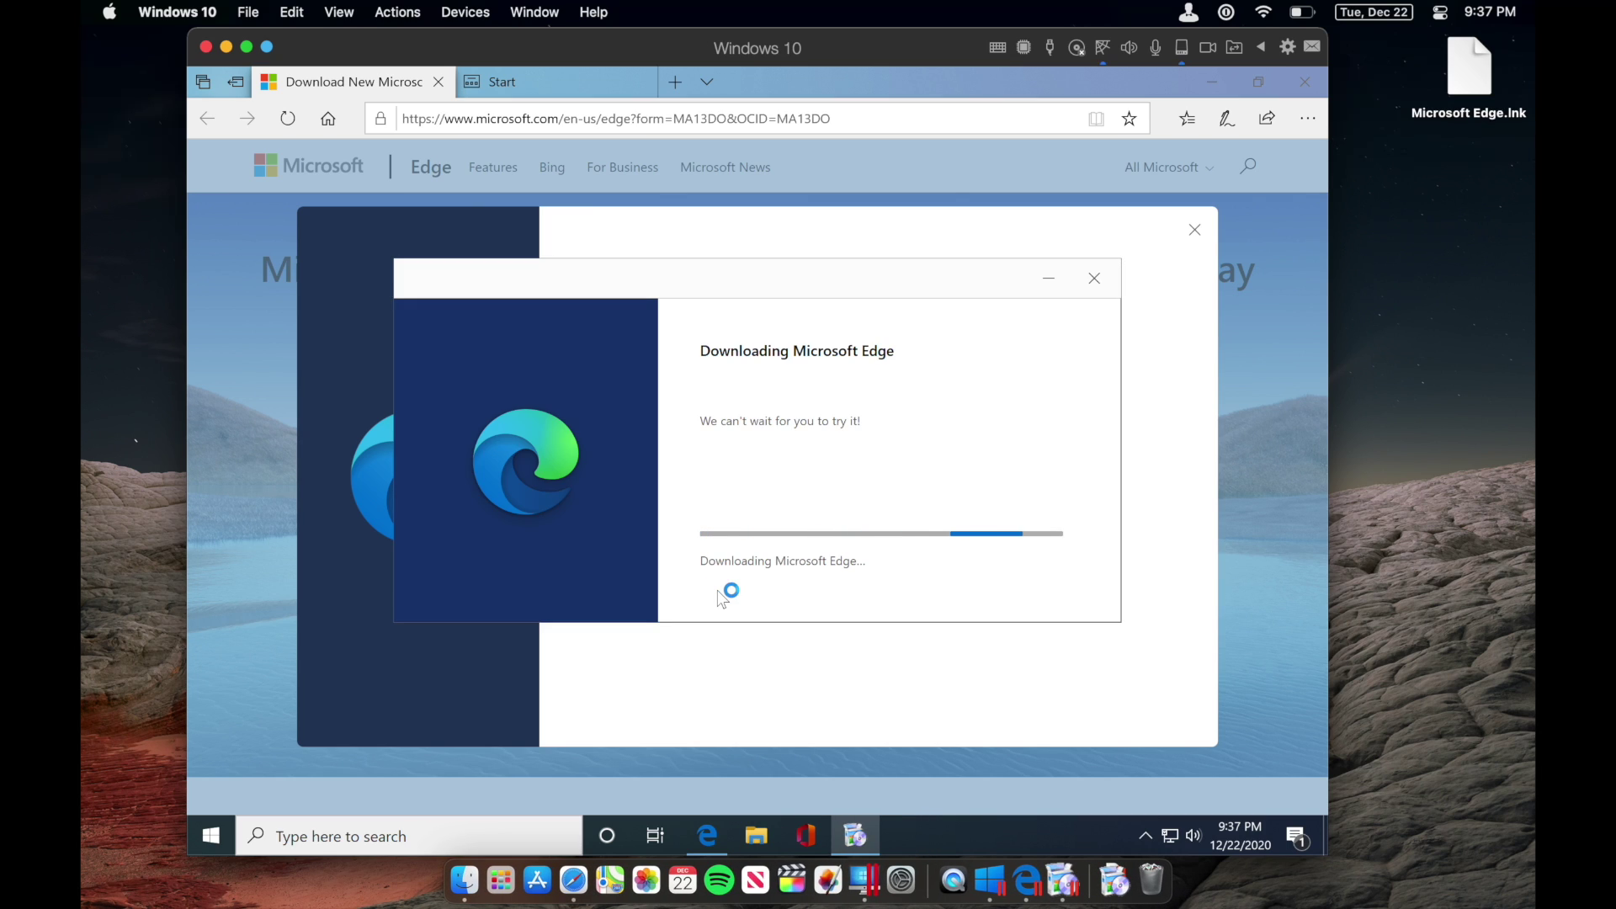
- Load google.com/chrome in the Start tab, then bring up File Explorer
left_click(568, 88)
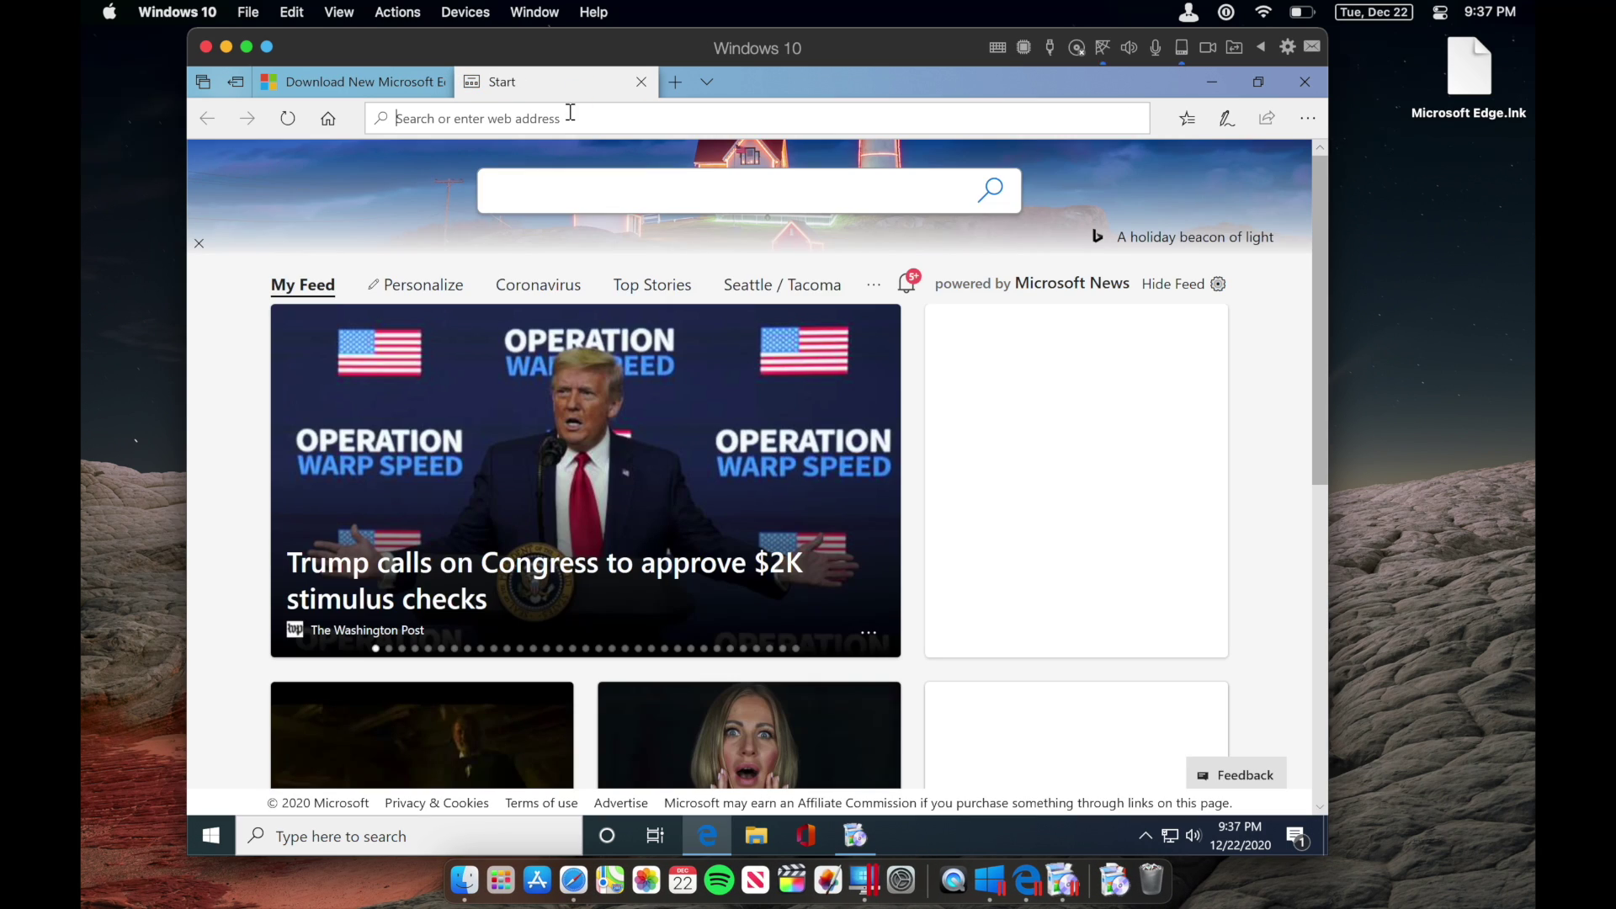
left_click(571, 112)
type("google.com/chjr")
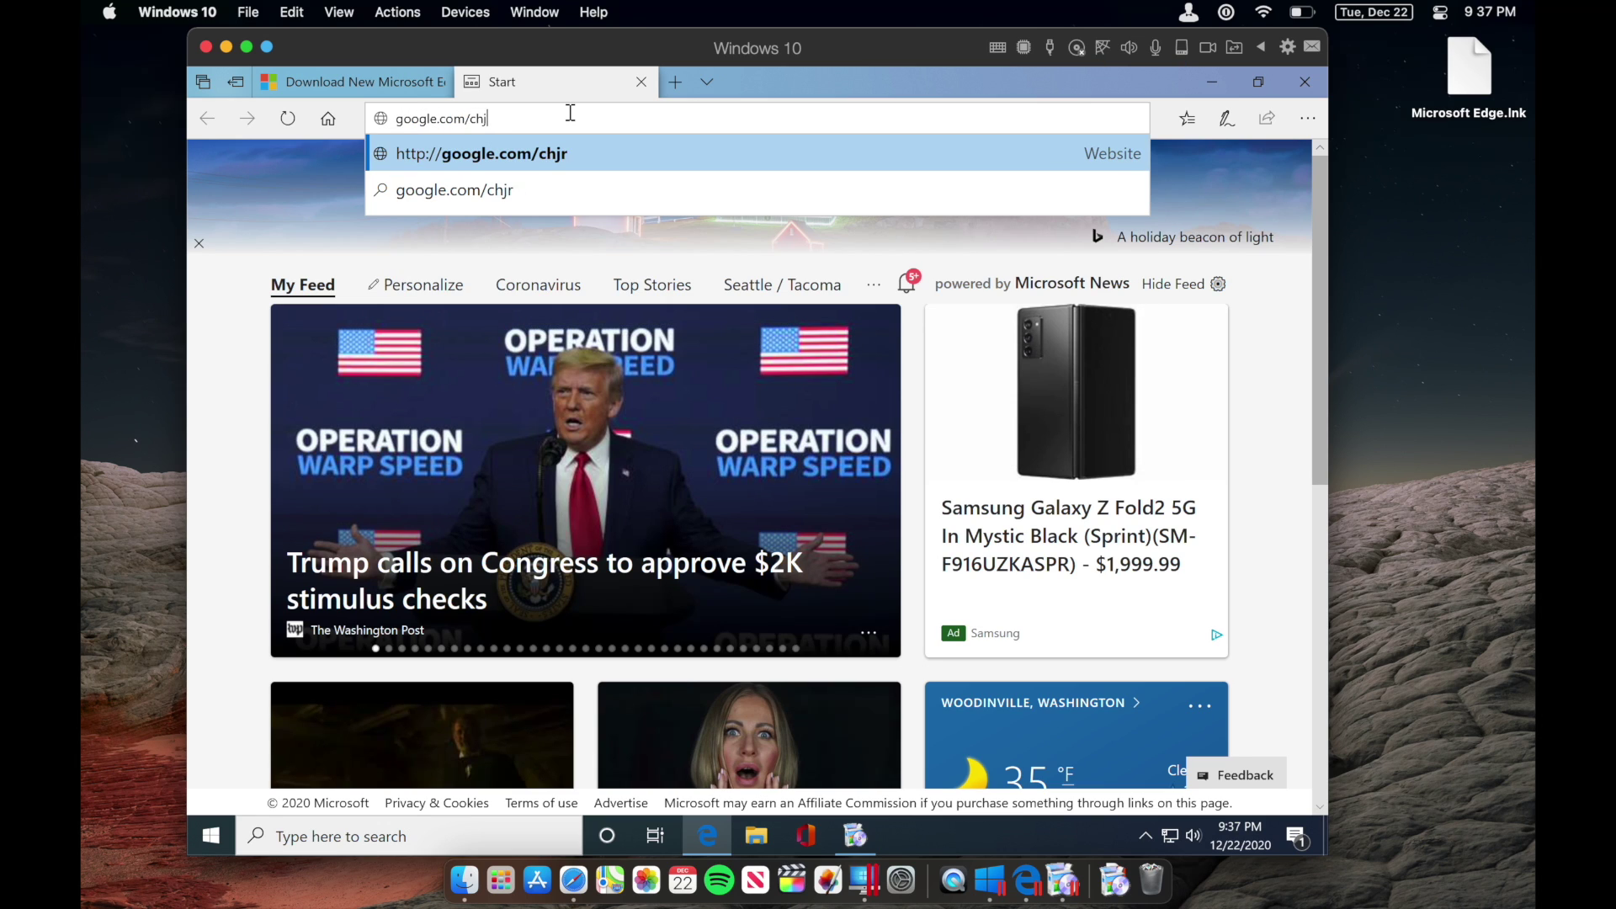
key("BackSpace")
type("rome")
key("Return")
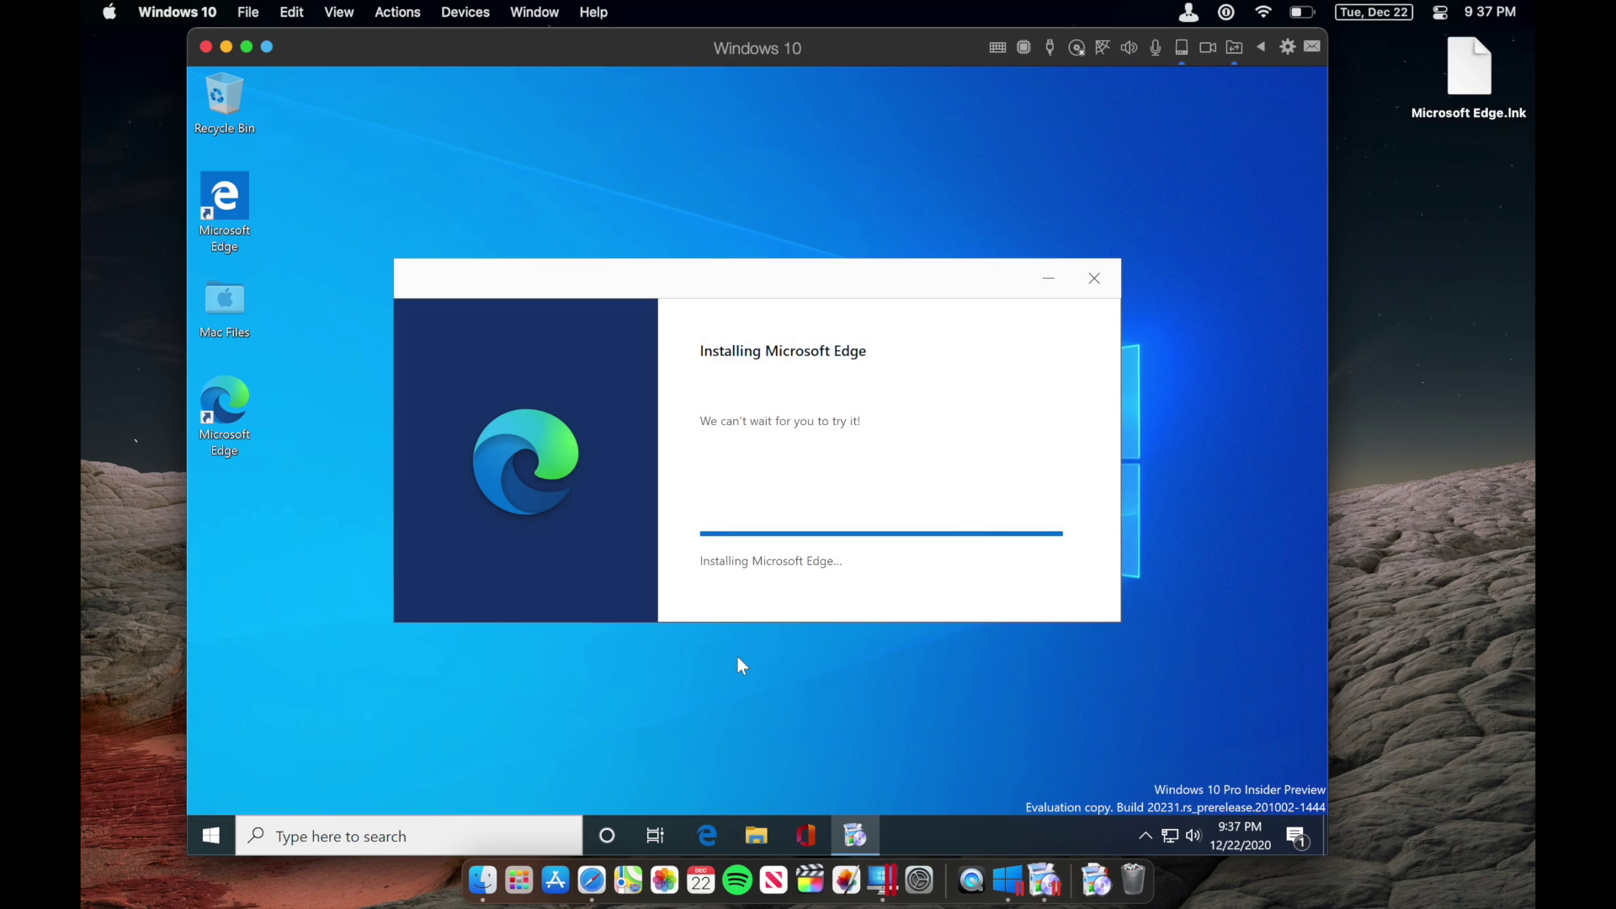
left_click(760, 833)
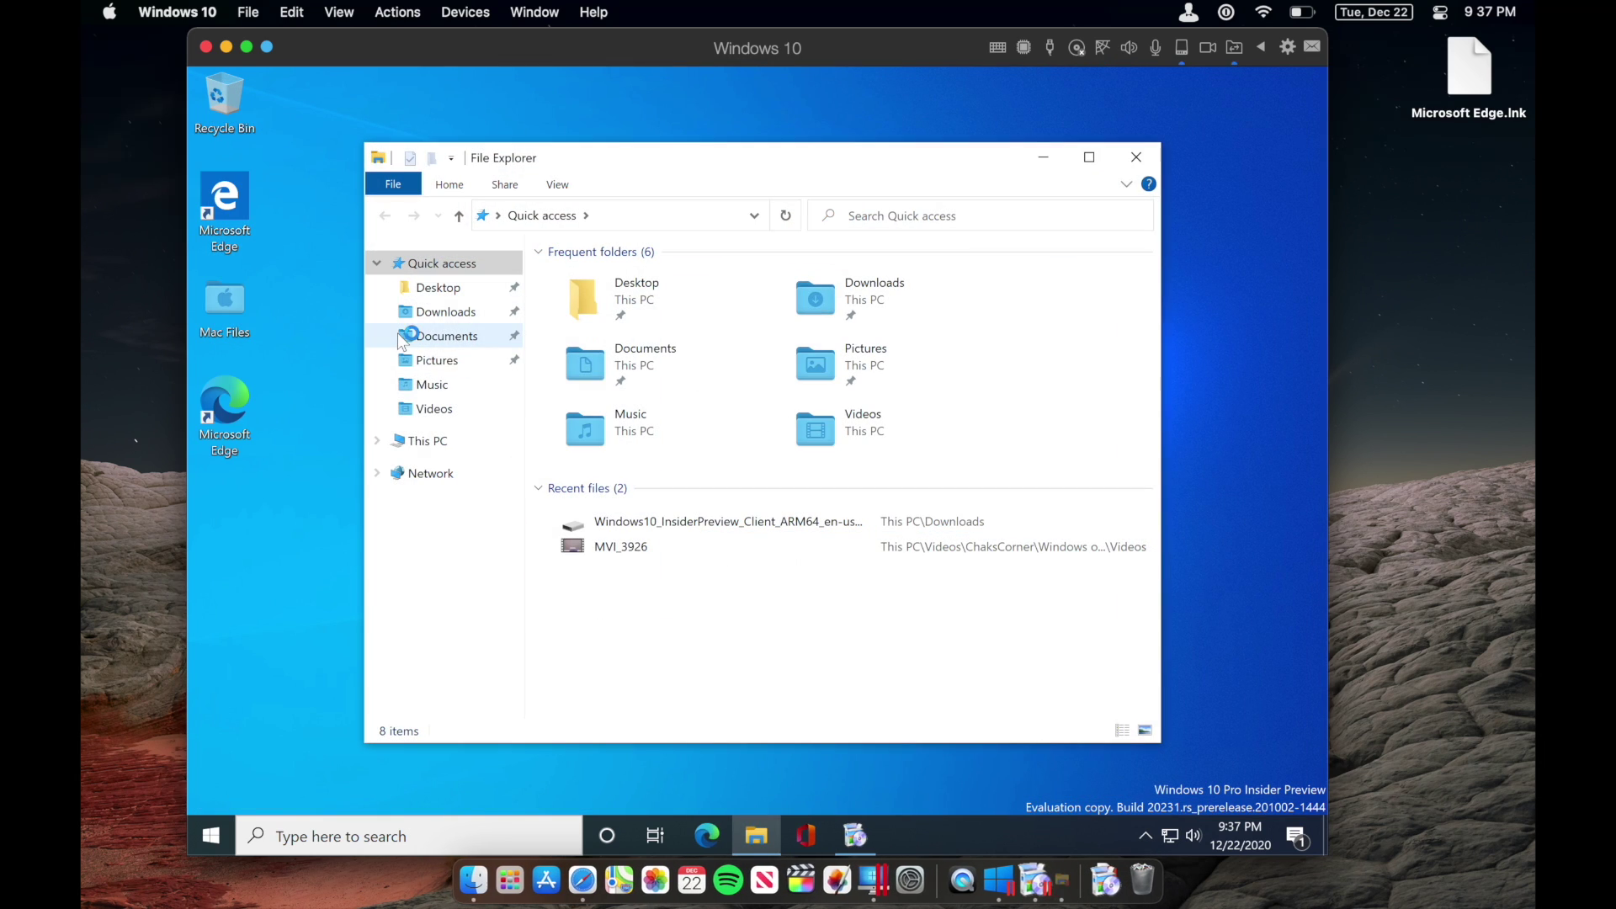
- Run ChromeSetup from the Downloads folder and allow it to make changes
left_click(434, 315)
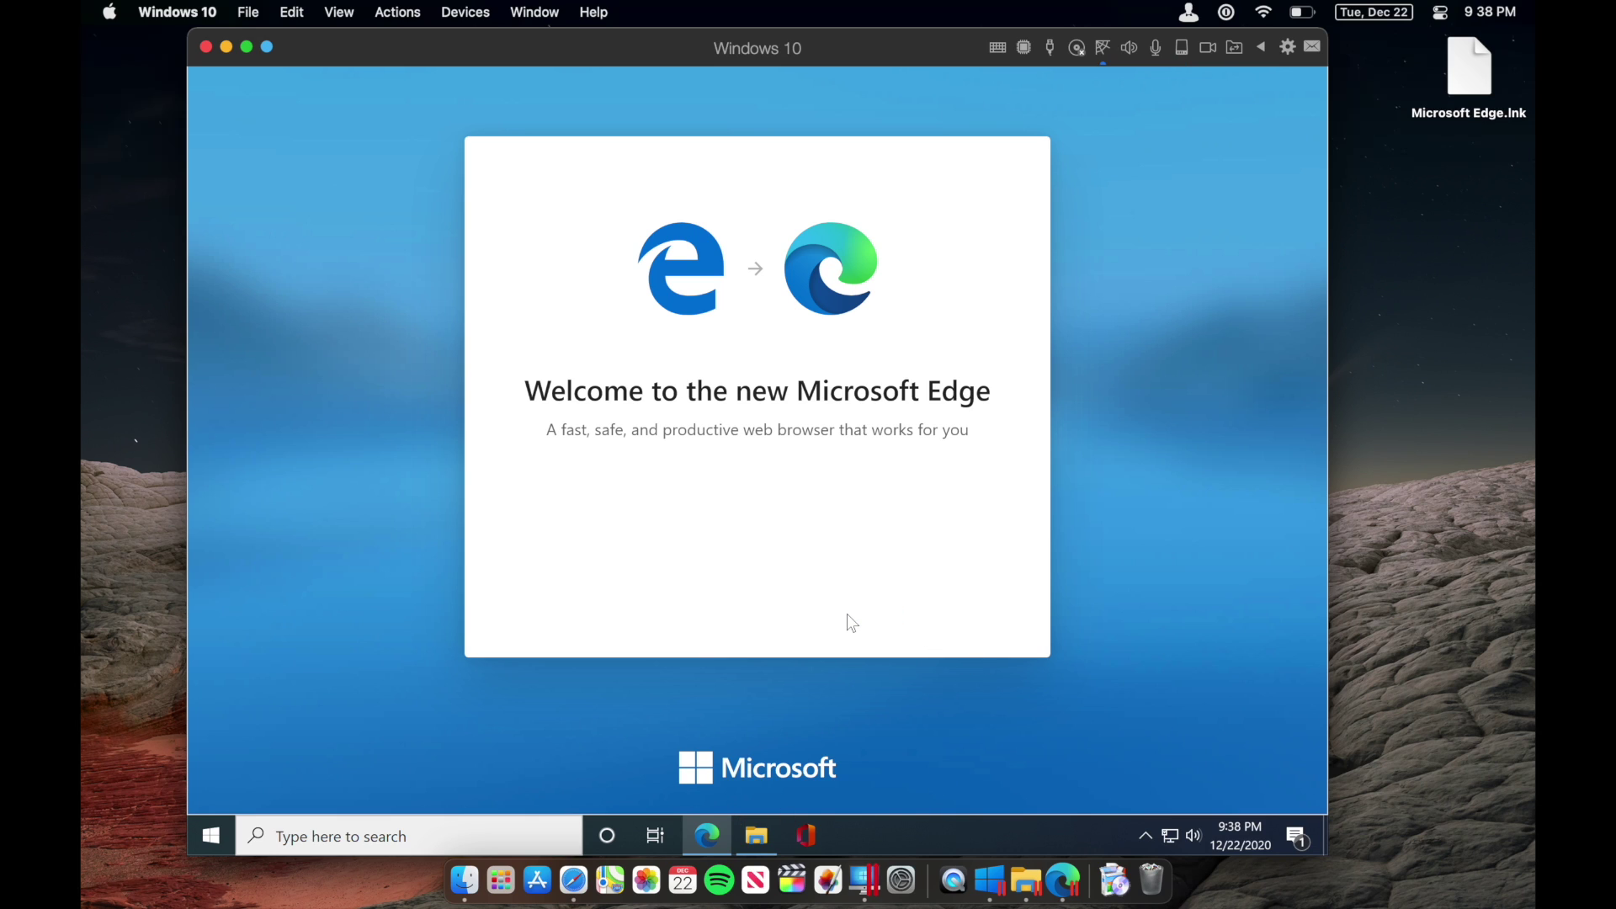
left_click(761, 829)
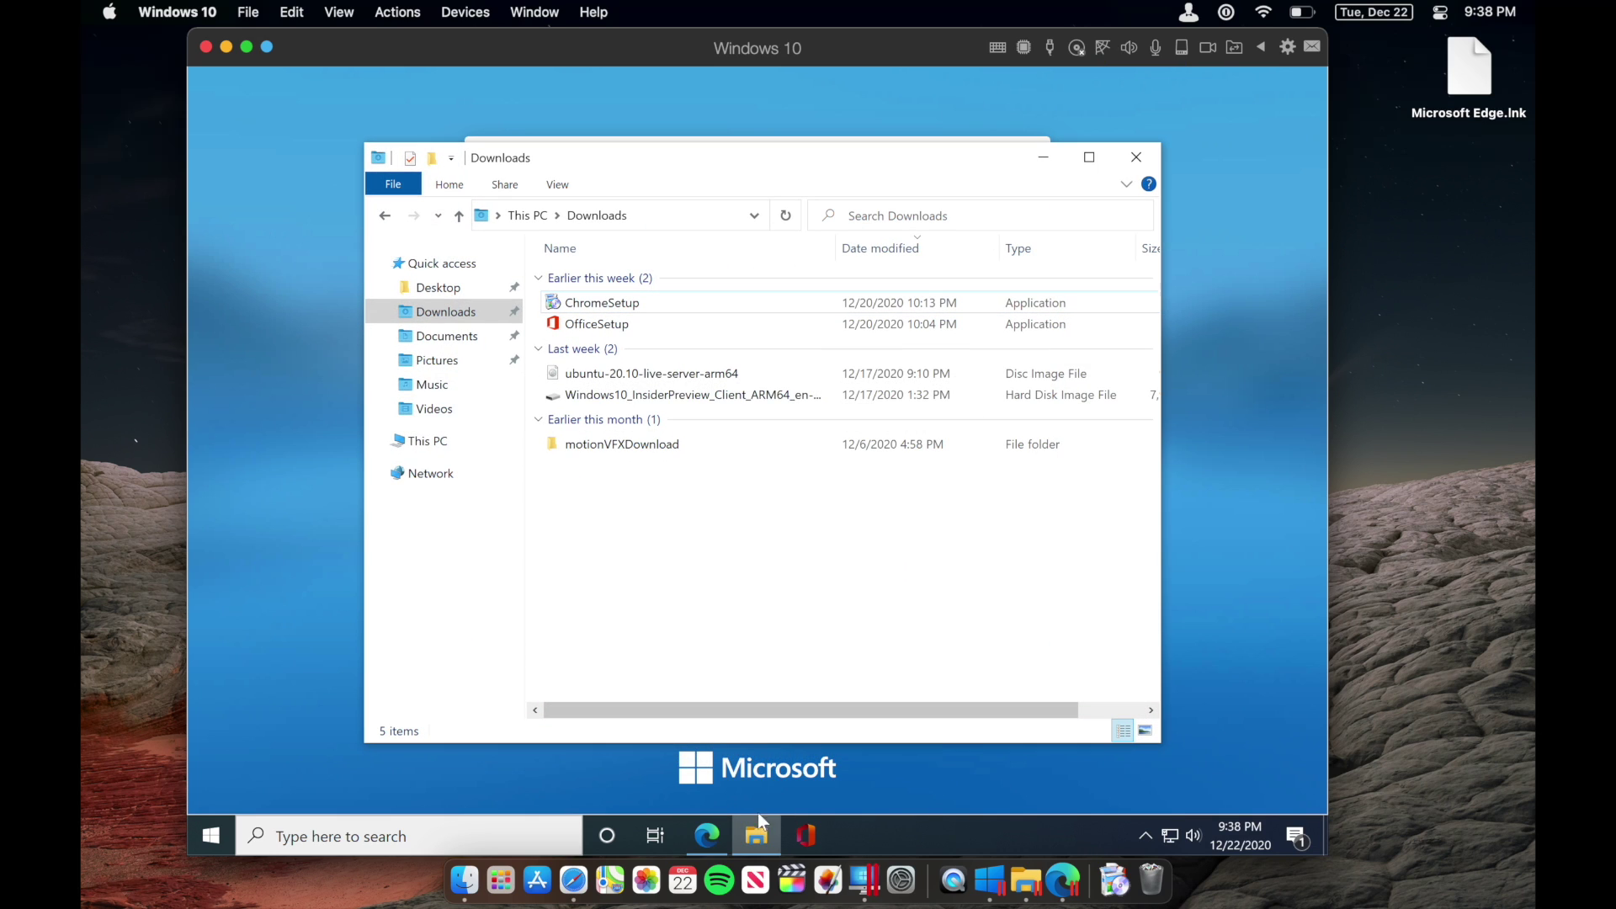
double_click(627, 304)
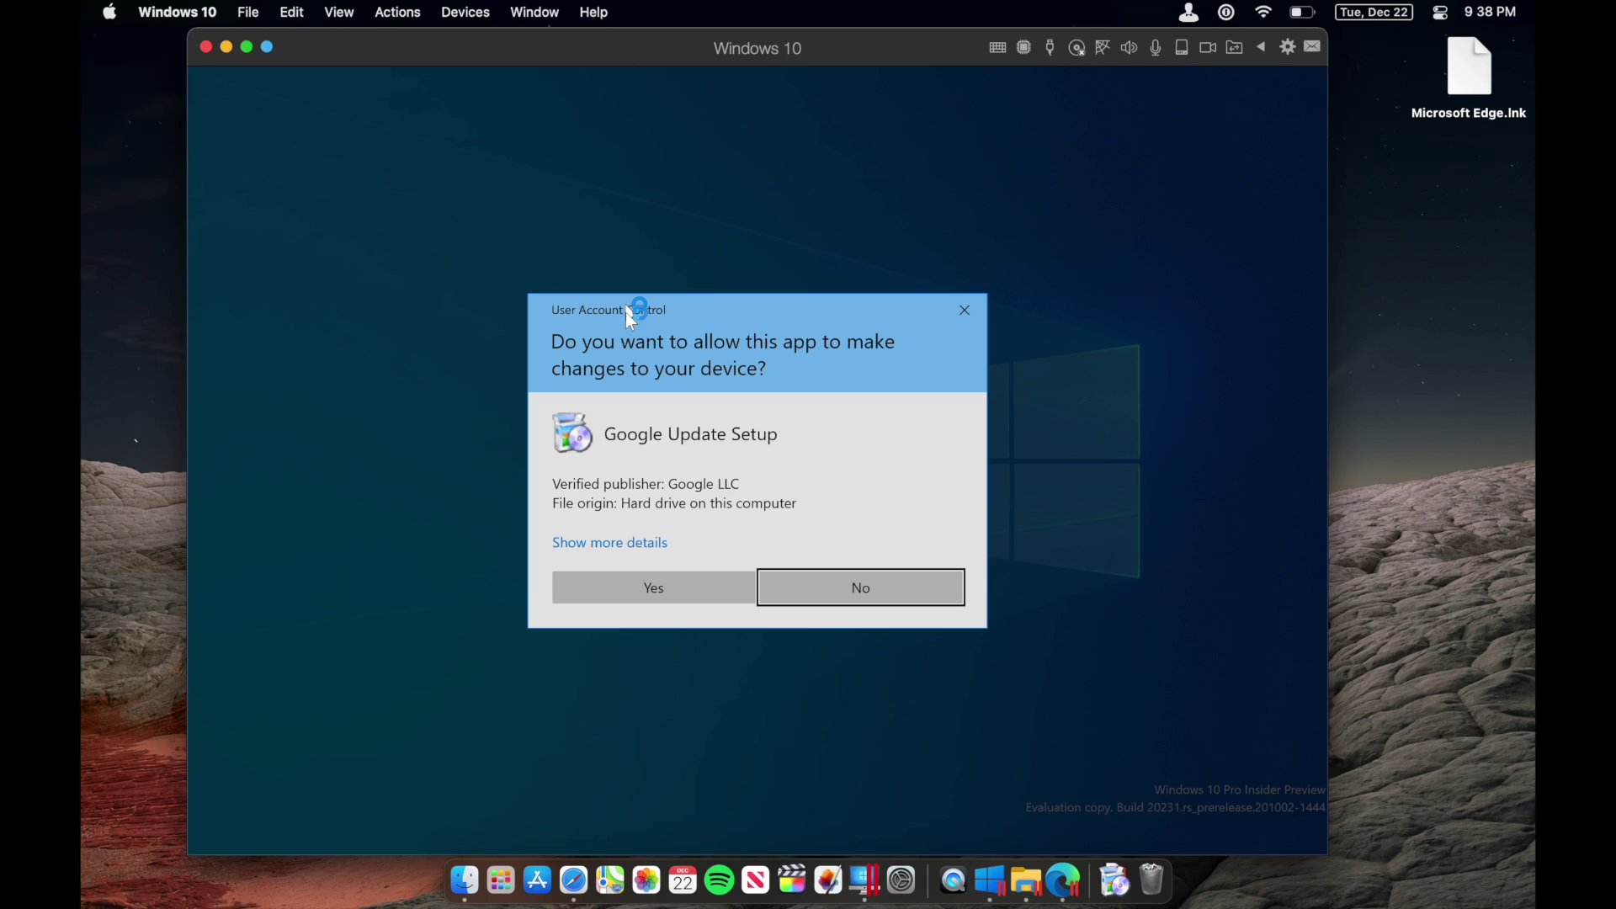
left_click(687, 599)
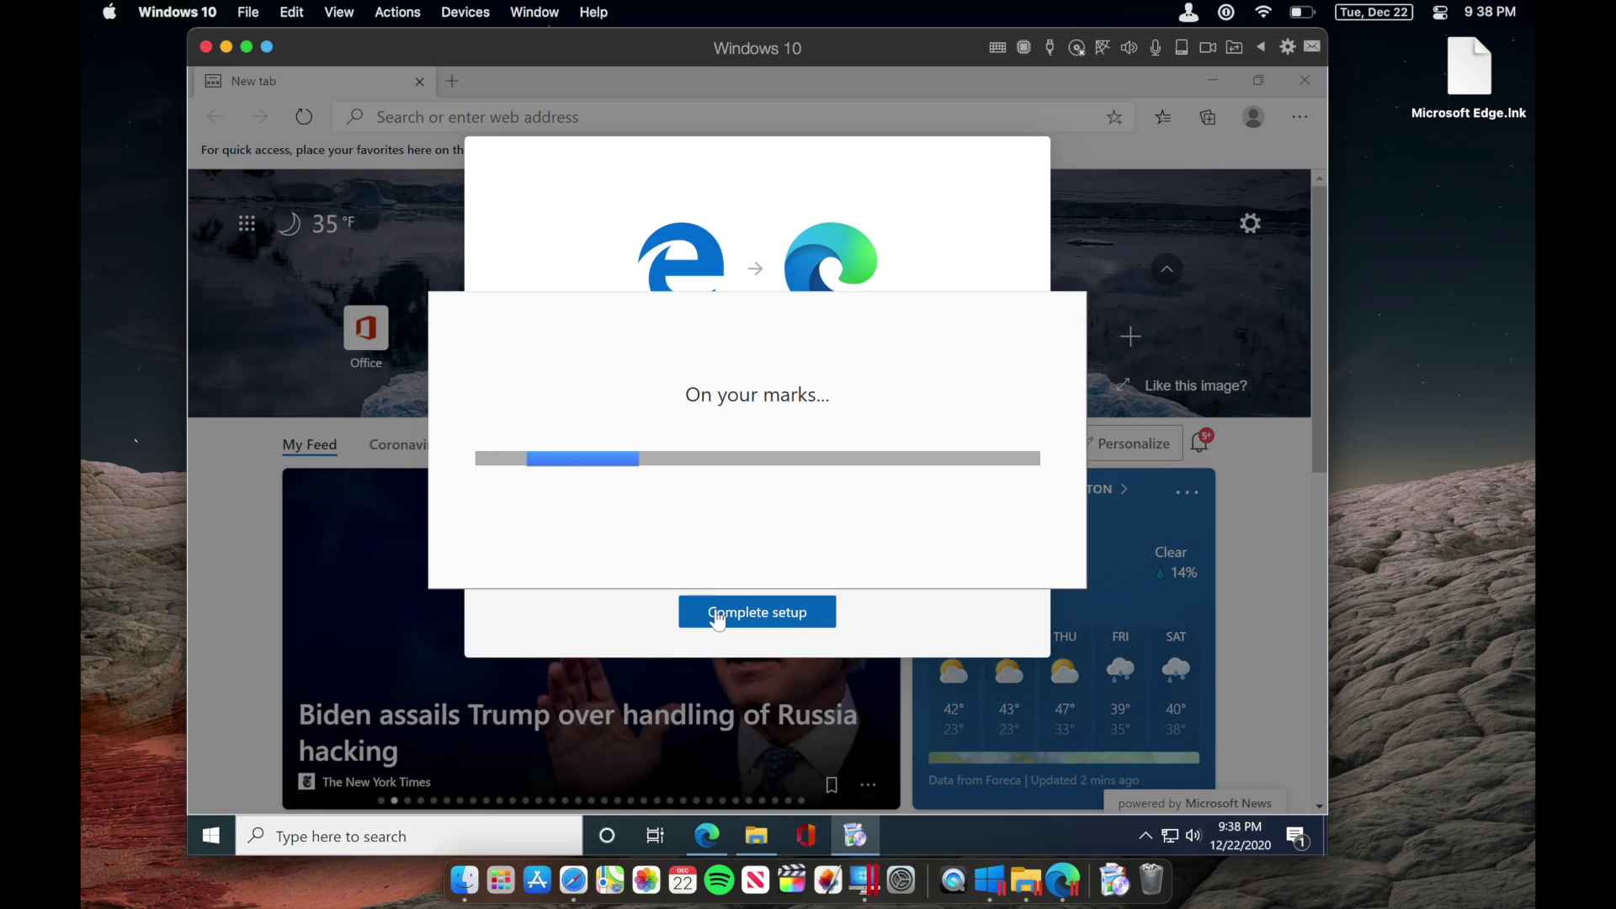
- Finish Edge's first-run setup without signing in, then launch and close Chrome from its desktop shortcut
left_click(722, 612)
left_click(767, 558)
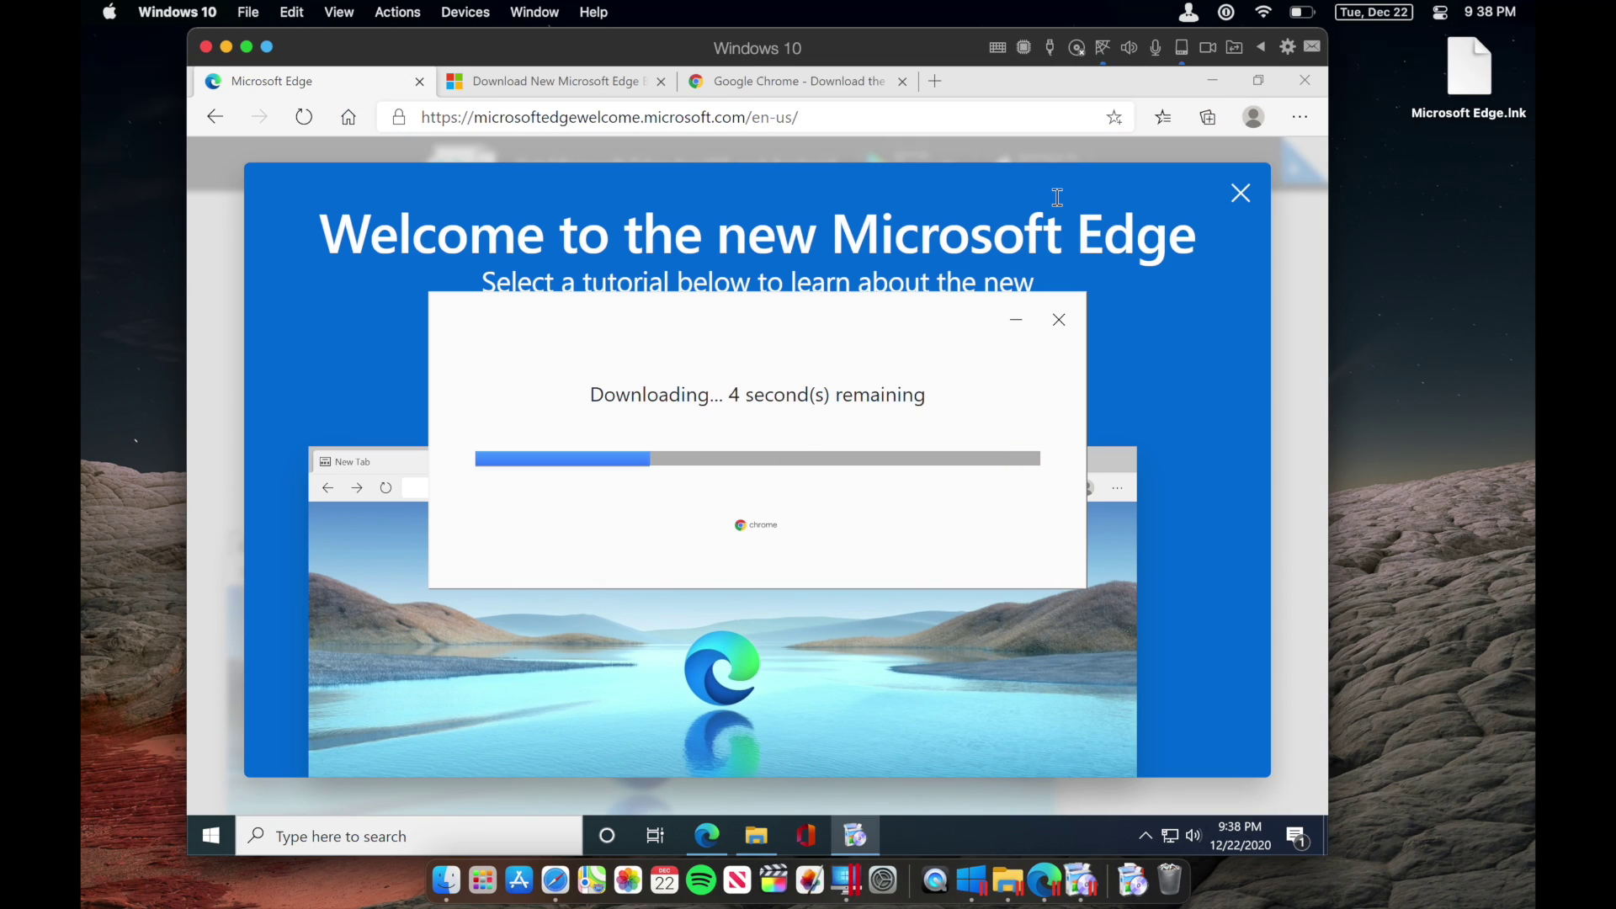
left_click(1241, 193)
left_click(1212, 80)
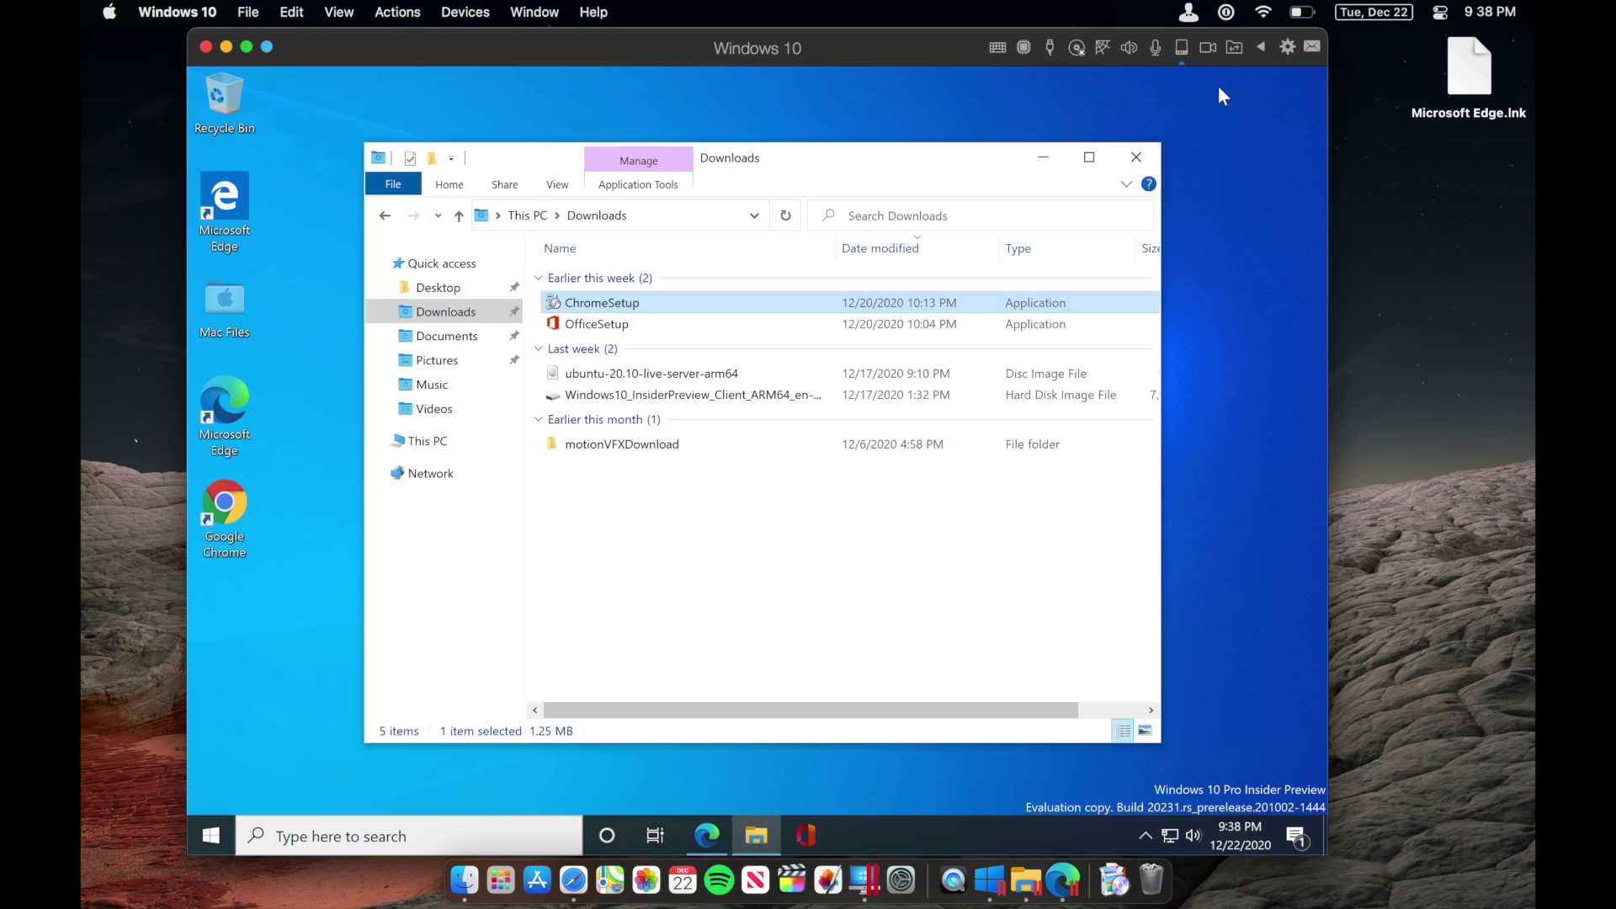
left_click(241, 557)
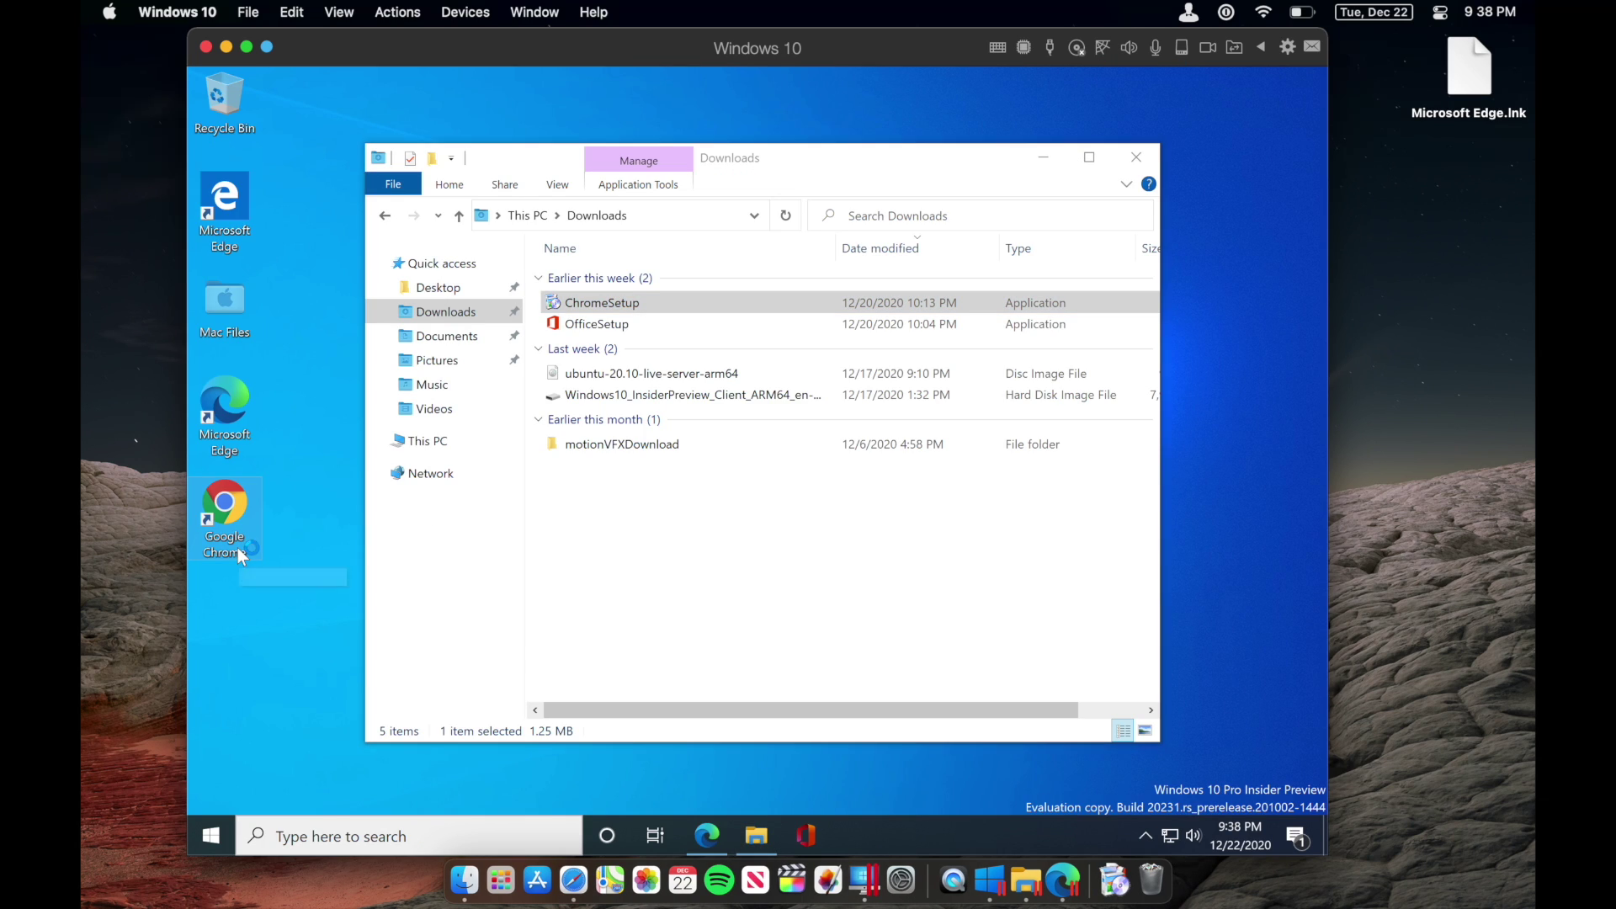
double_click(242, 556)
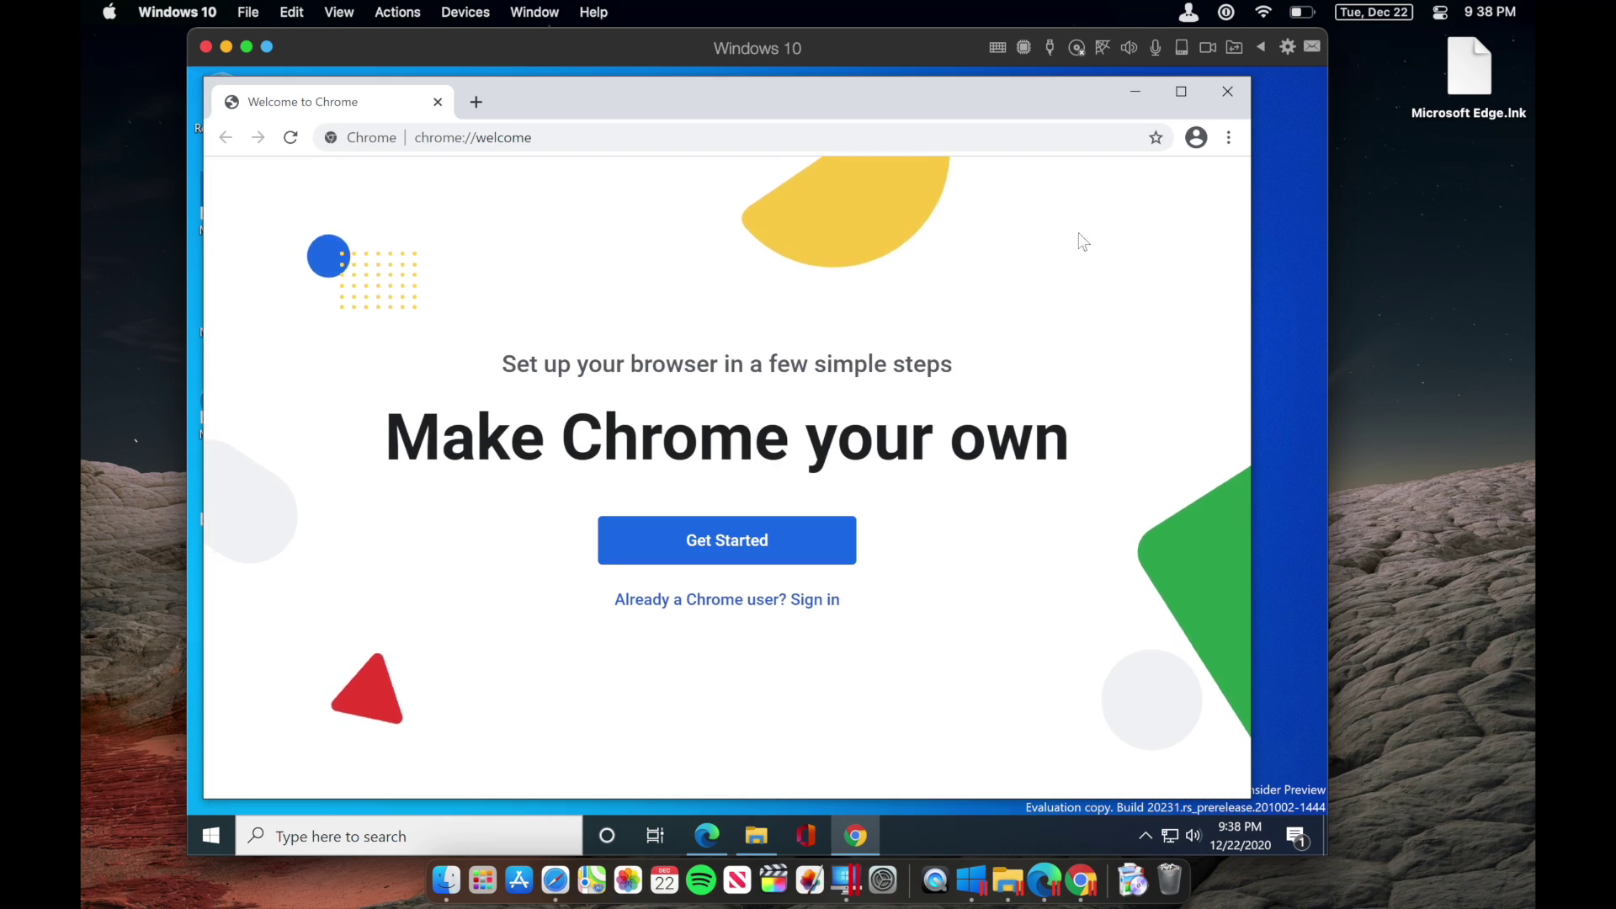
left_click(1236, 89)
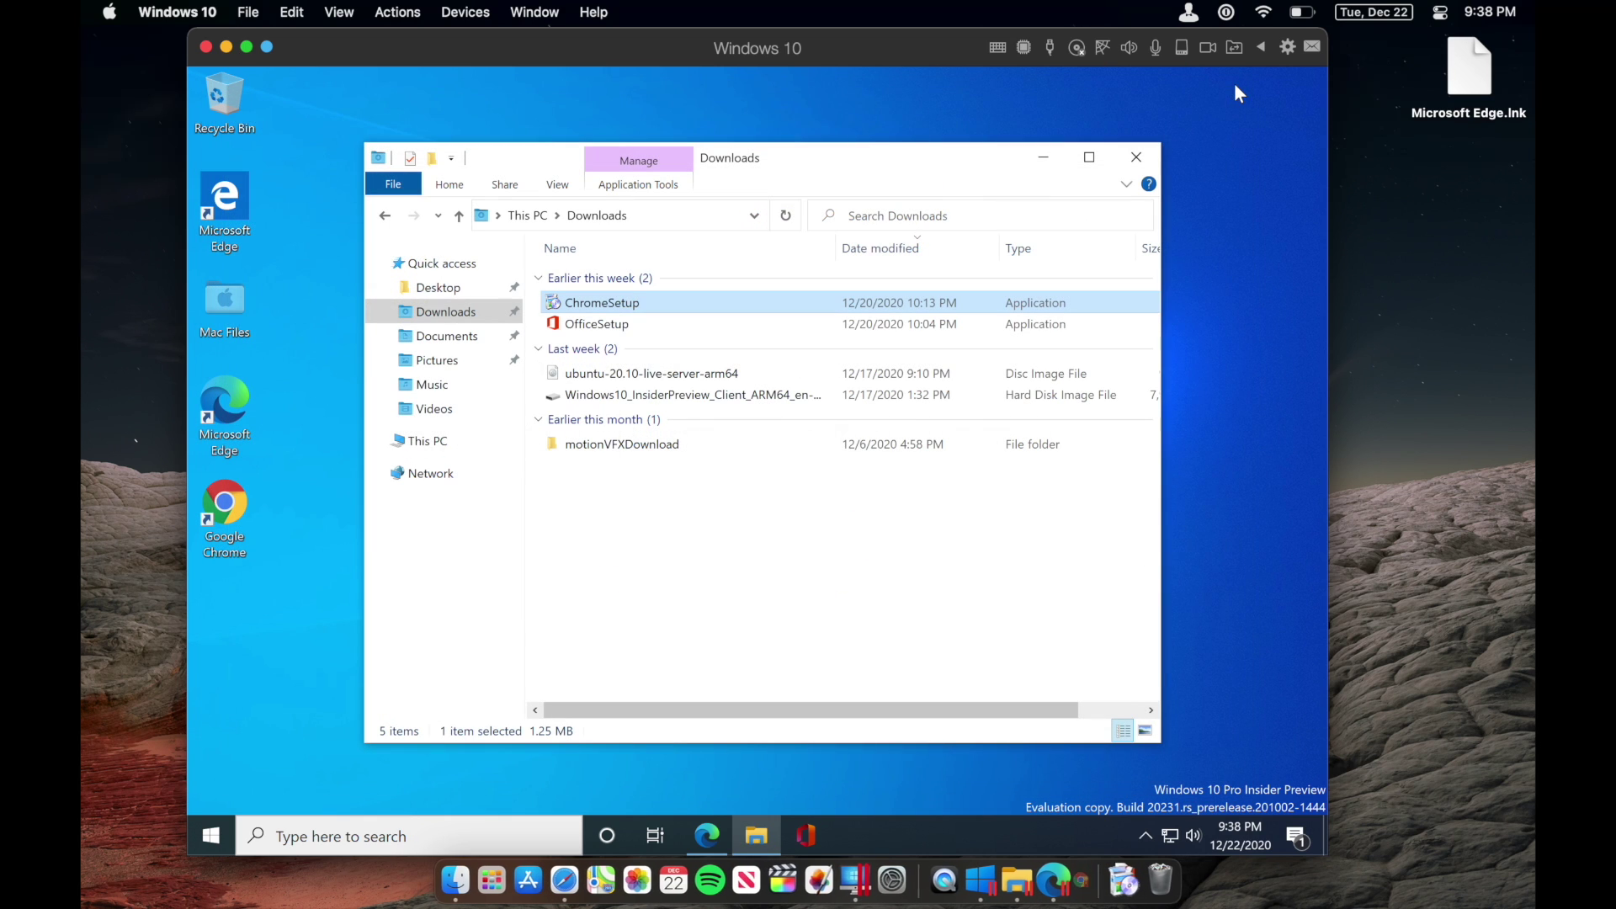
- Close Downloads and go to Settings > Update & Security > Windows Insider Program, maximized
left_click(1148, 153)
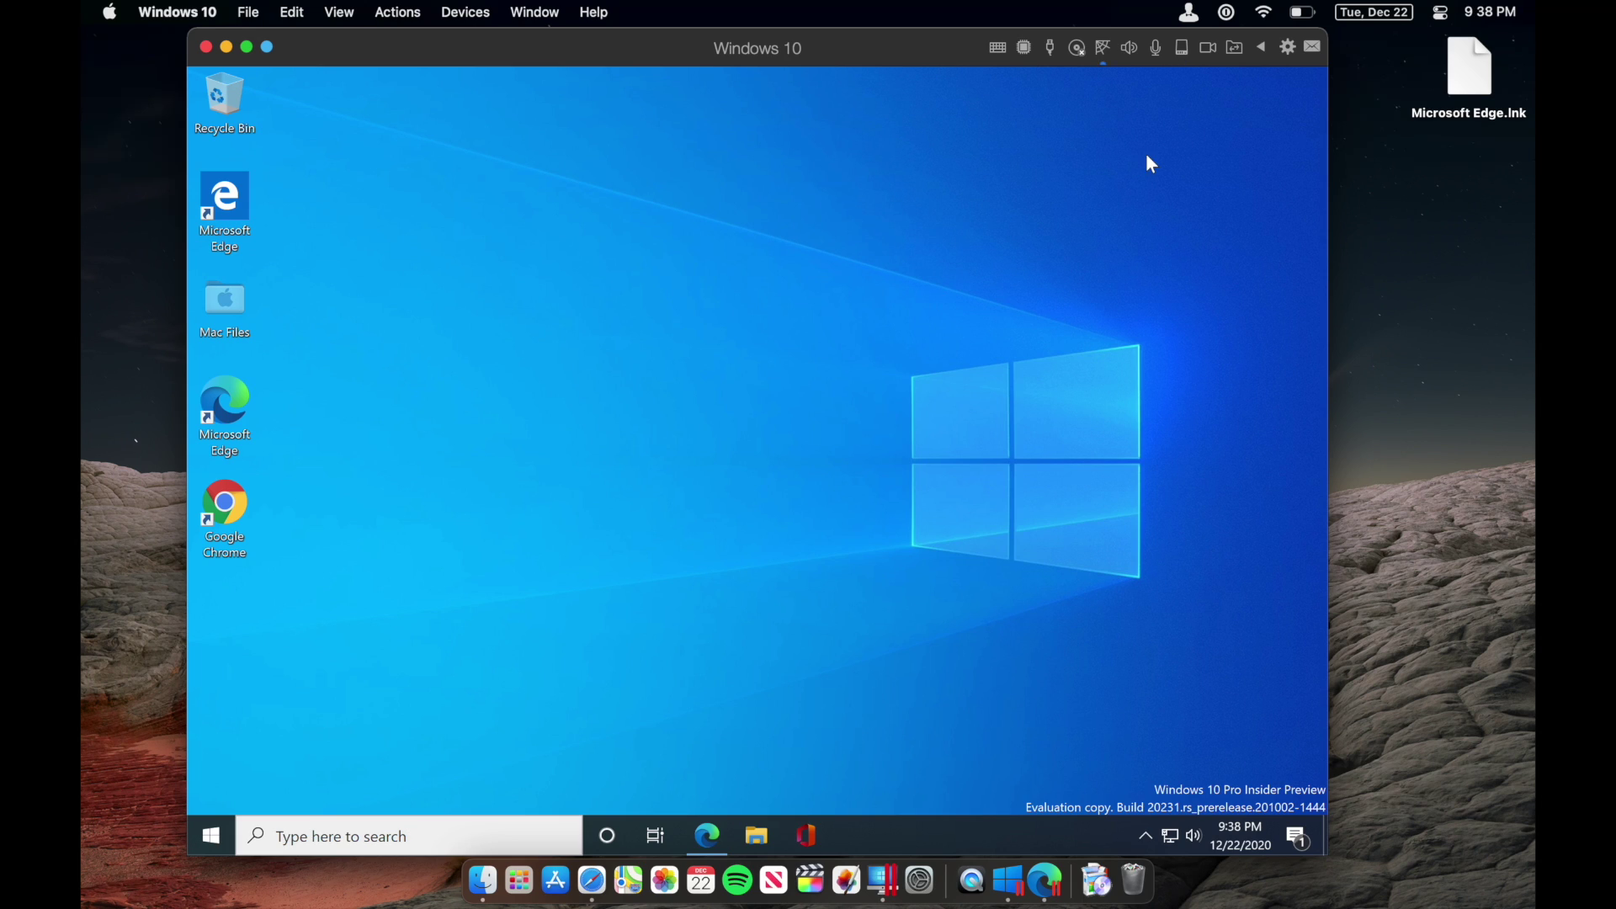
left_click(212, 835)
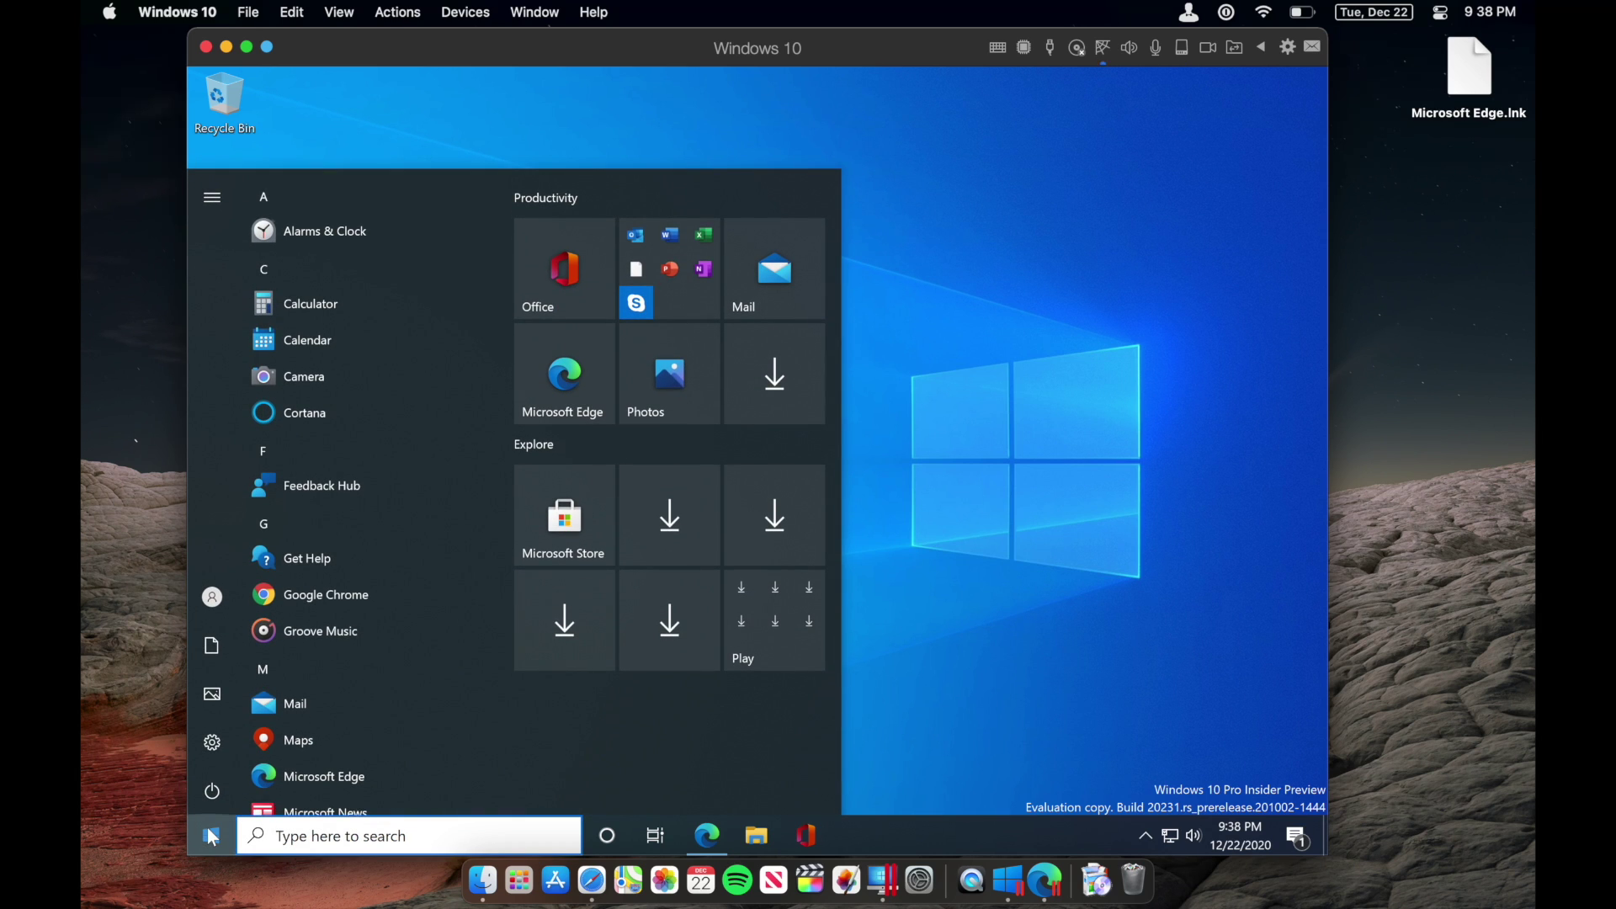
left_click(215, 751)
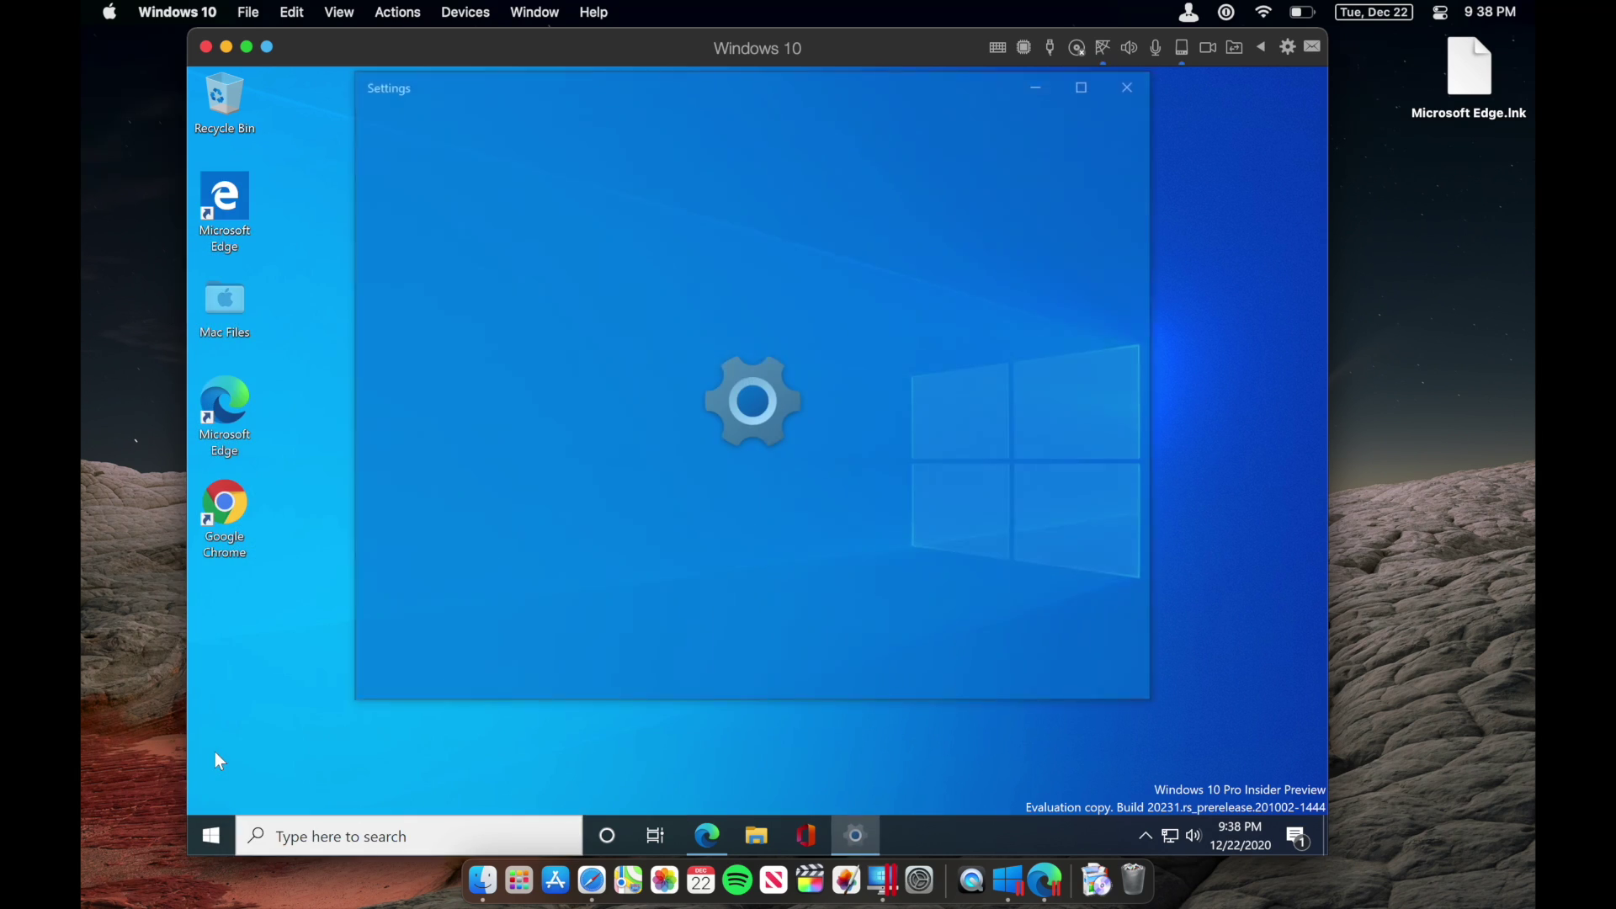
scroll(673, 513, "down", 5)
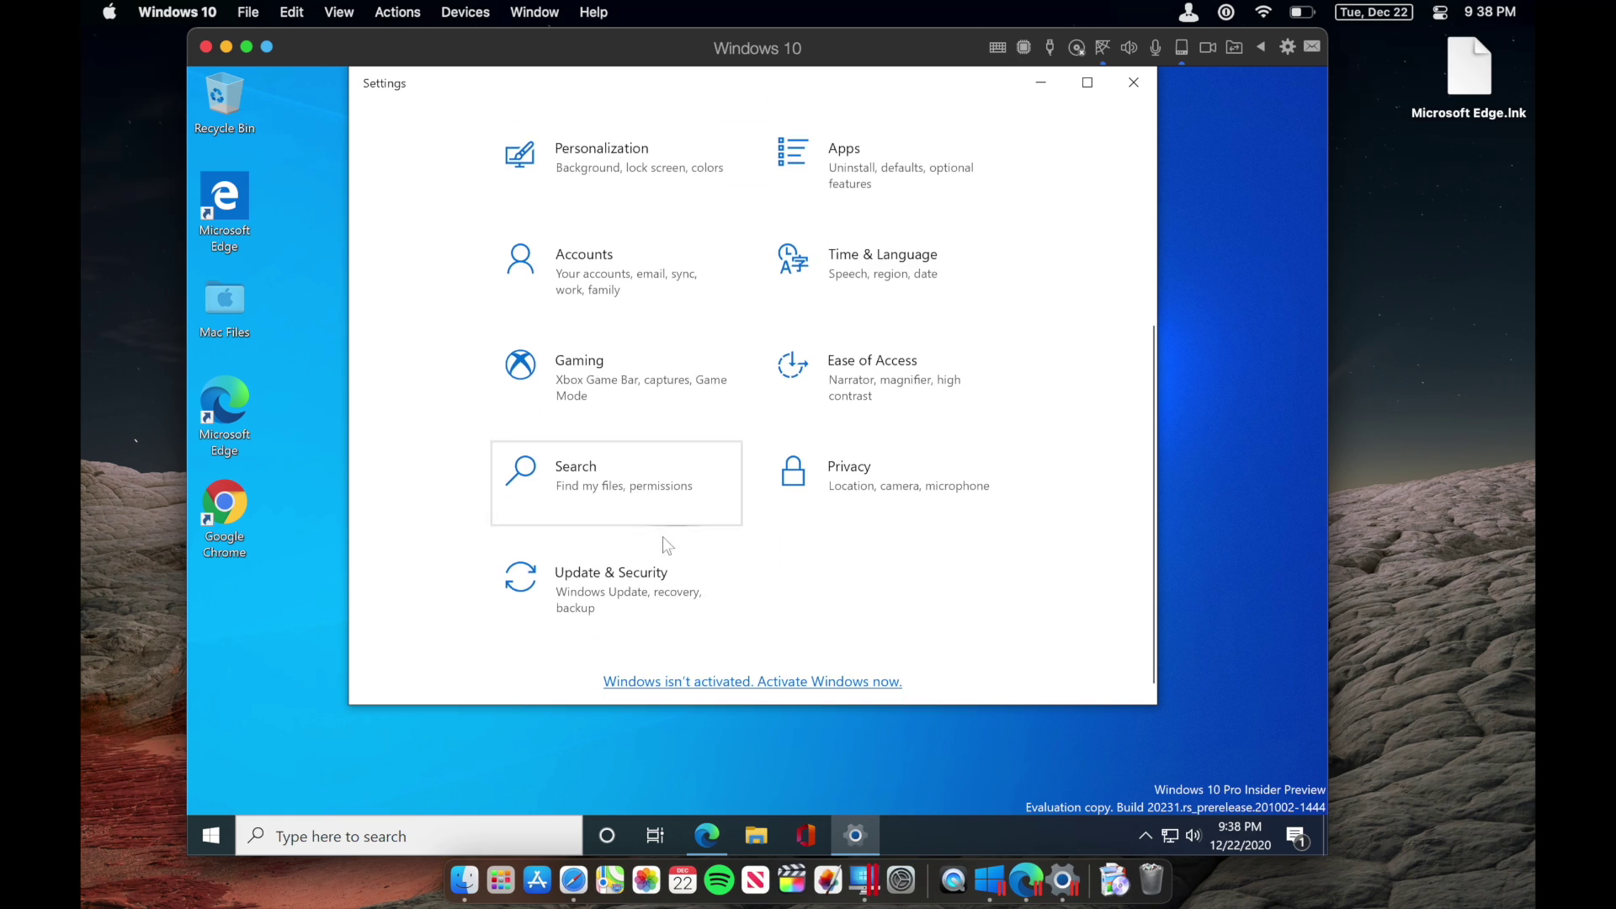
left_click(644, 593)
left_click(1083, 84)
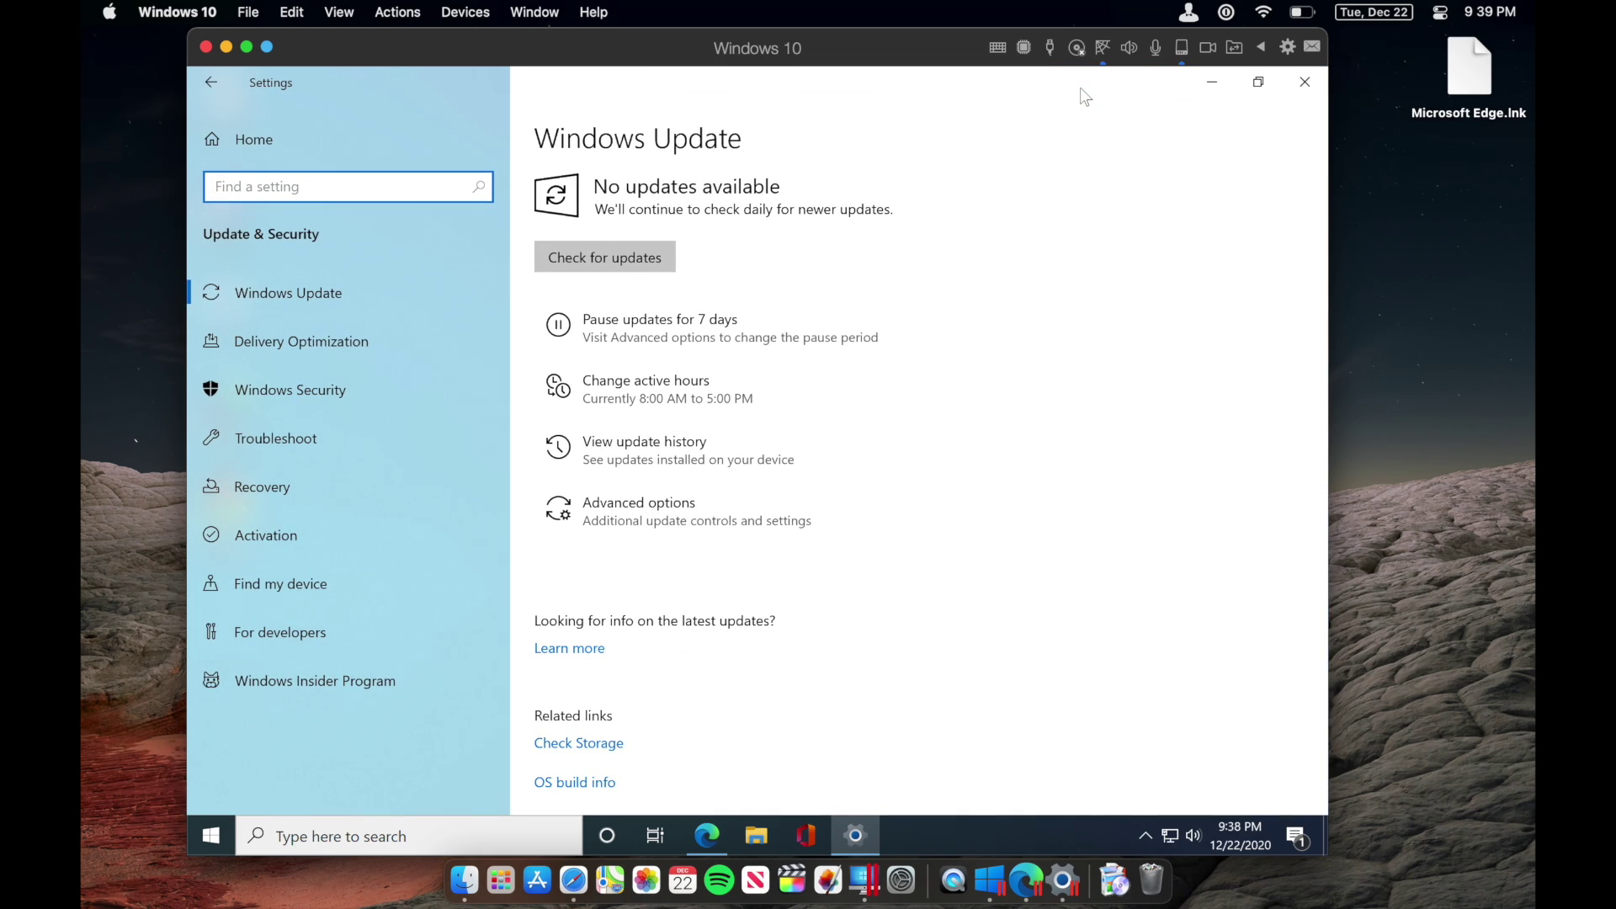
left_click(371, 678)
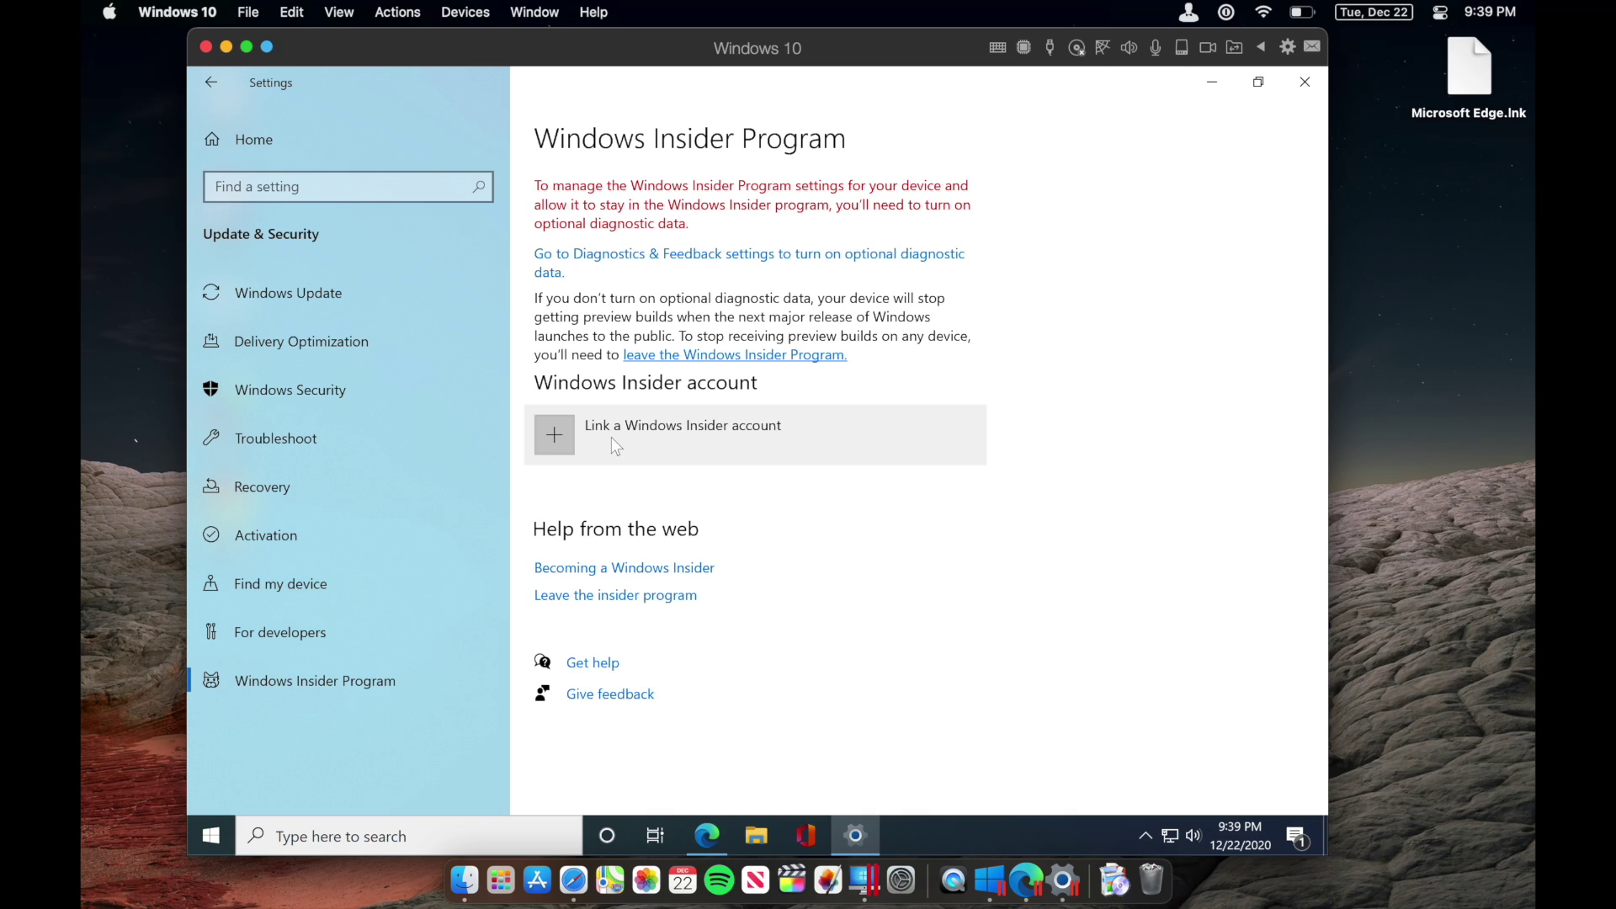
- Switch Optional diagnostic data on, then start linking a Windows Insider account
left_click(611, 262)
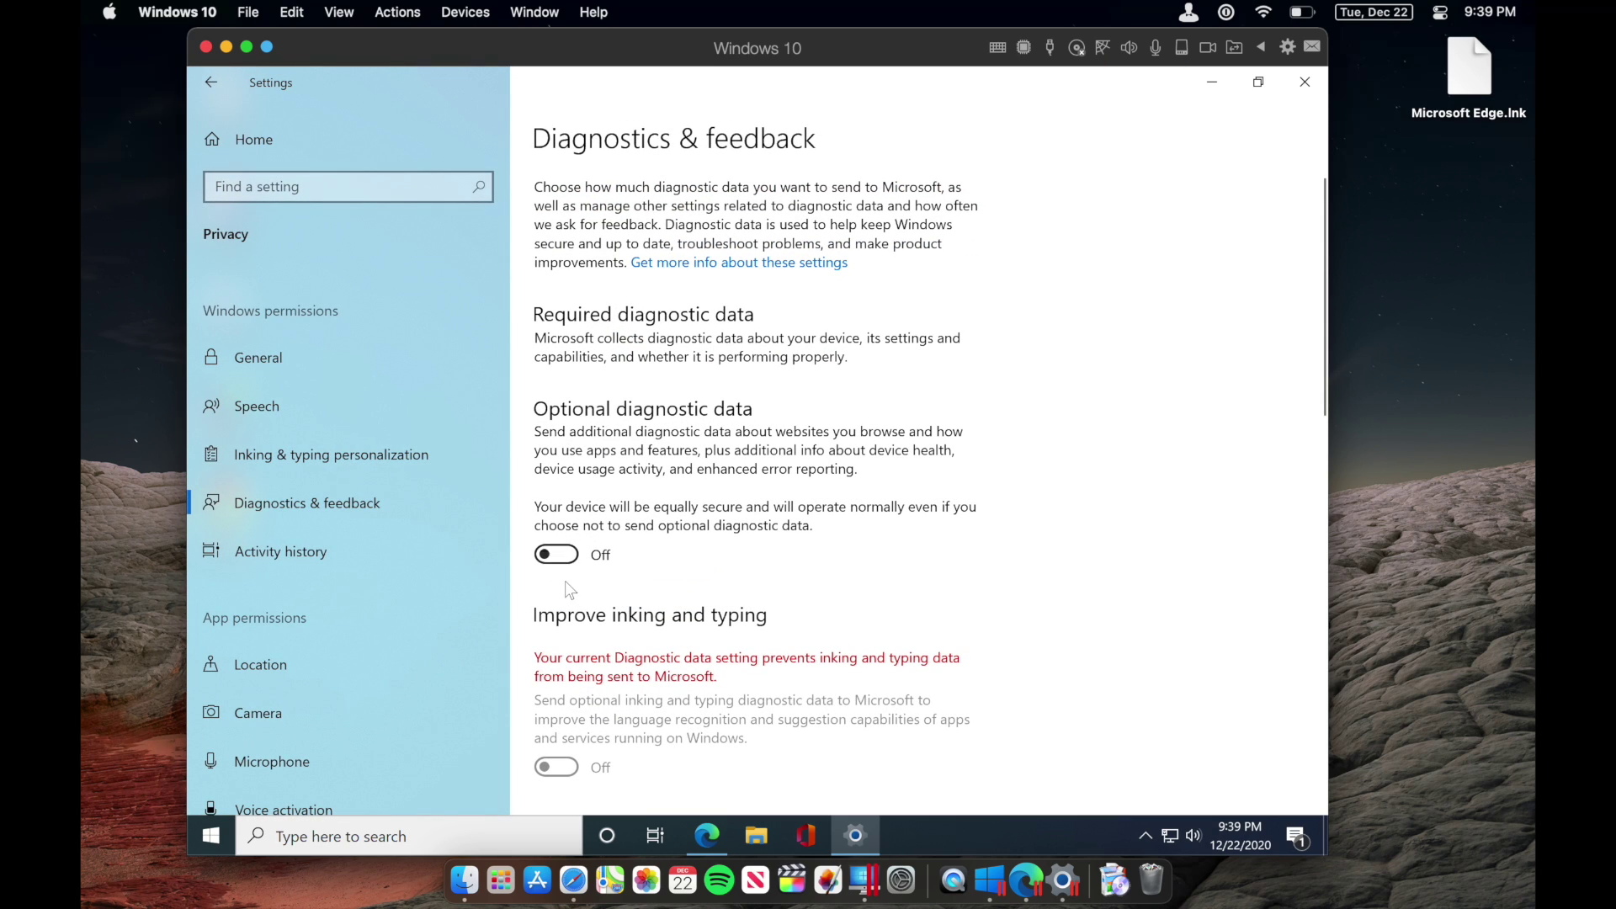
left_click(568, 558)
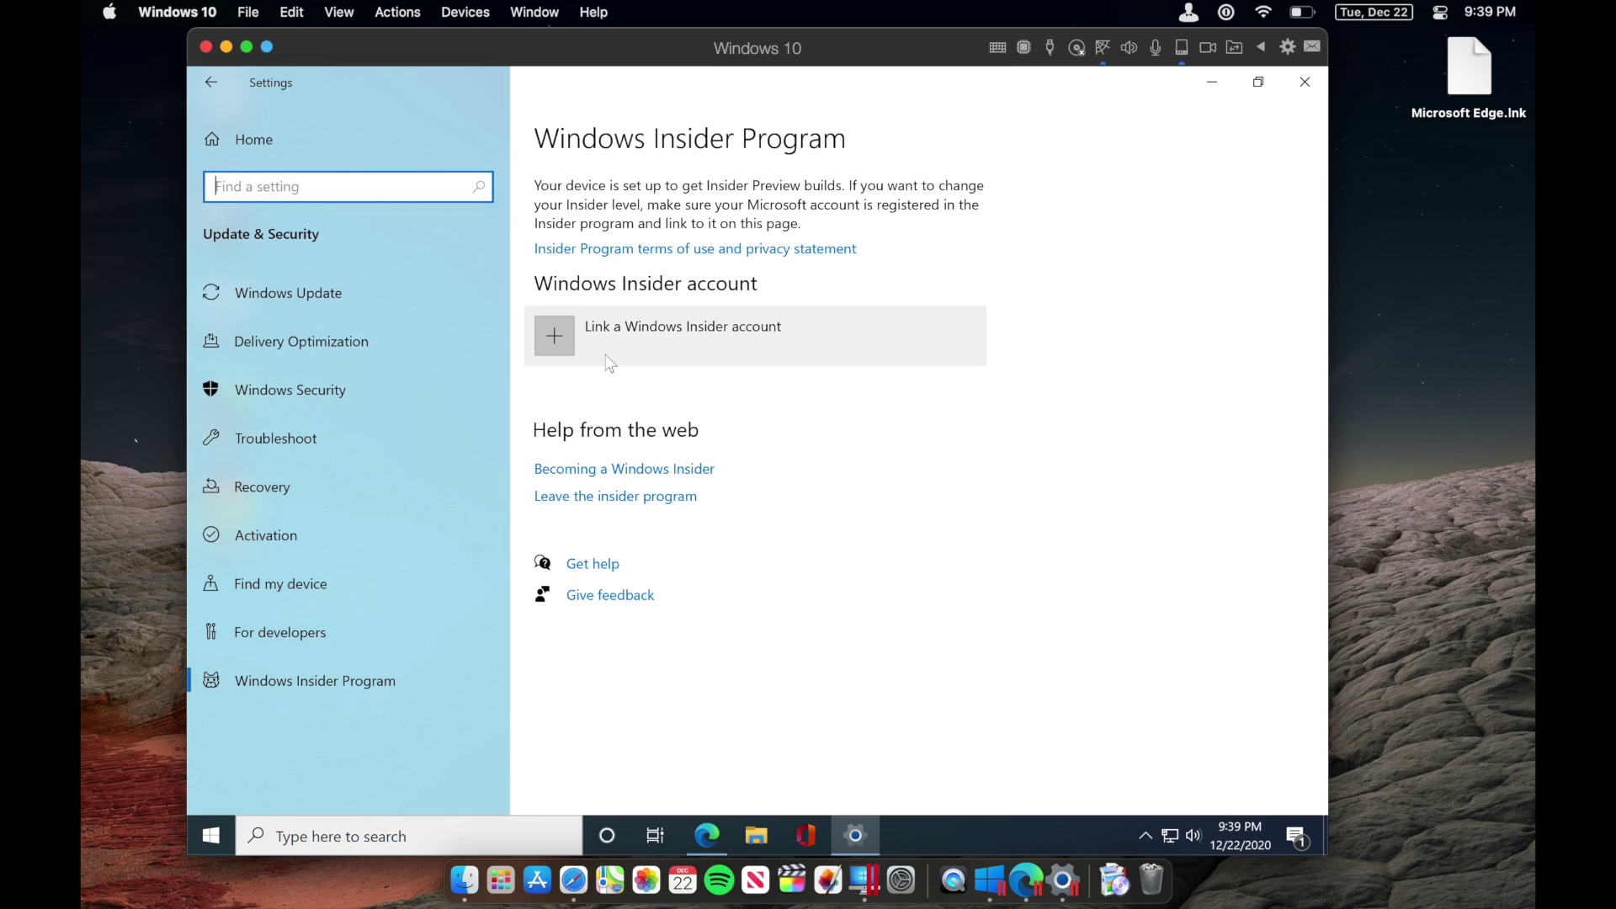
left_click(610, 362)
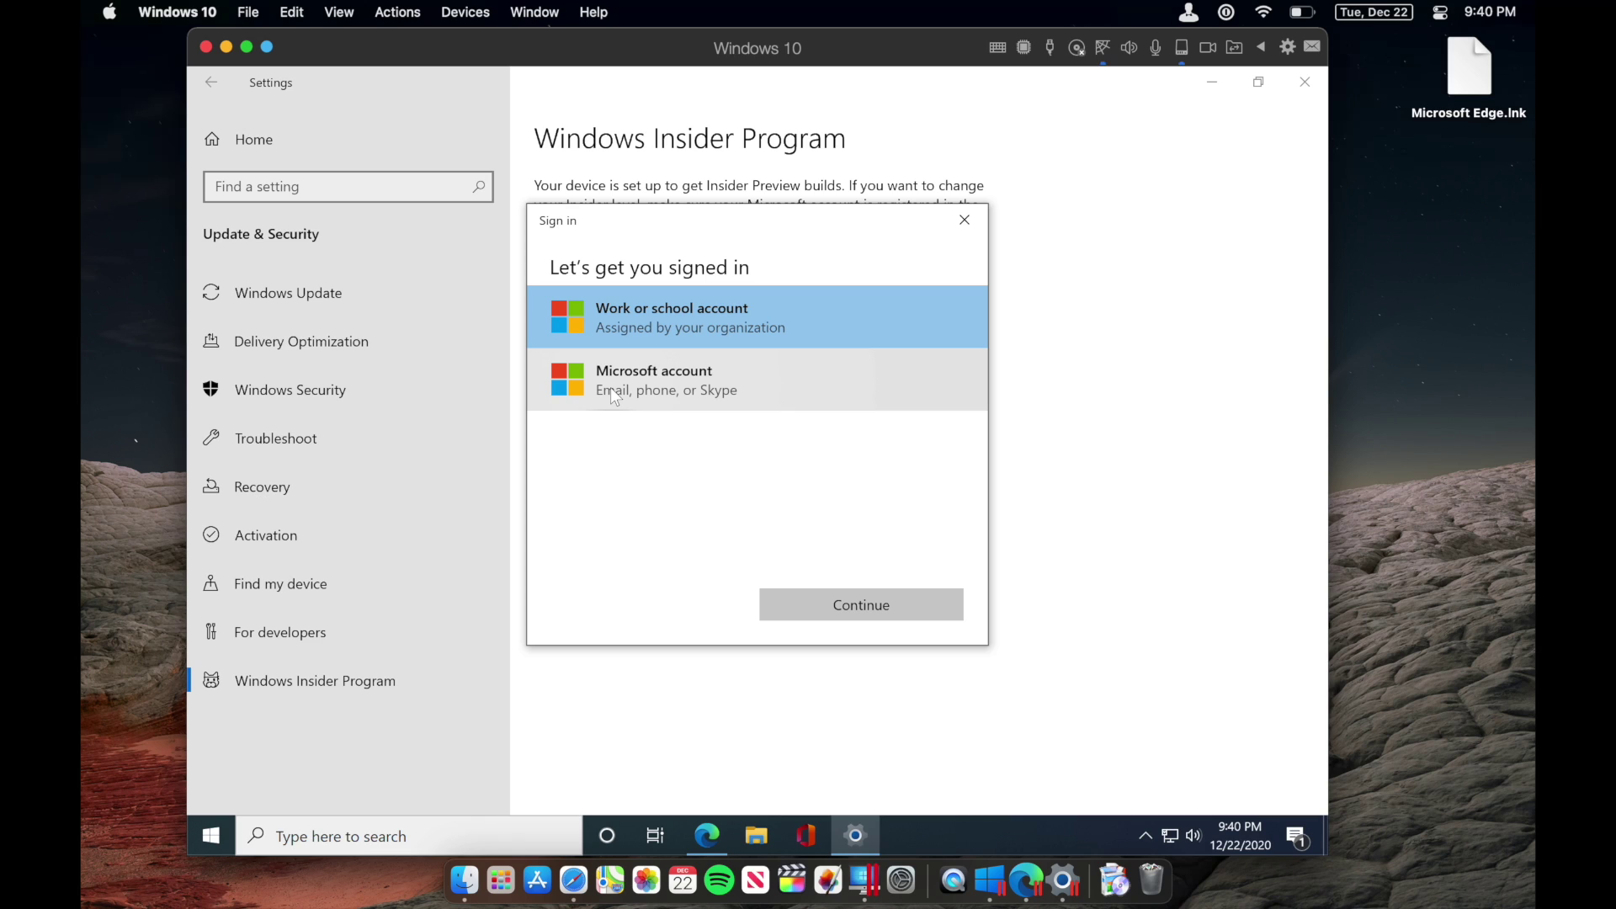
- Continue with the chosen account so the VM joins the Beta Channel
left_click(612, 385)
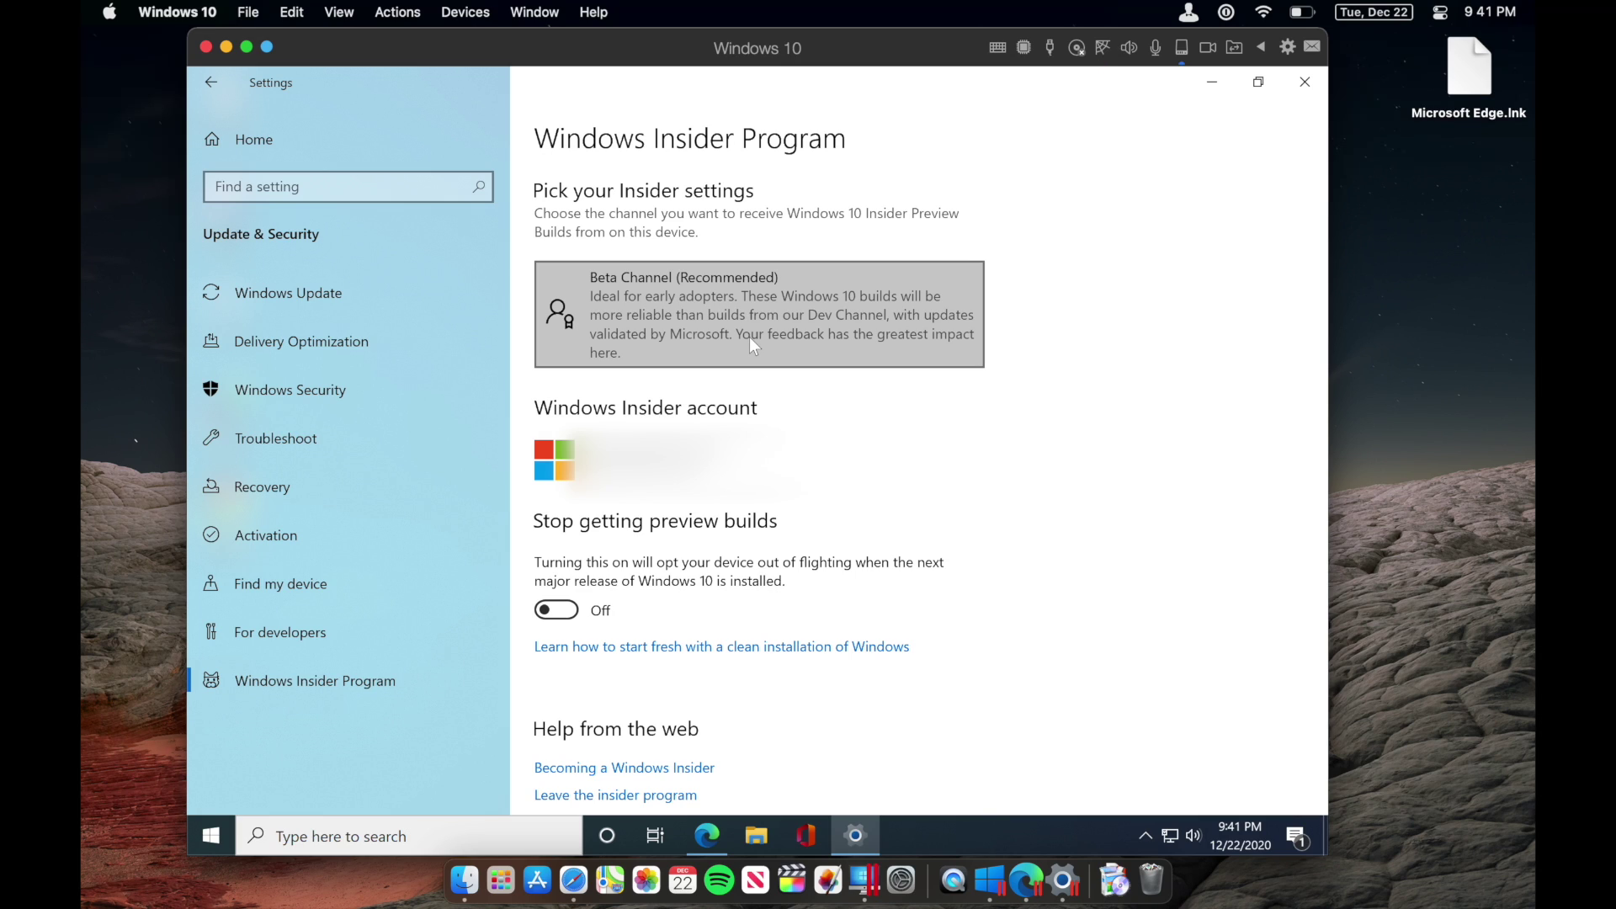
- Start downloading Windows updates, including cumulative update 20231.1005, then return to Control Center
left_click(358, 311)
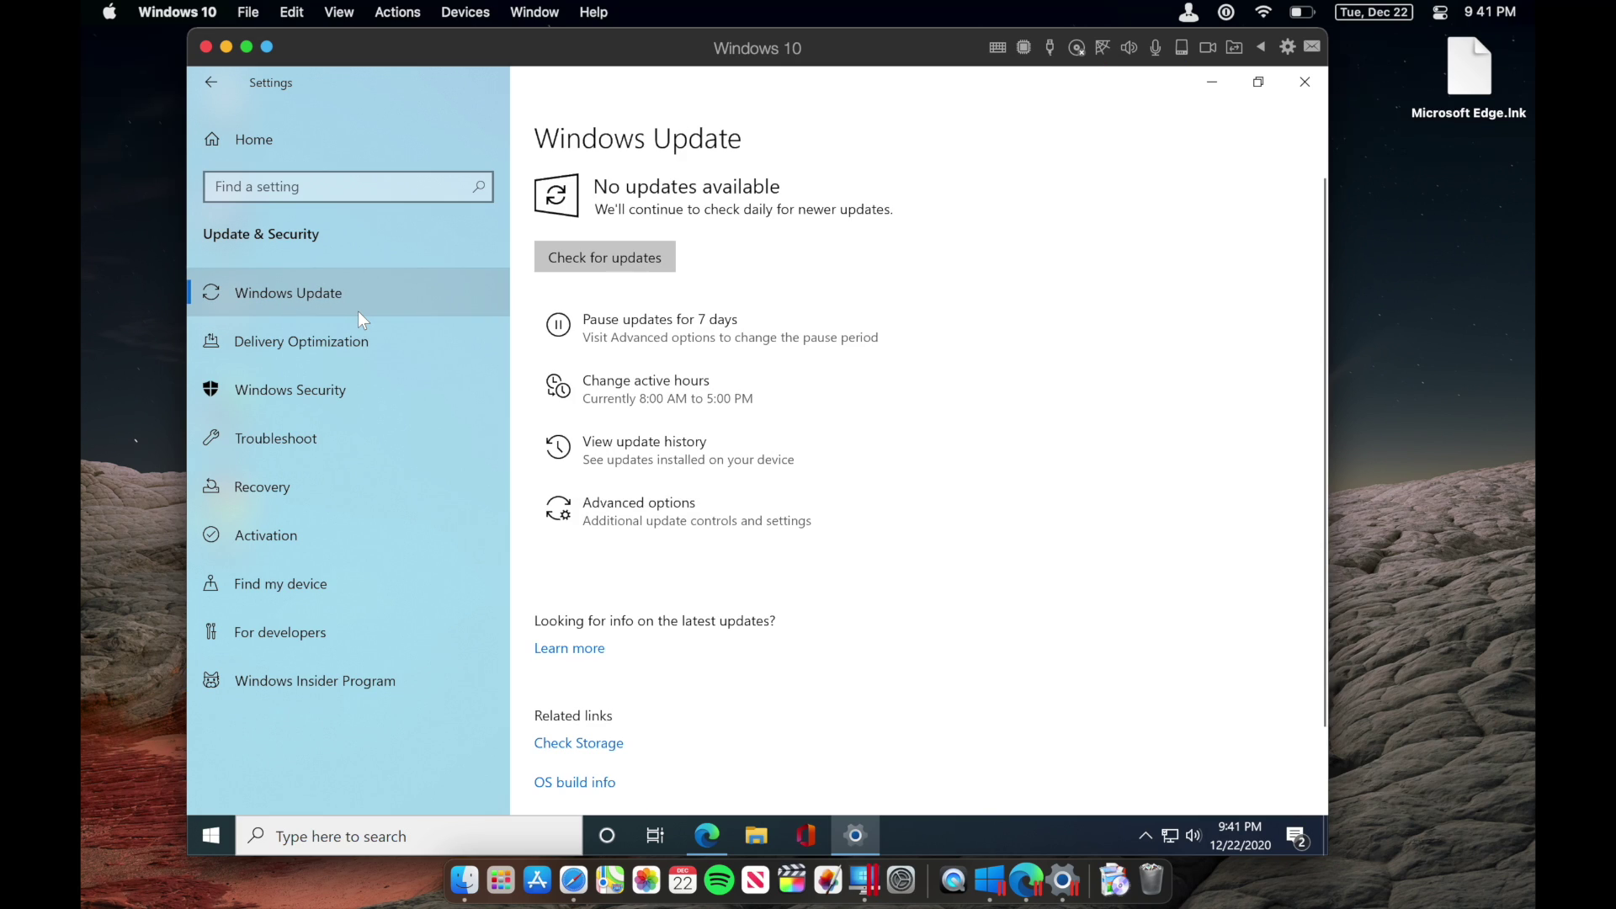
left_click(599, 255)
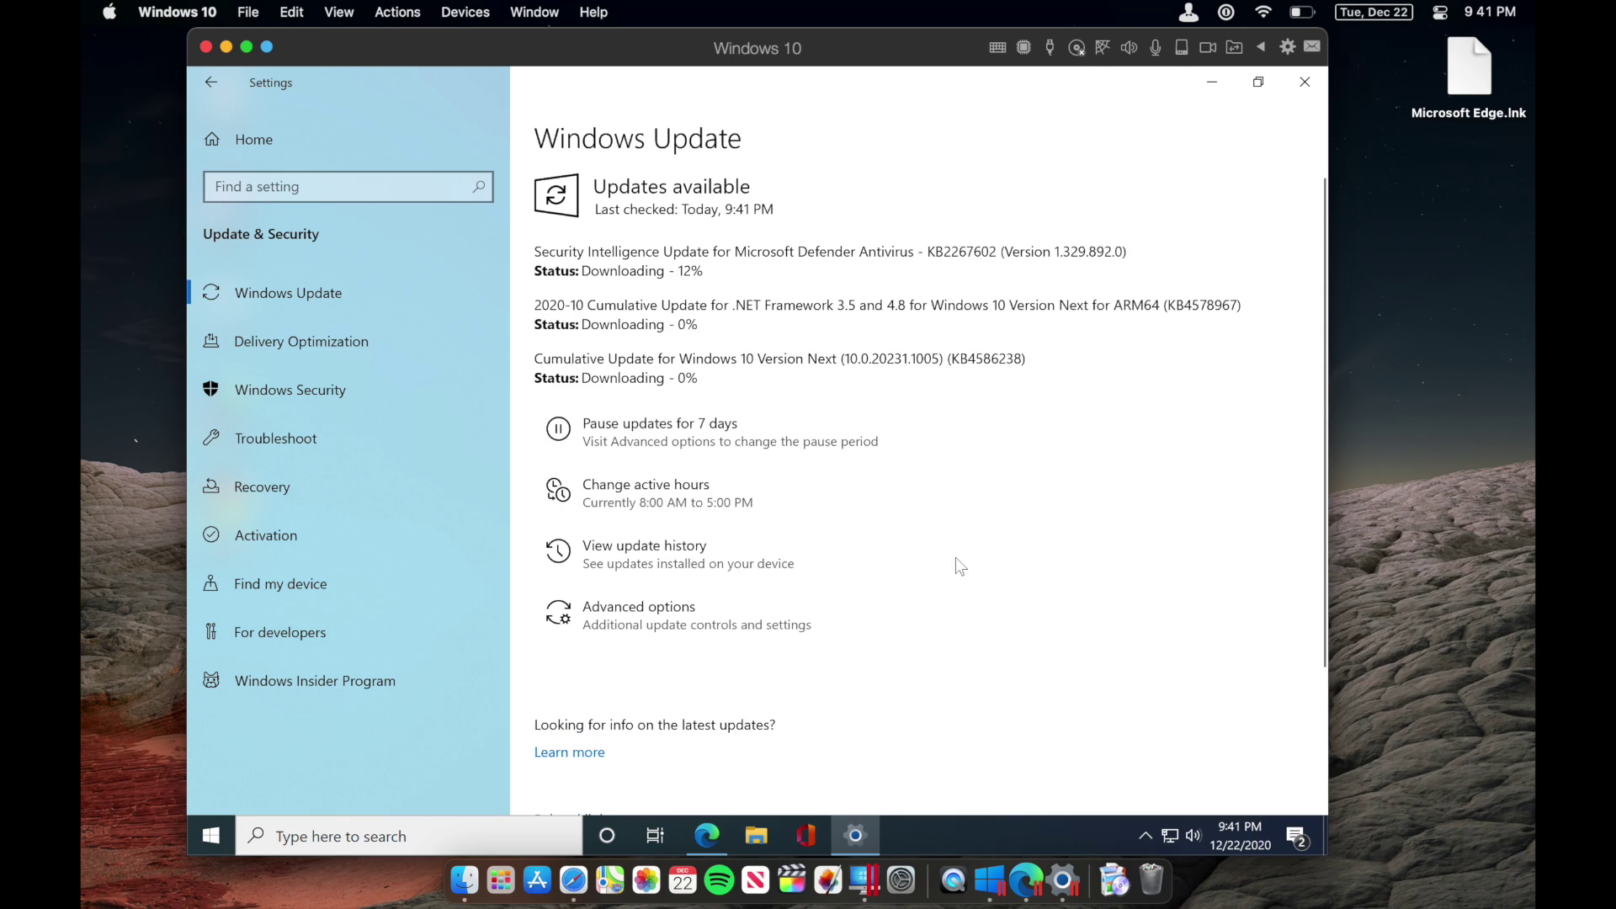
left_click(865, 880)
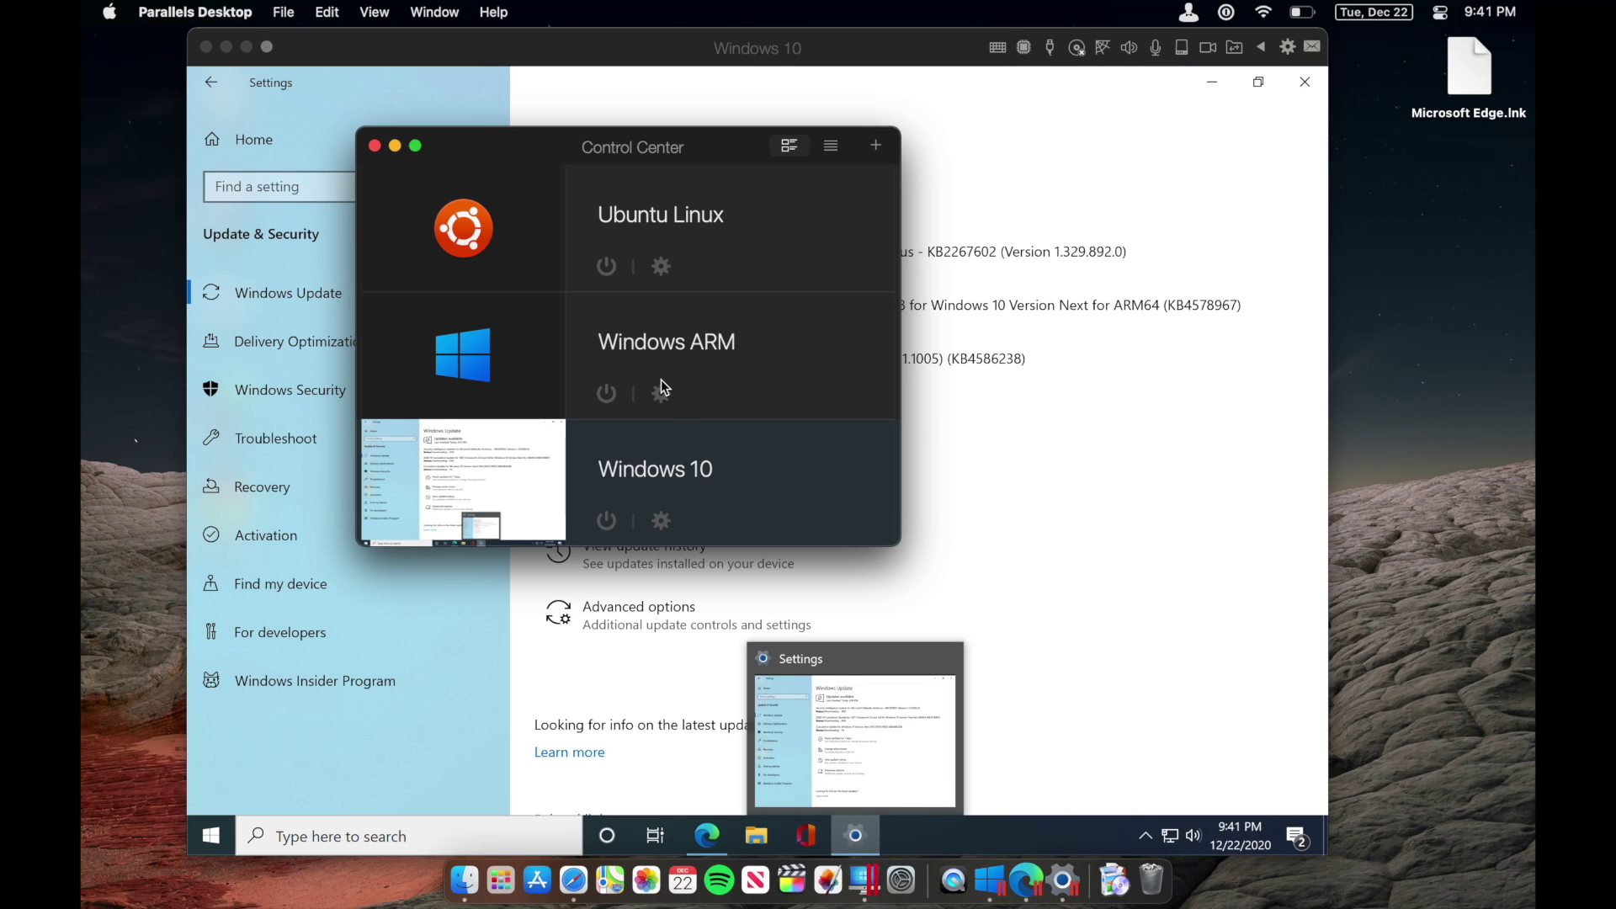
- Power on the Windows ARM VM until its build 20231 desktop loads
left_click(606, 394)
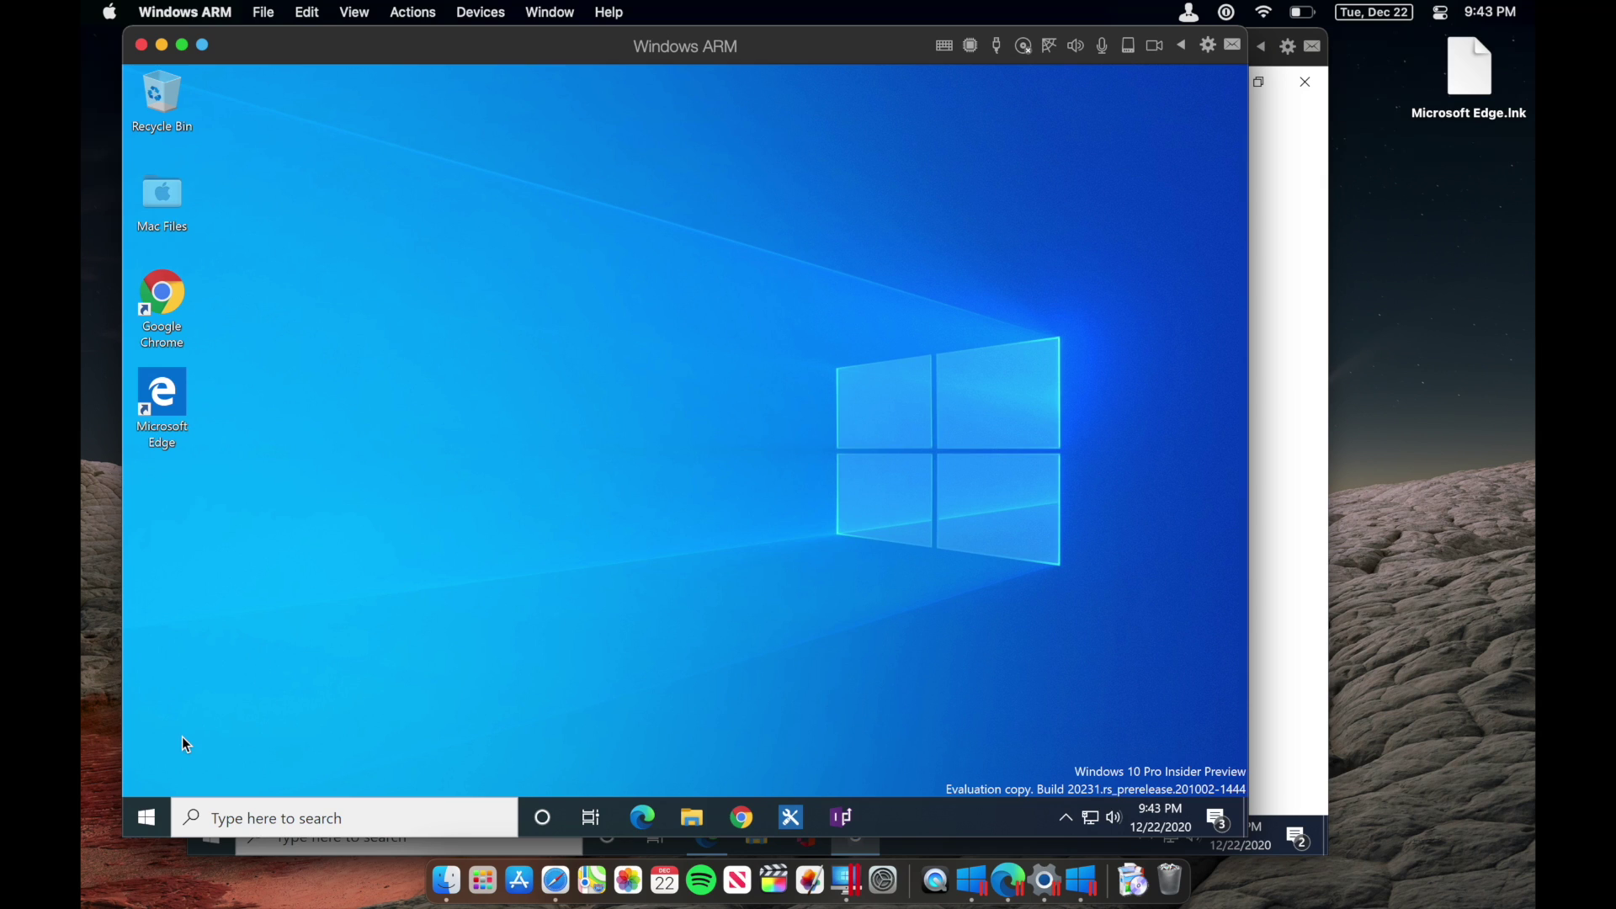
- Launch PowerPoint via search, open the Wallpaper Presentation from Recent, then close PowerPoint
key("super+space")
type("power")
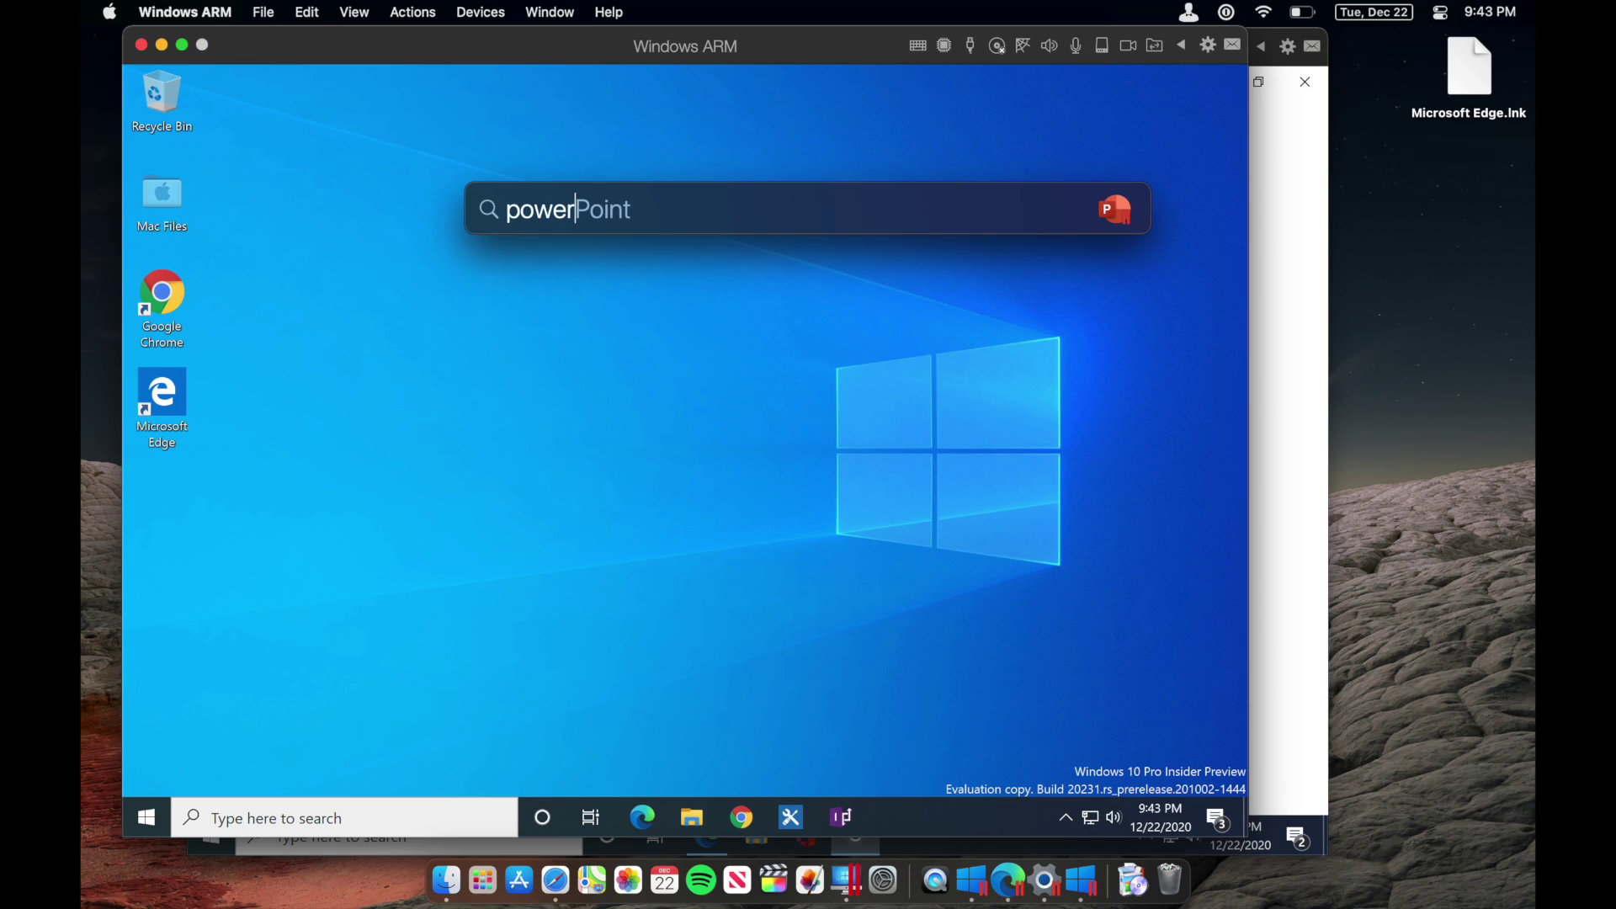
key("Return")
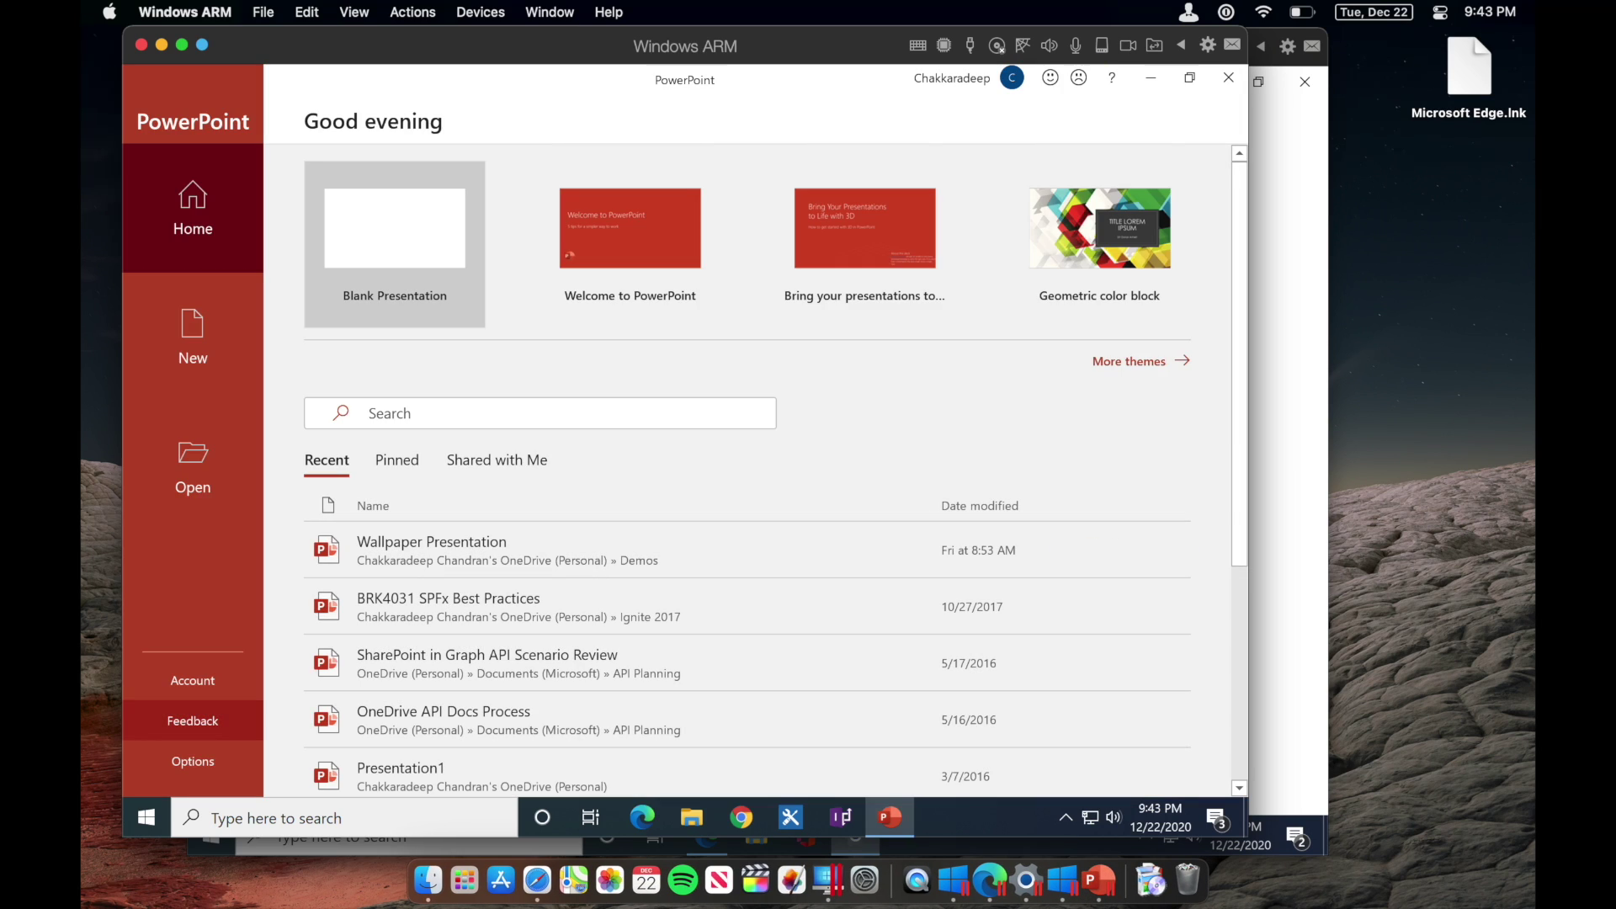
left_click(407, 547)
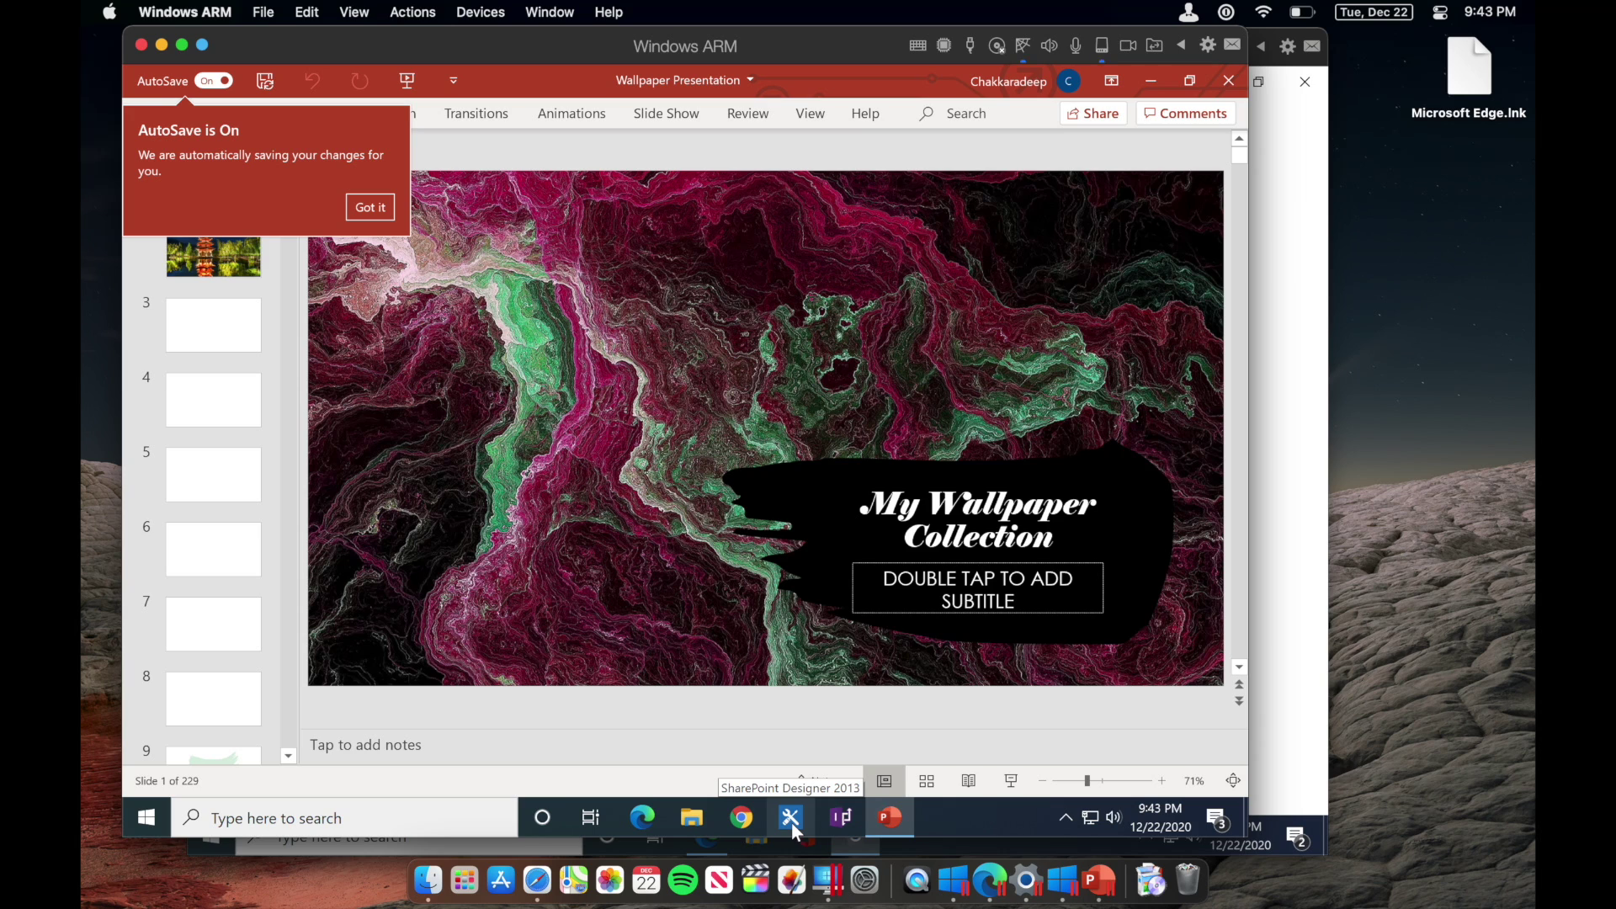
left_click(1229, 81)
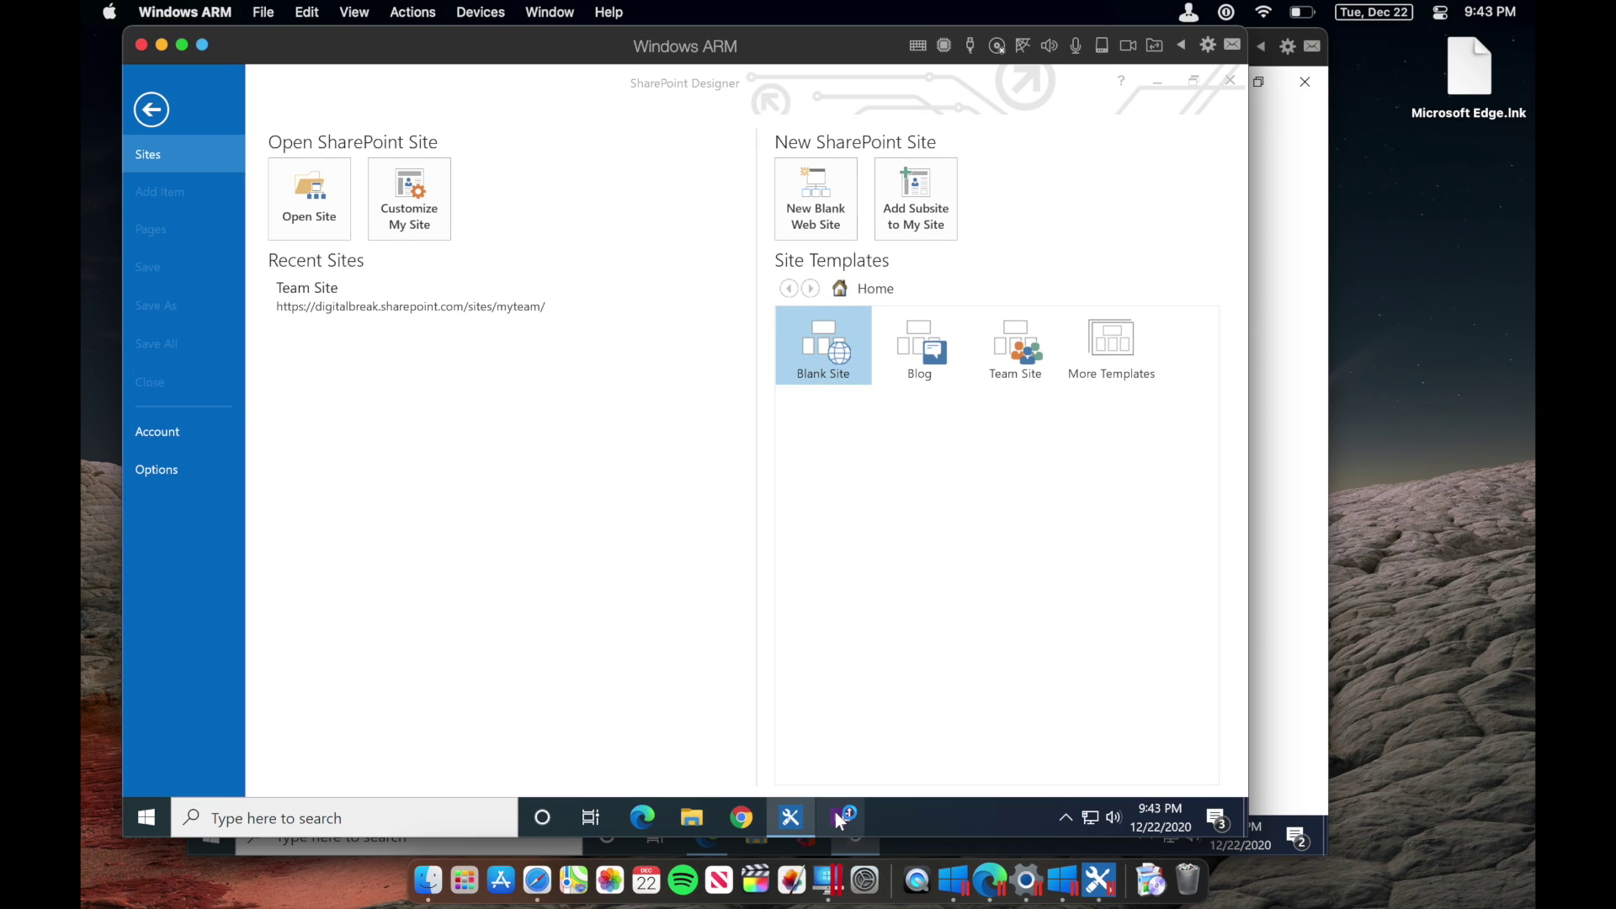
- Open the recent Team Site in SharePoint Designer, then close SharePoint Designer and InfoPath Designer
left_click(838, 817)
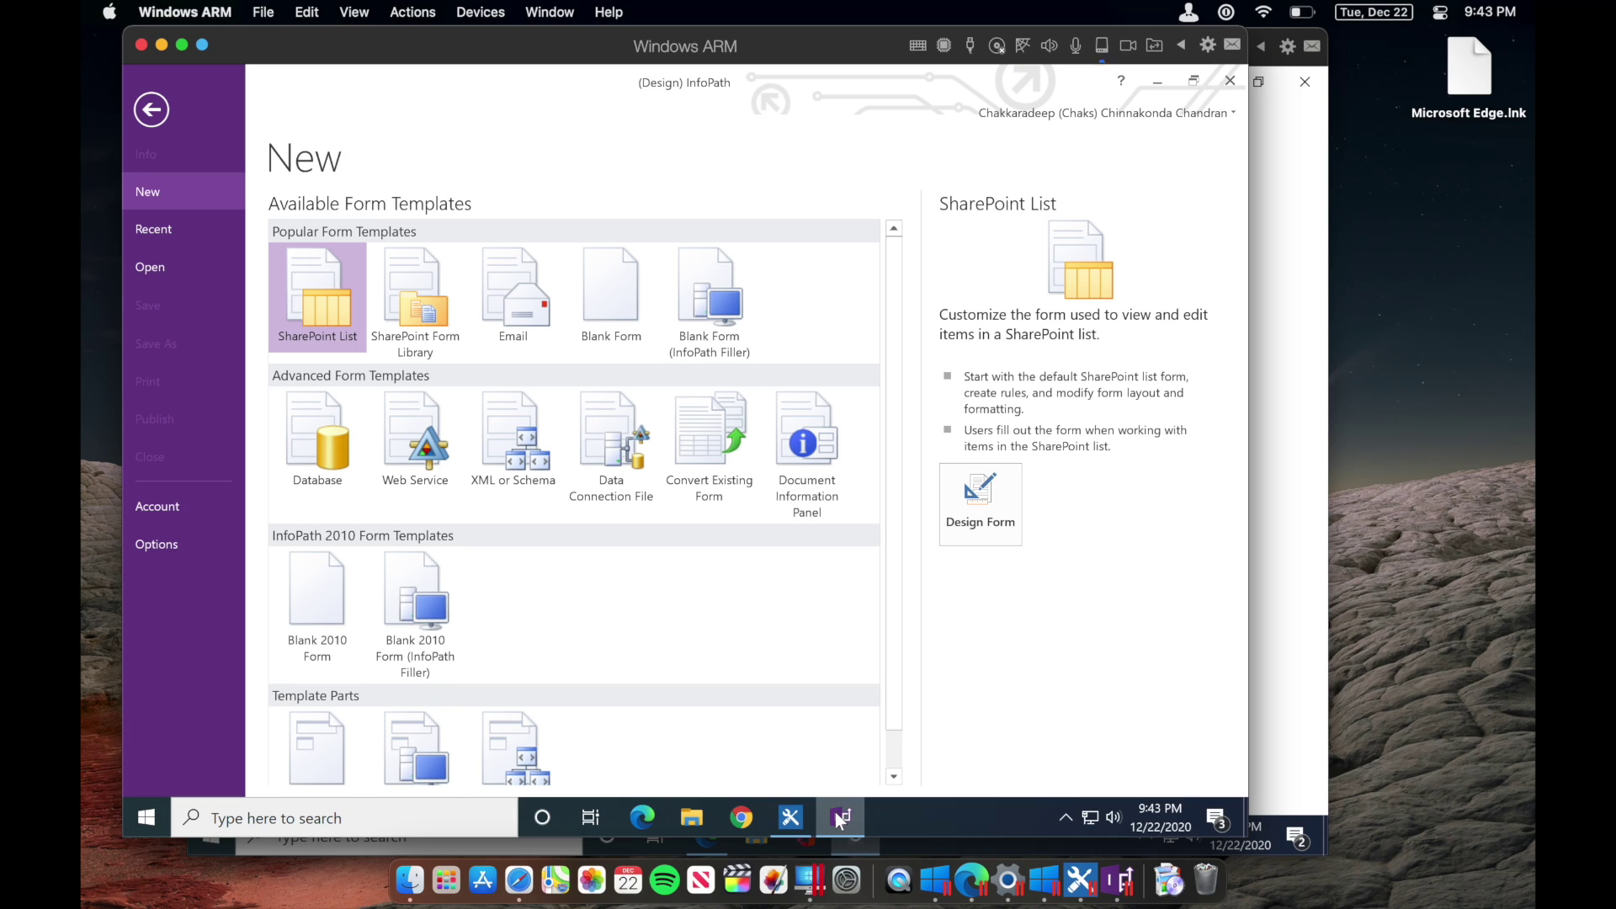
left_click(801, 820)
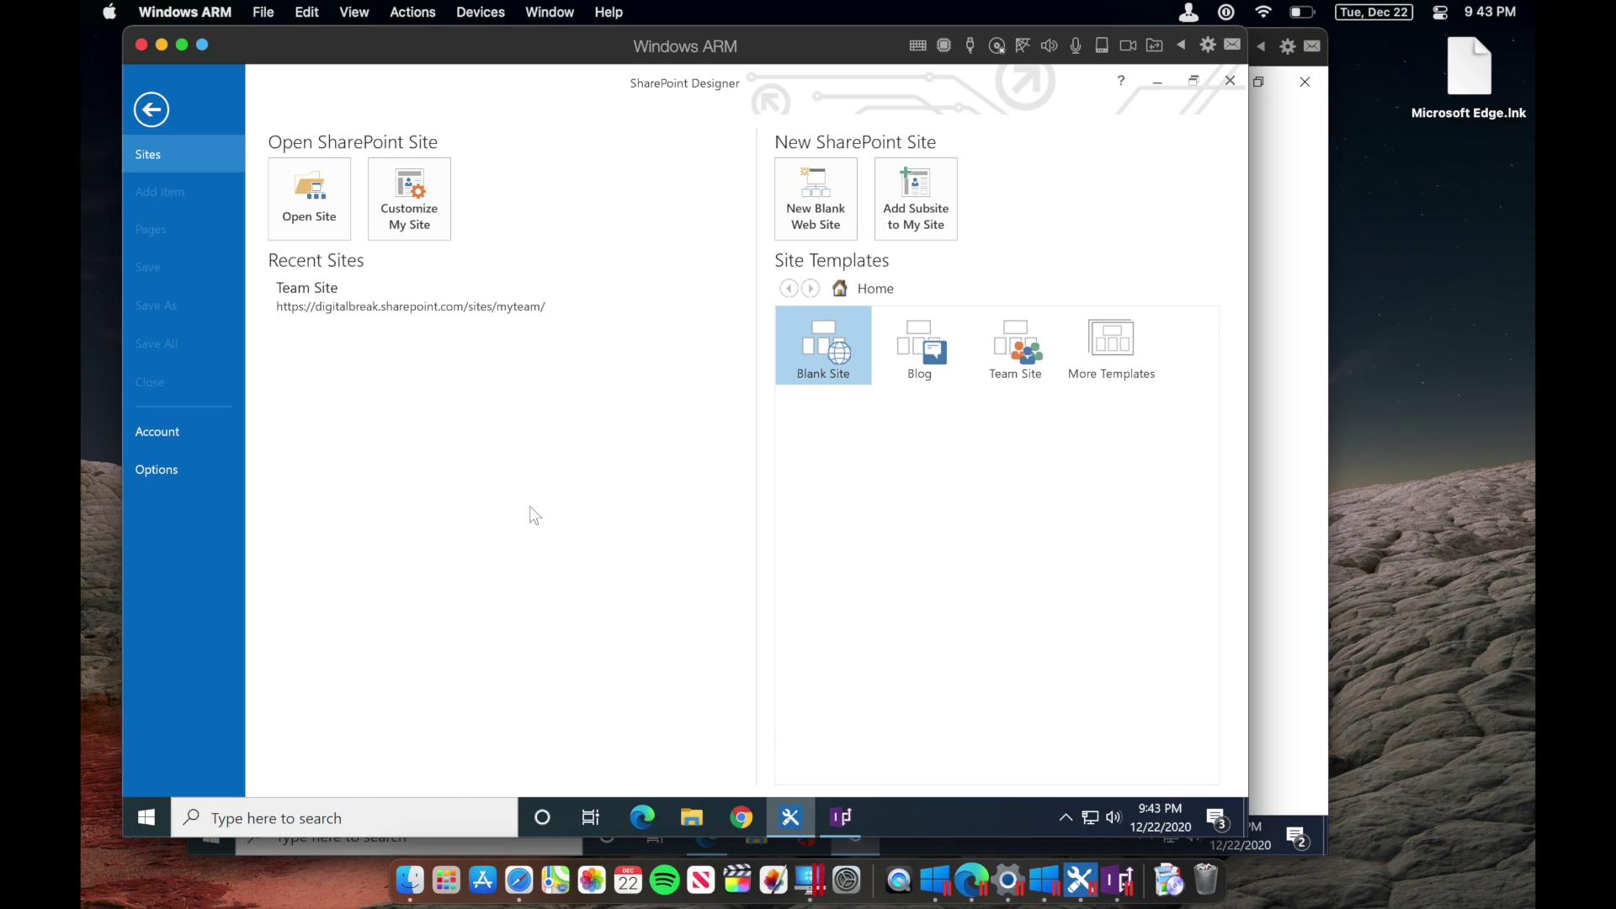
left_click(371, 299)
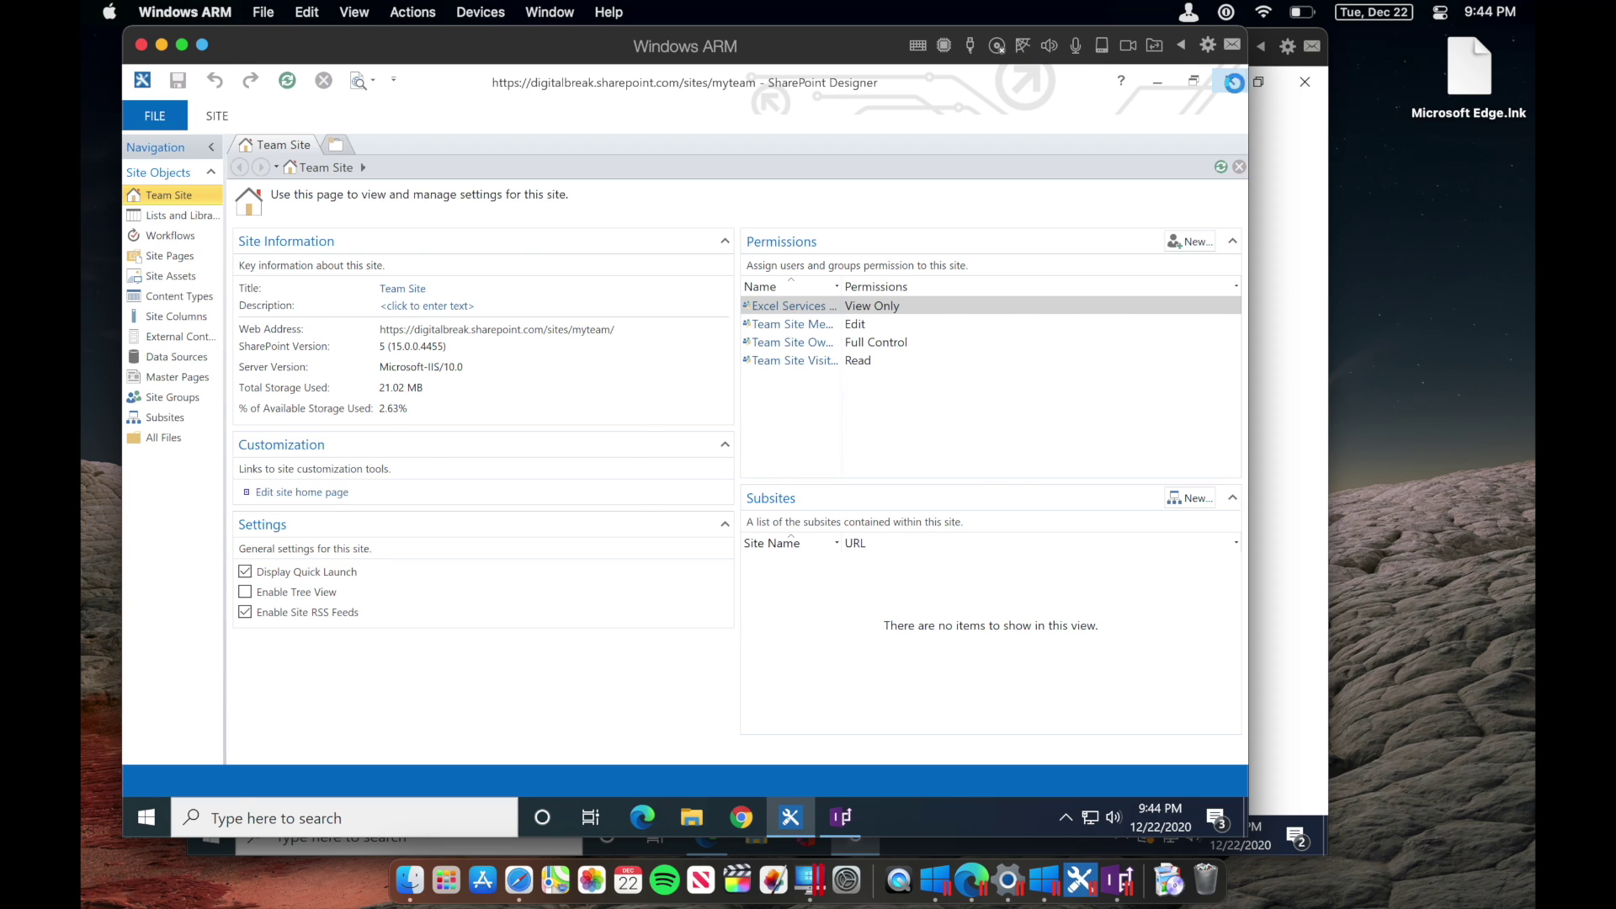
left_click(1229, 81)
left_click(1230, 81)
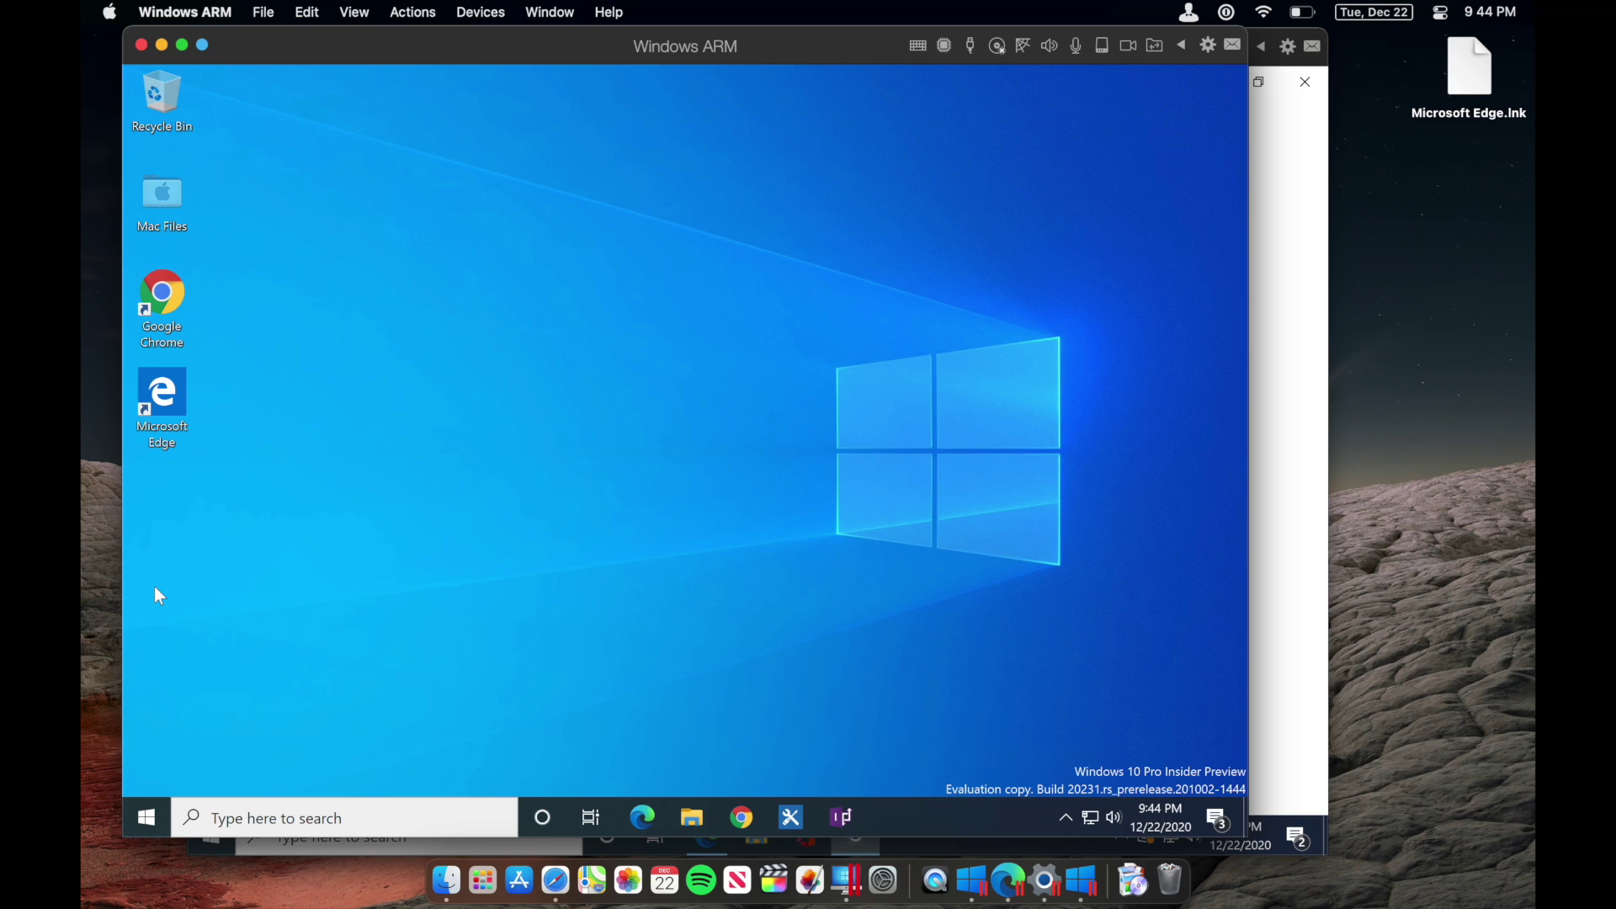
- Toggle the Windows Start menu a few times, then bring up Parallels Control Center
left_click(146, 818)
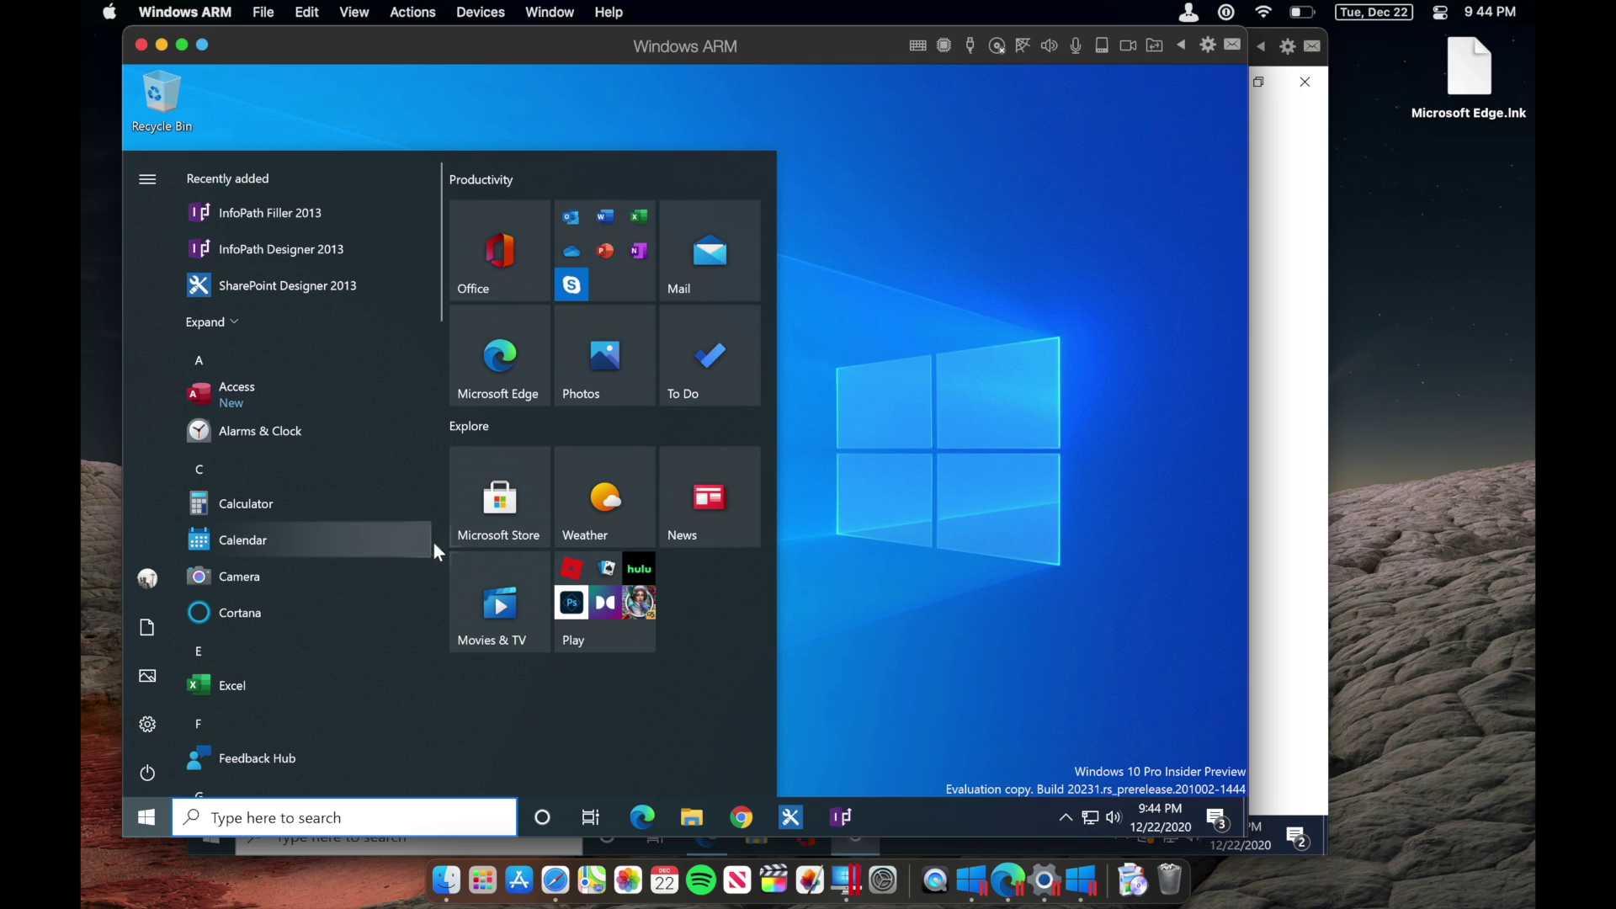
left_click(468, 530)
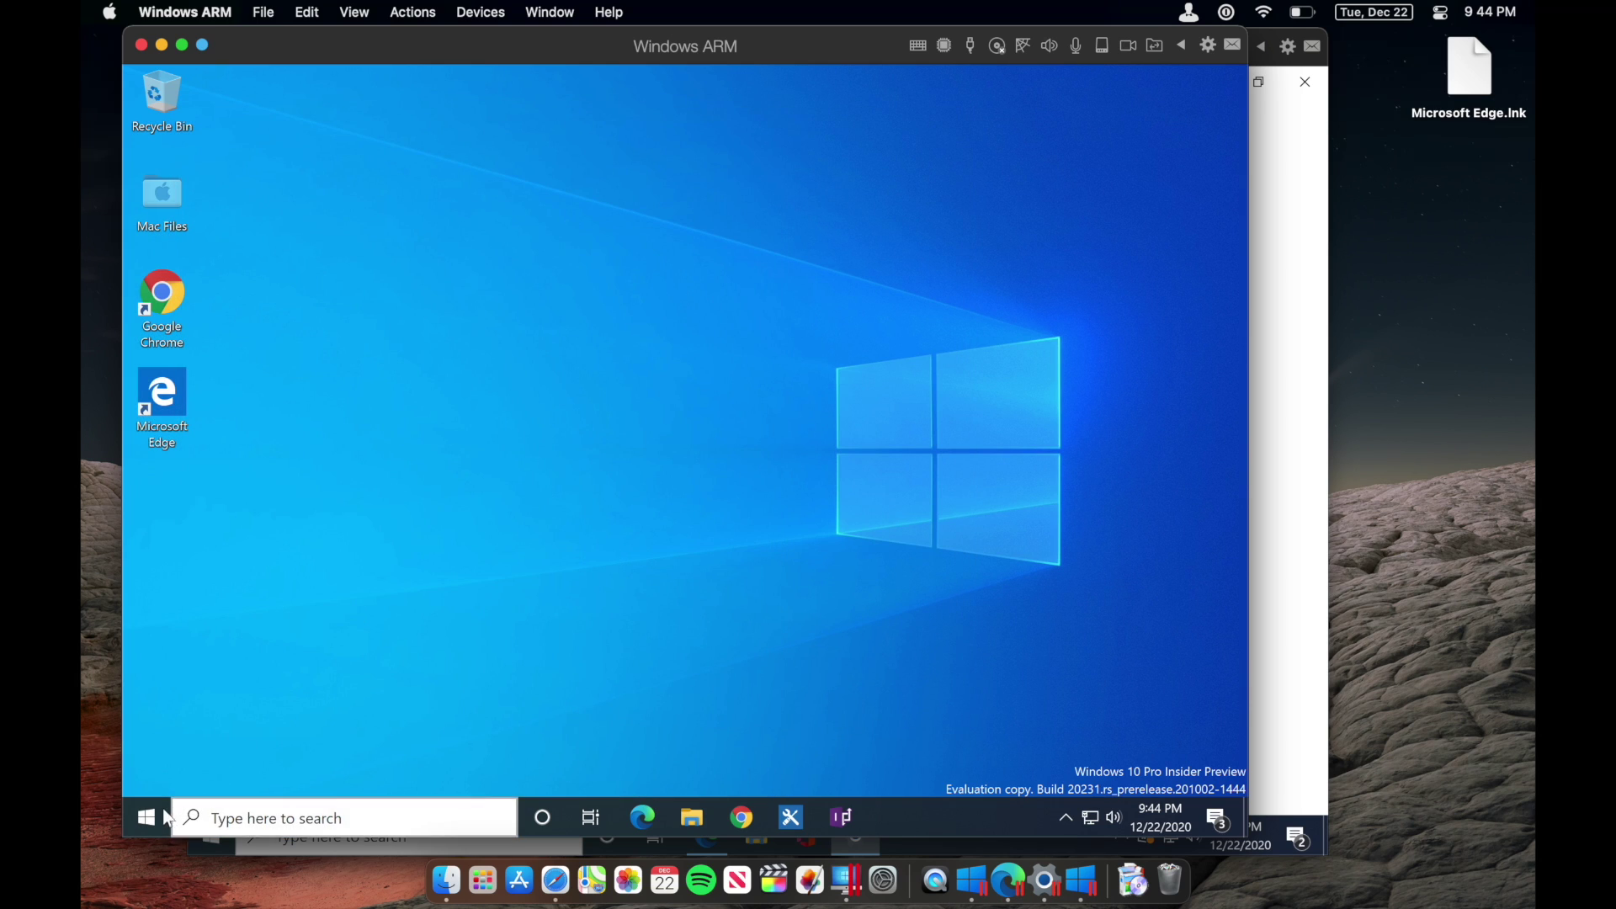
key("super")
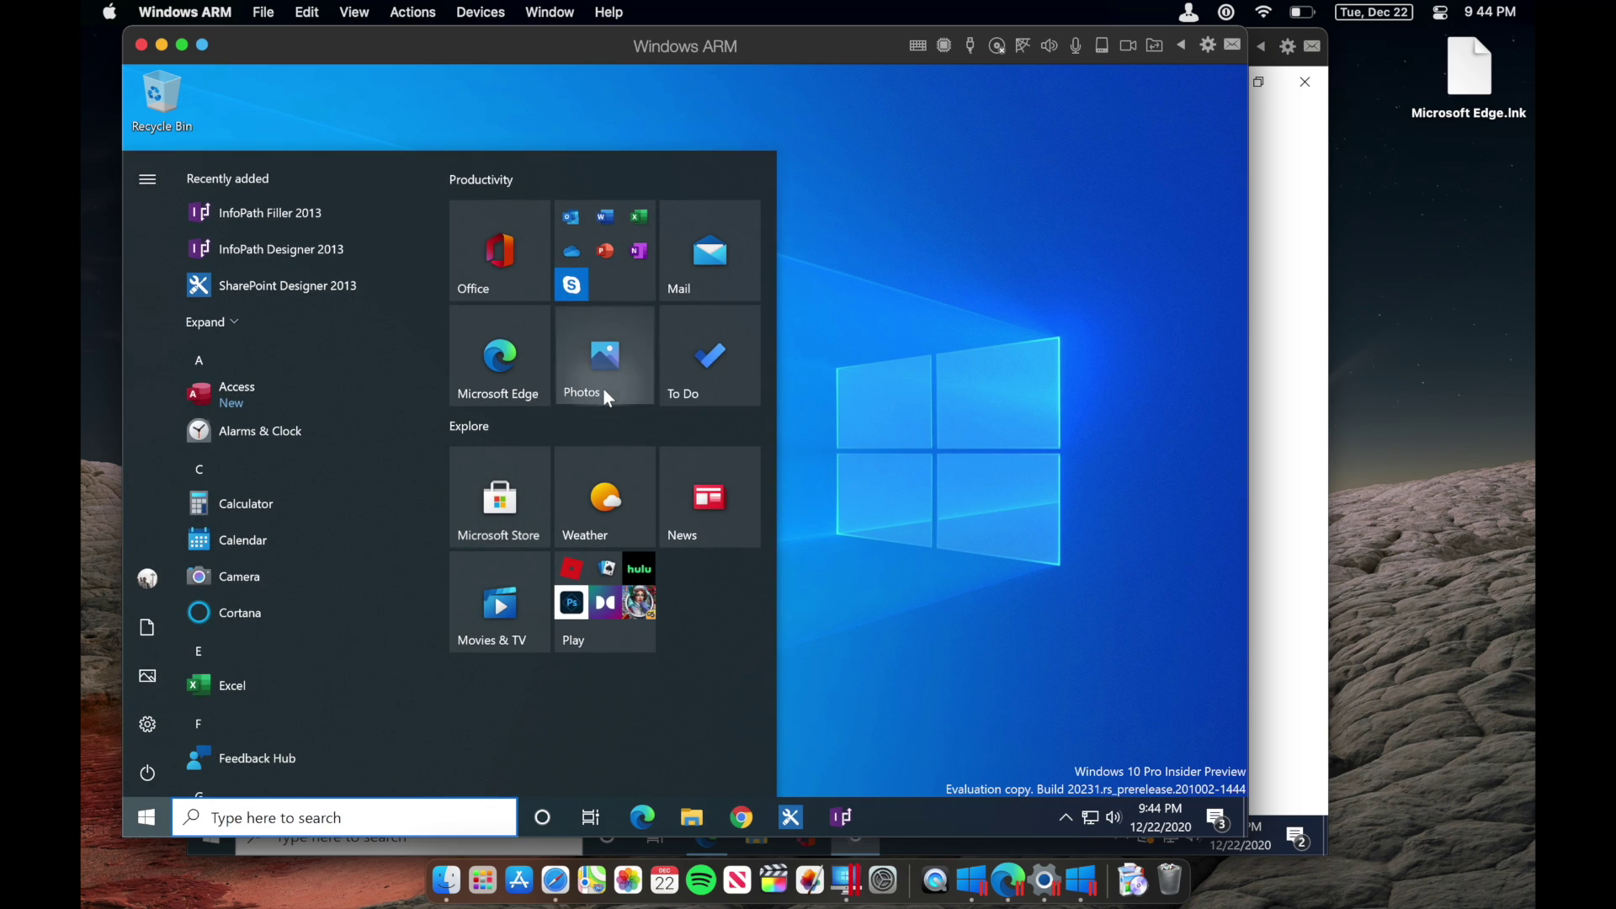
left_click(603, 389)
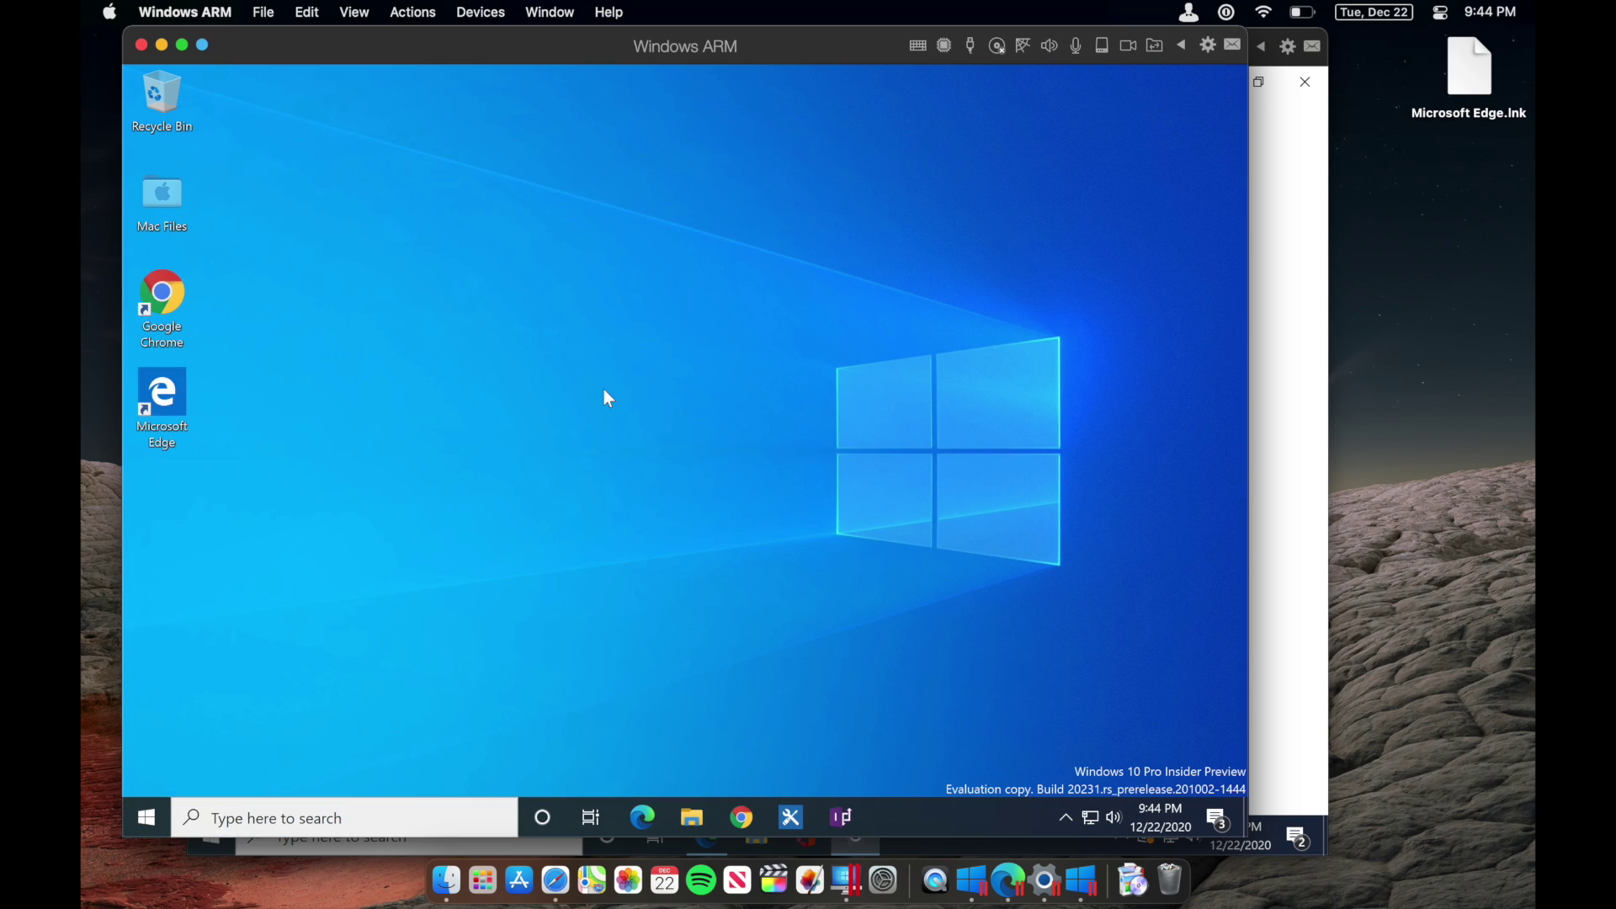
left_click(155, 811)
left_click(709, 266)
left_click(143, 816)
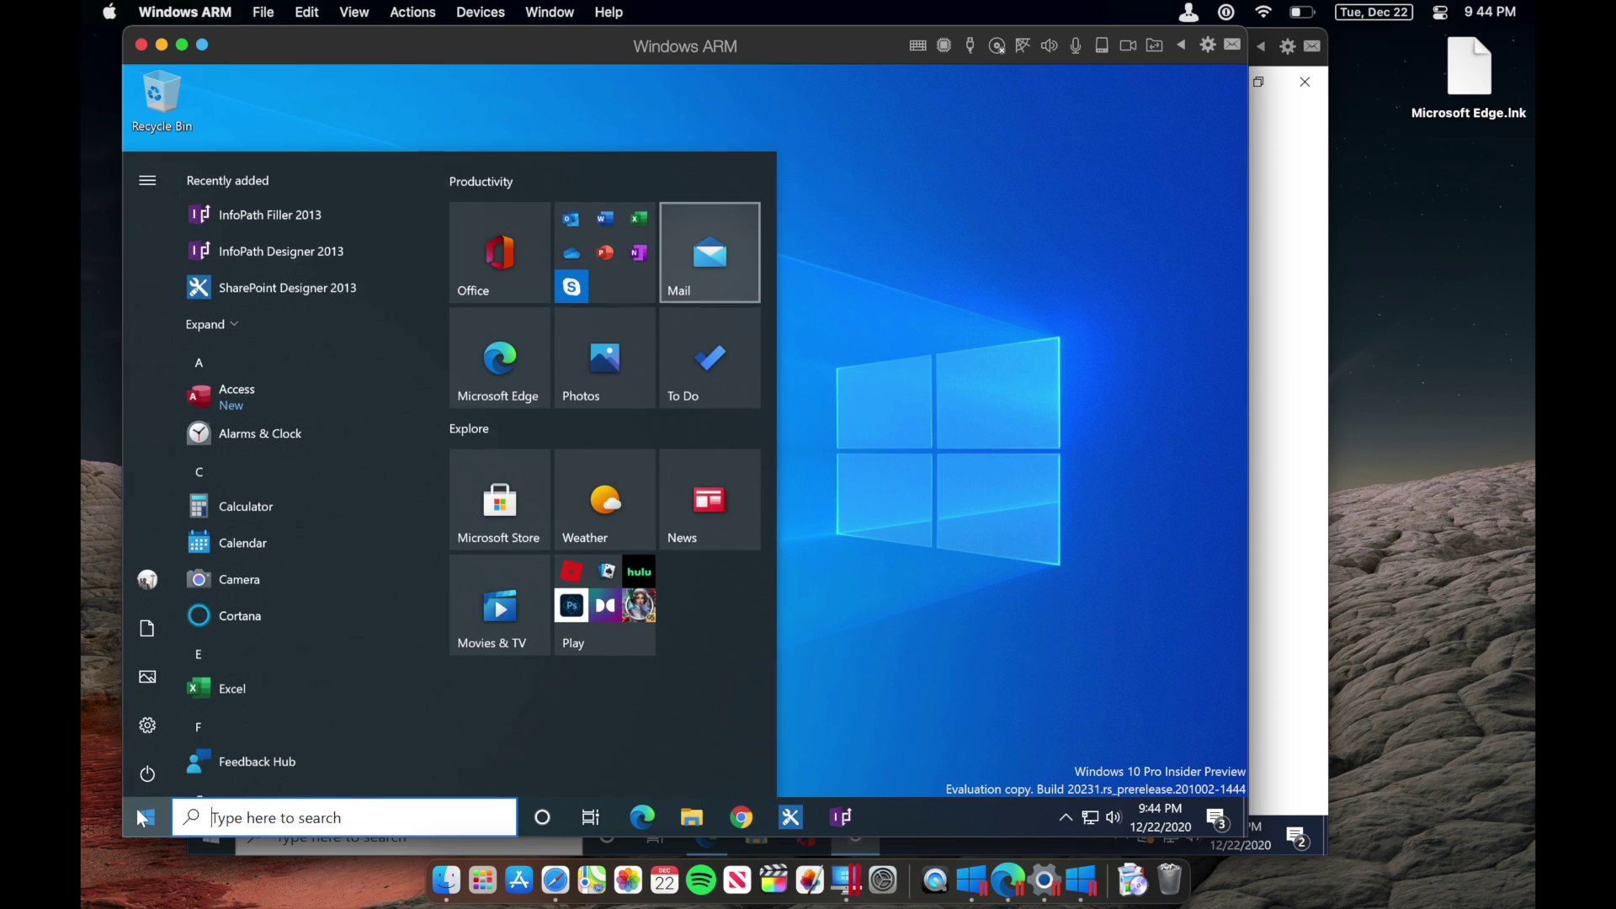
left_click(932, 466)
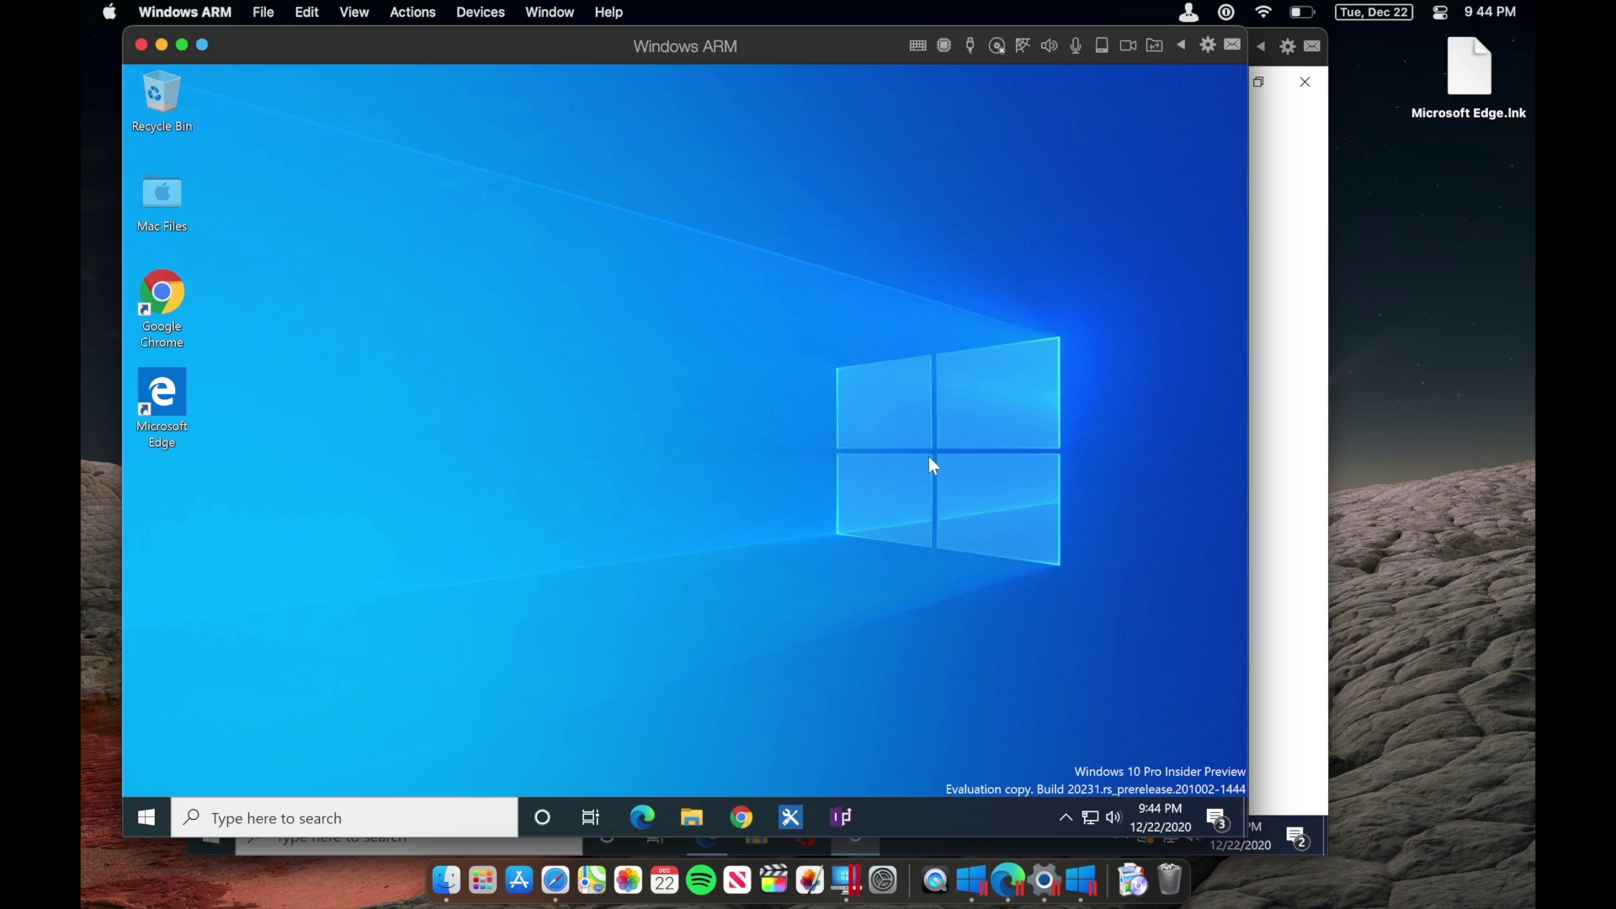
key("super+alt+l")
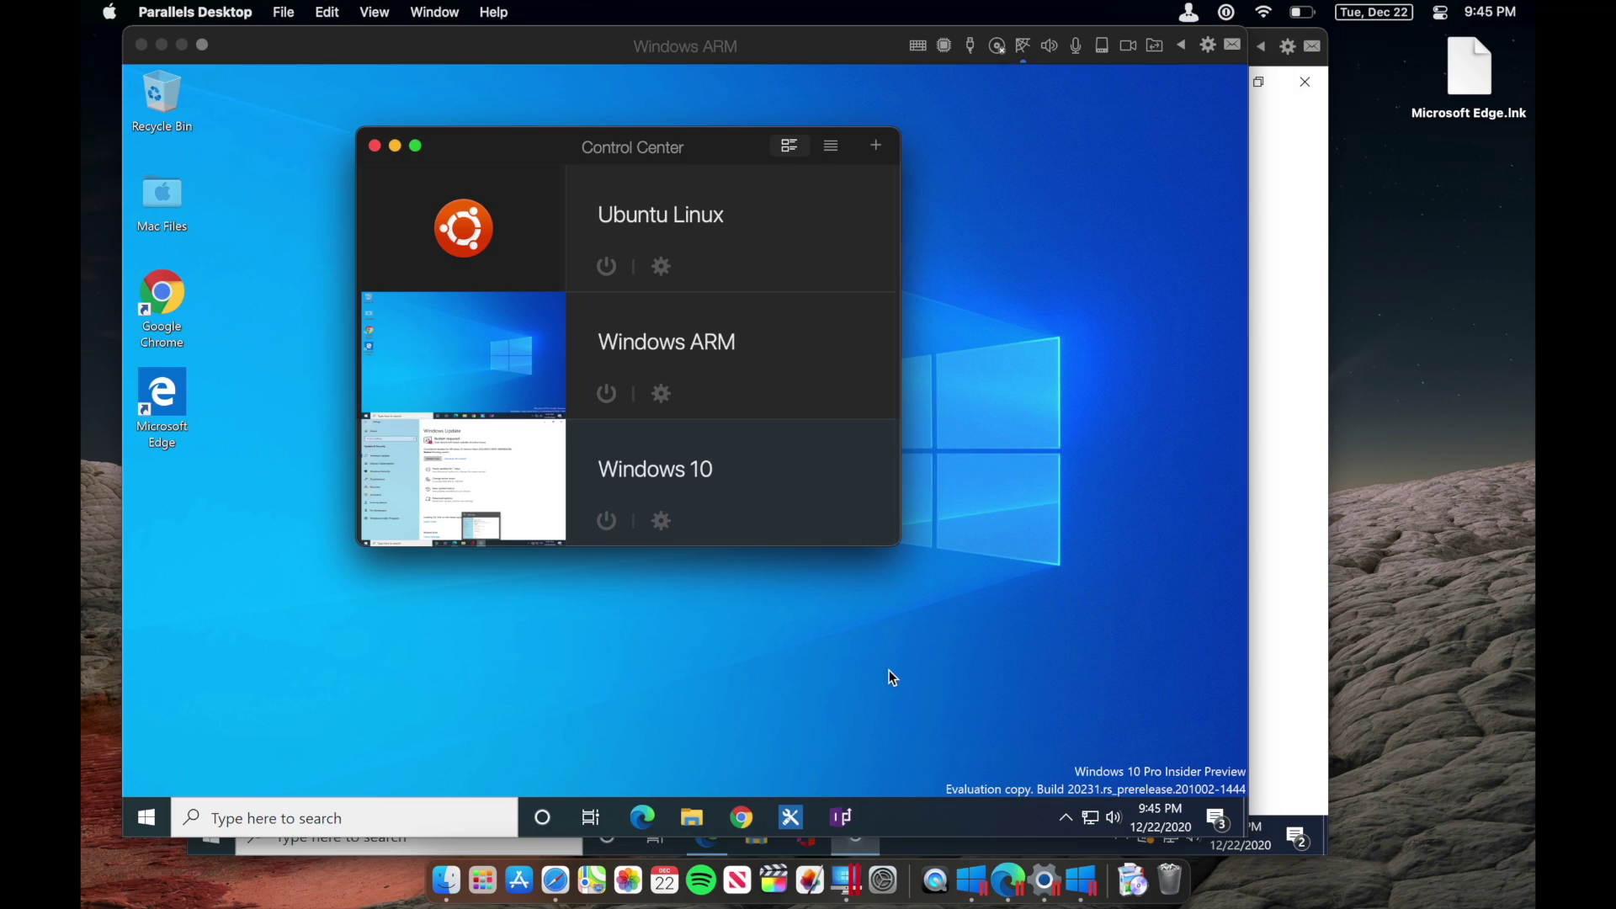
- Power on the Ubuntu Linux VM so it boots to kernel startup messages
left_click(611, 264)
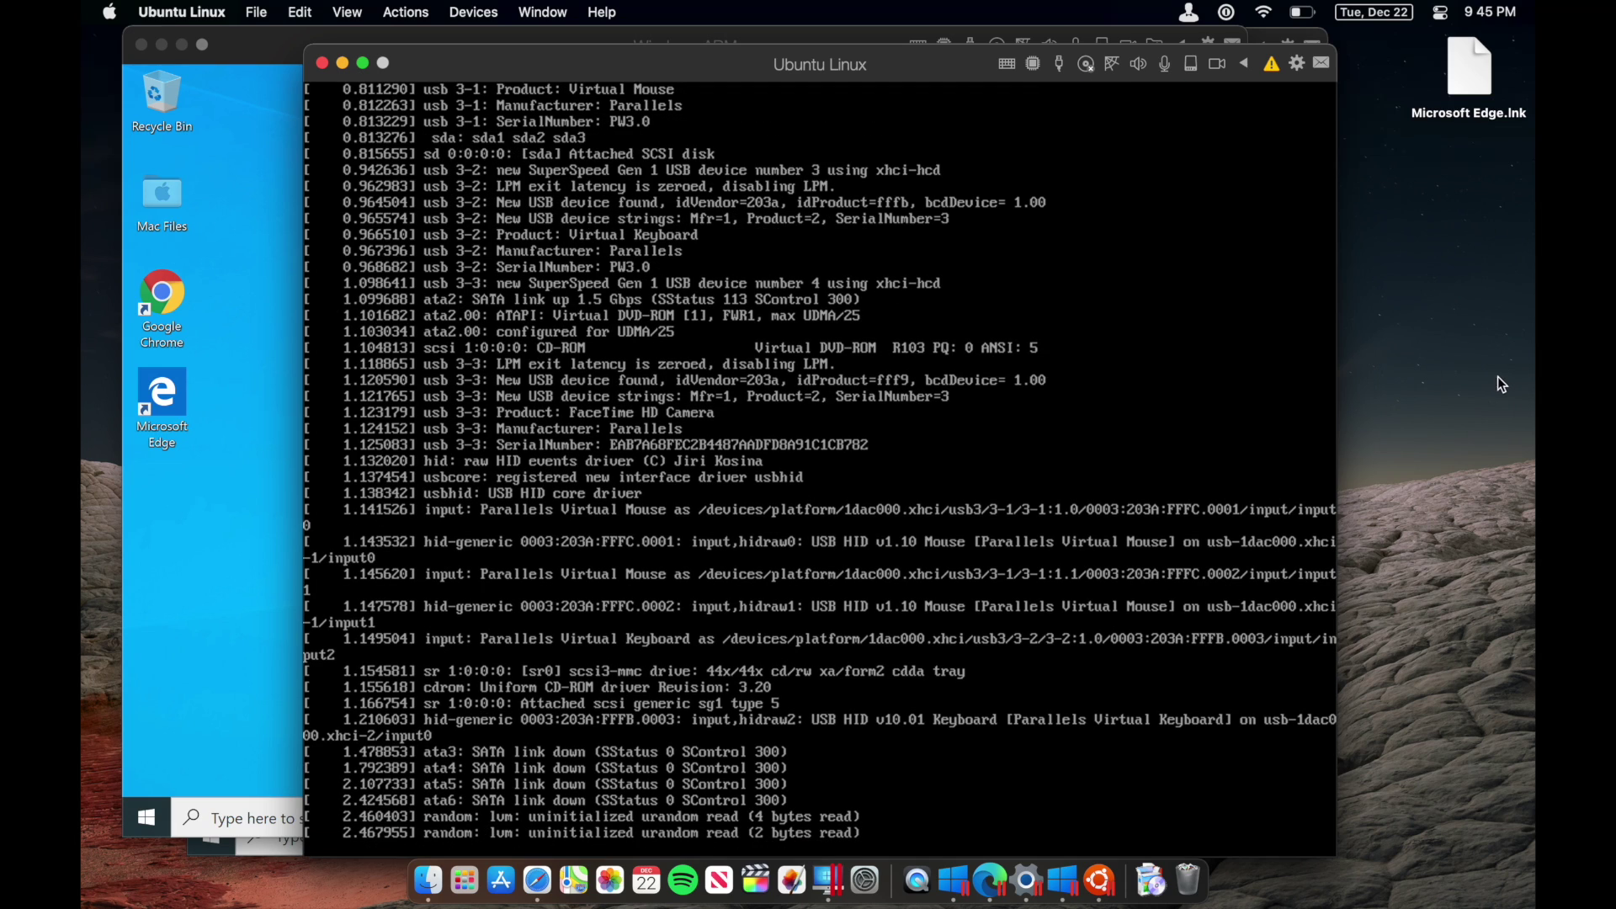
left_click(1499, 376)
- Launch Activity Monitor from the Mac's search
key("super+space")
type("p")
key("BackSpace")
type("acti")
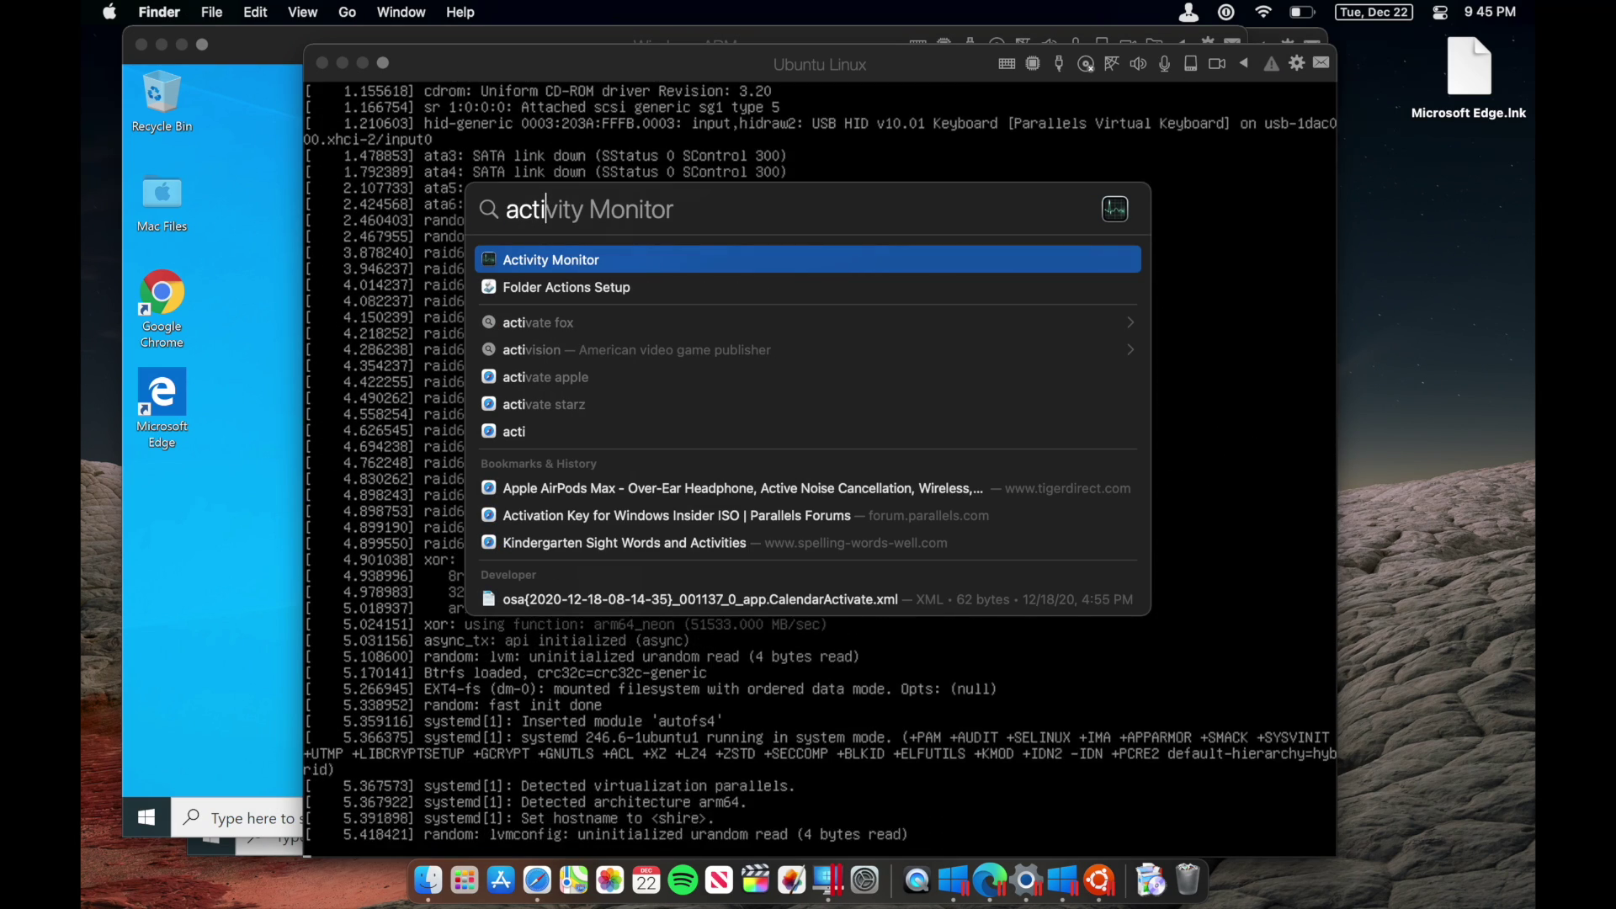
key("Return")
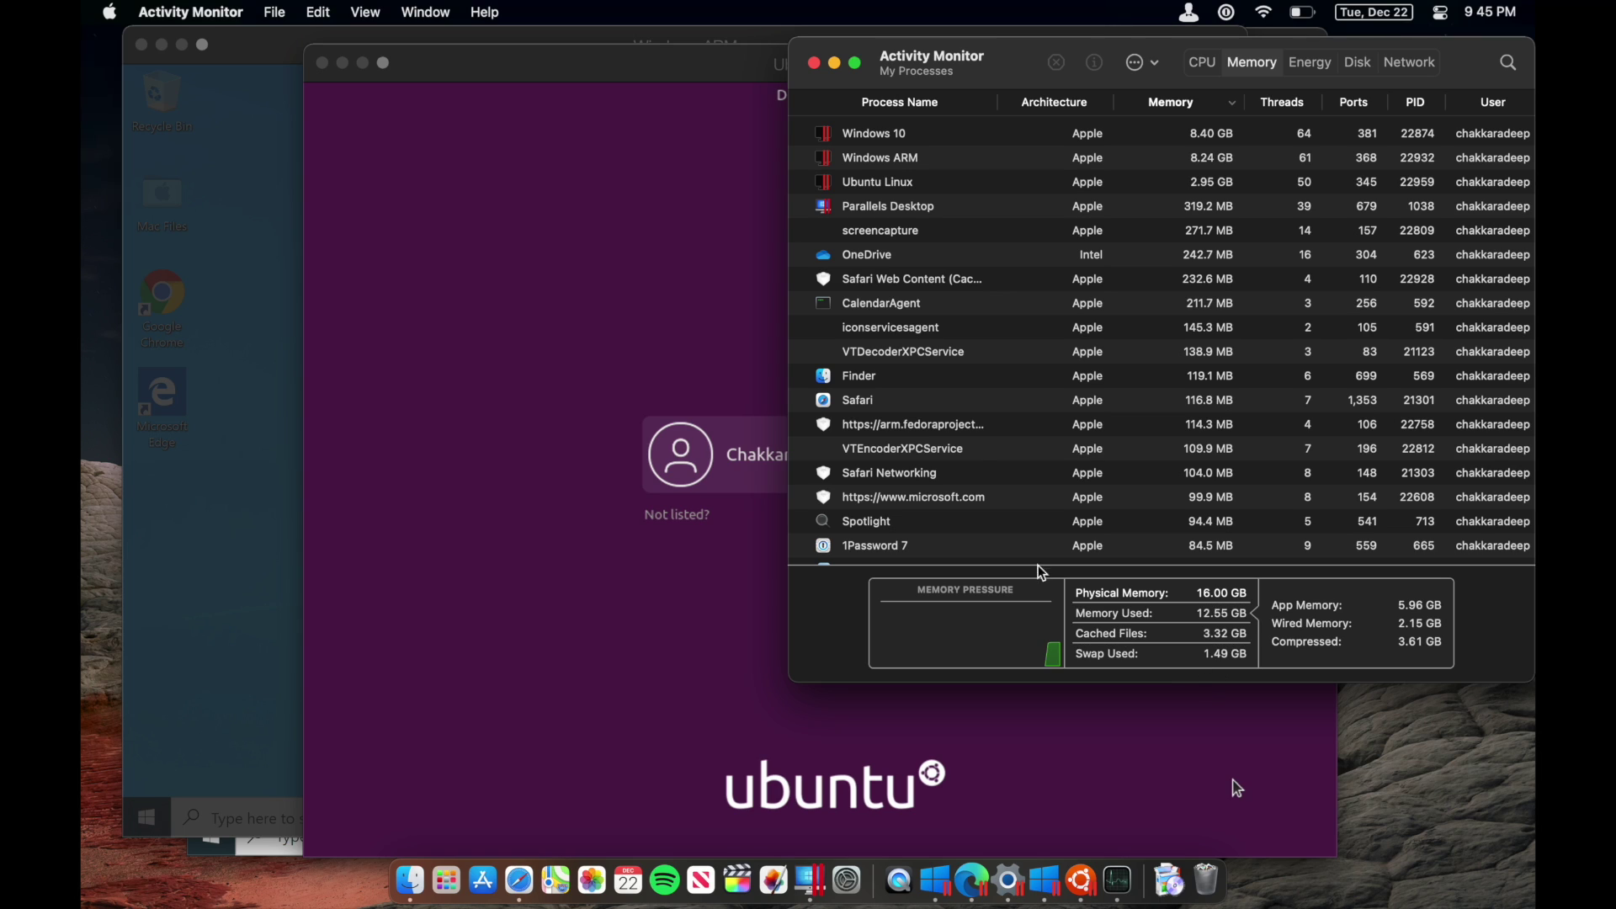
- Compare memory of the Windows 10, Windows ARM and Ubuntu Linux processes, then return to Ubuntu
left_click(918, 142)
left_click(925, 160)
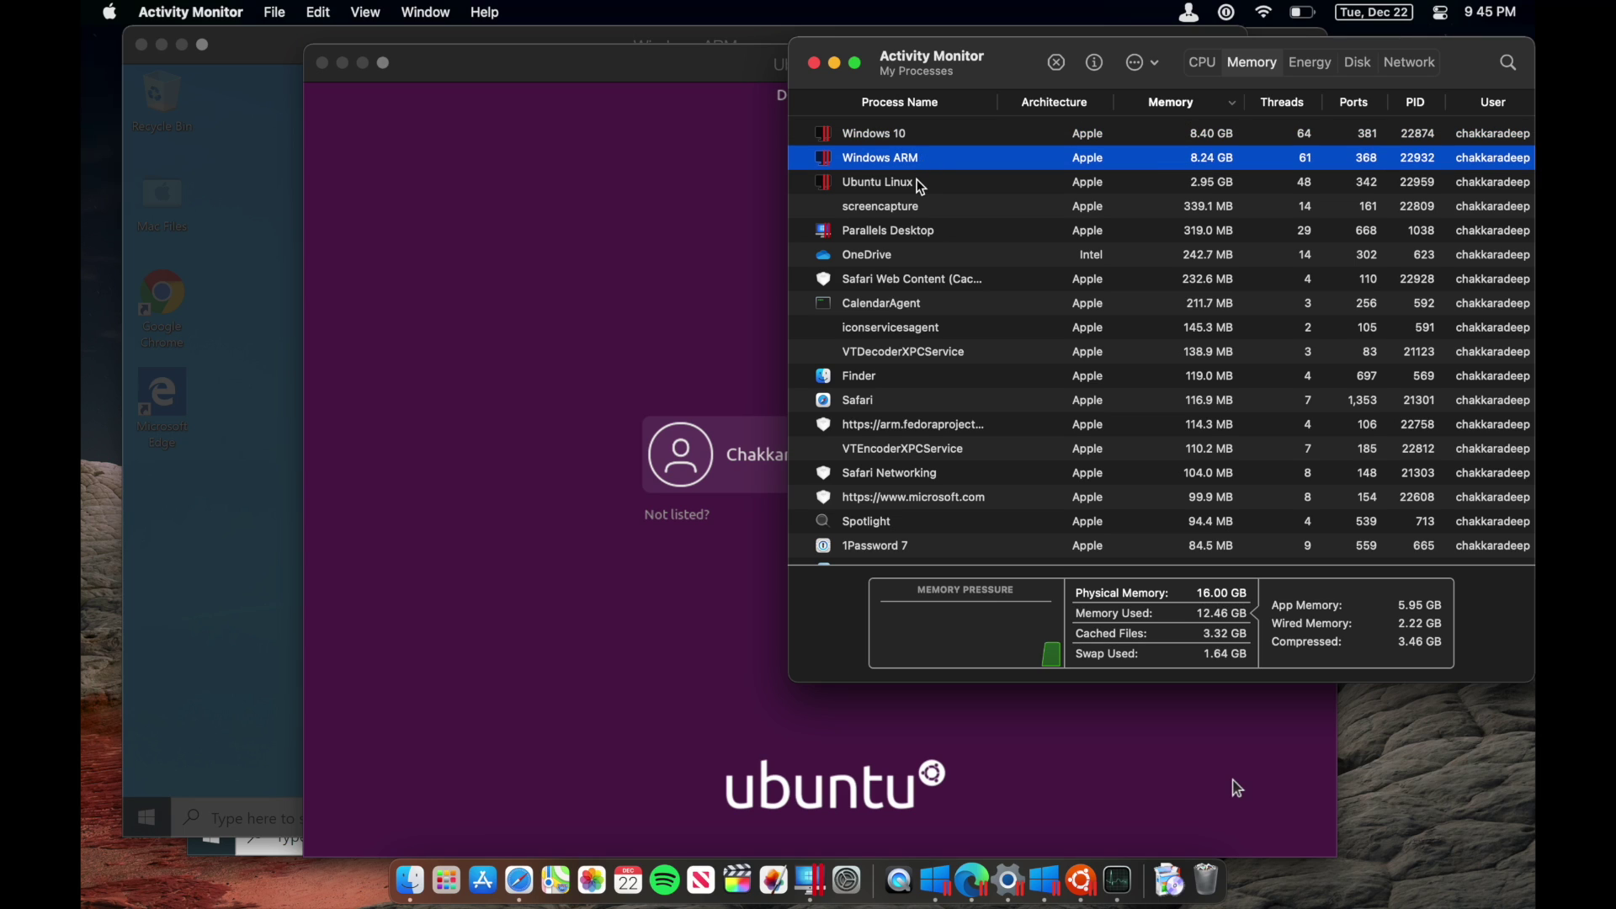
left_click(920, 184)
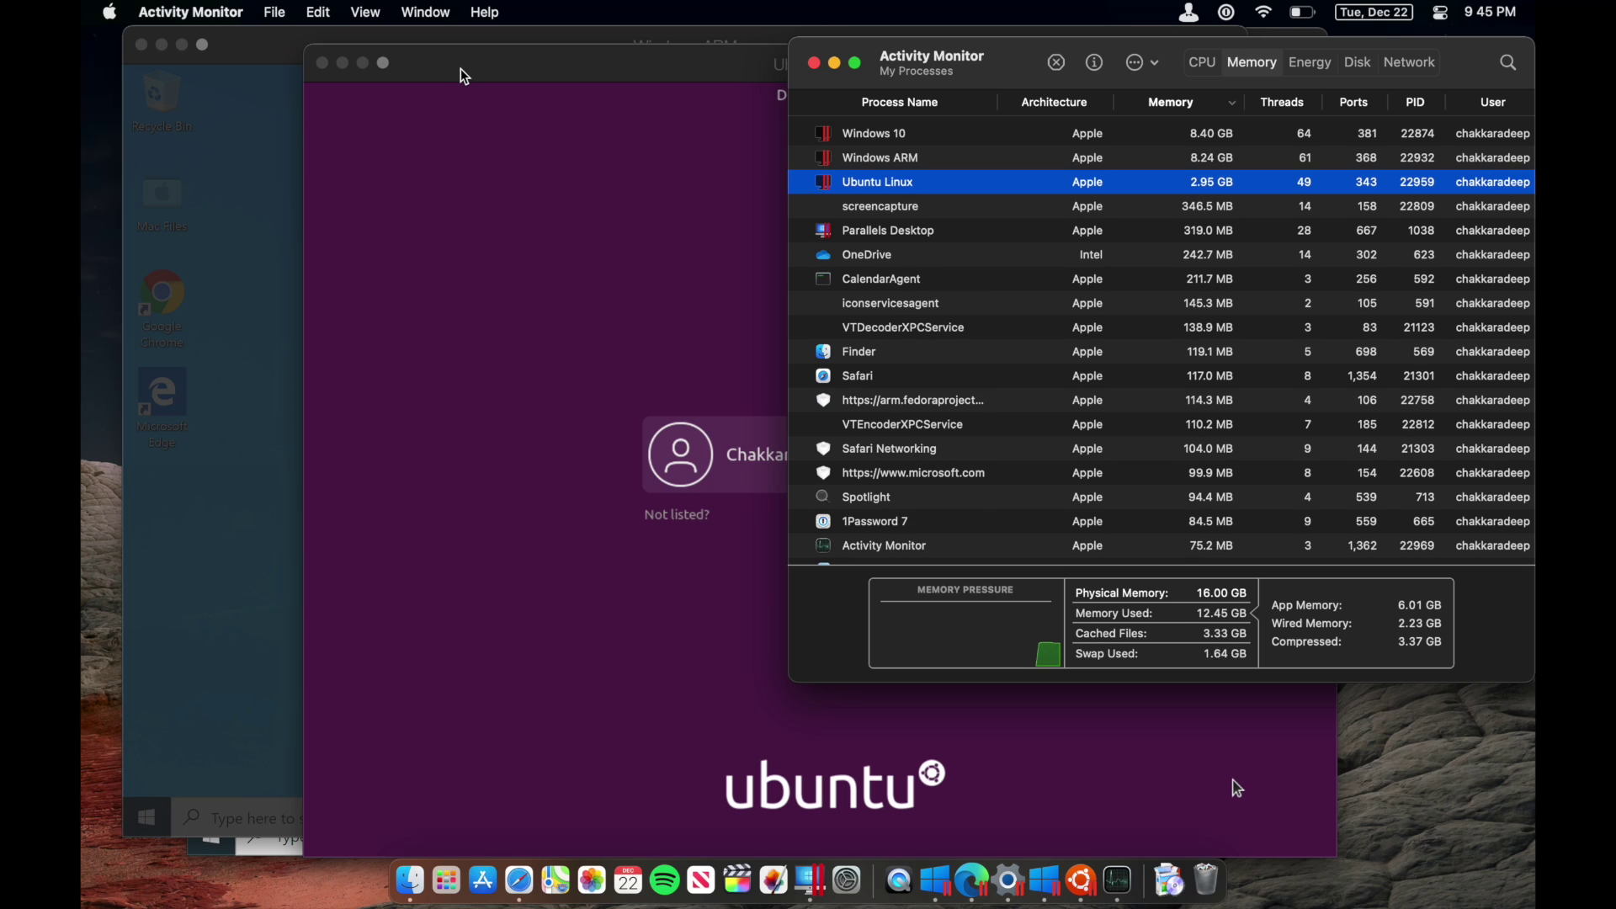
left_click(464, 76)
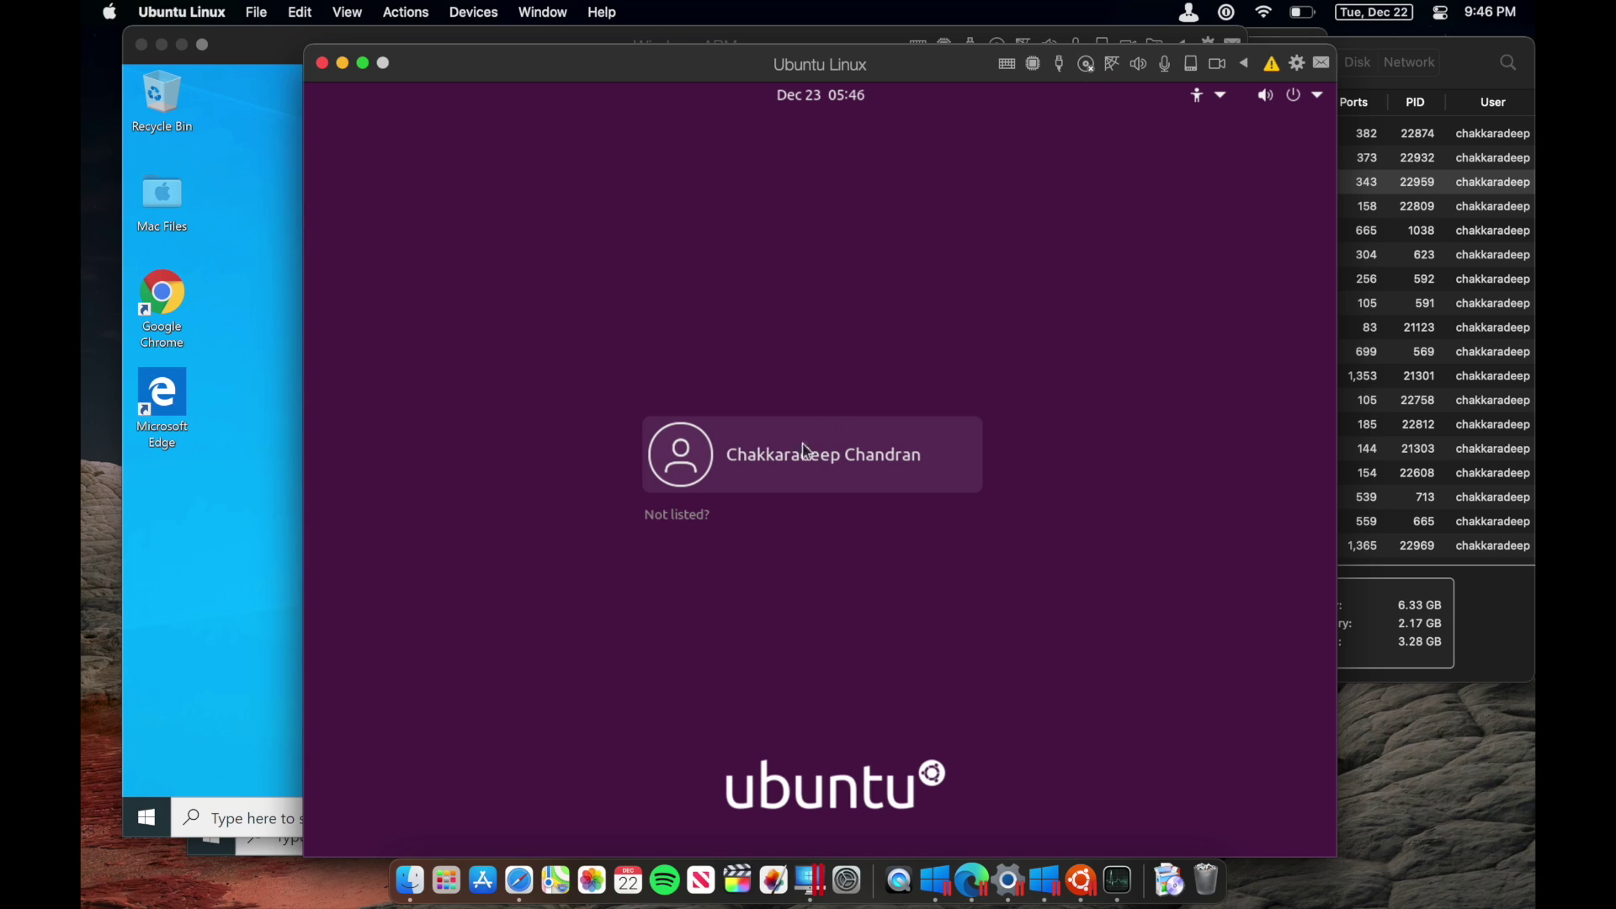
- Log in to Ubuntu with the account password, launch Firefox, and show the applications grid
left_click(803, 452)
type("•••••")
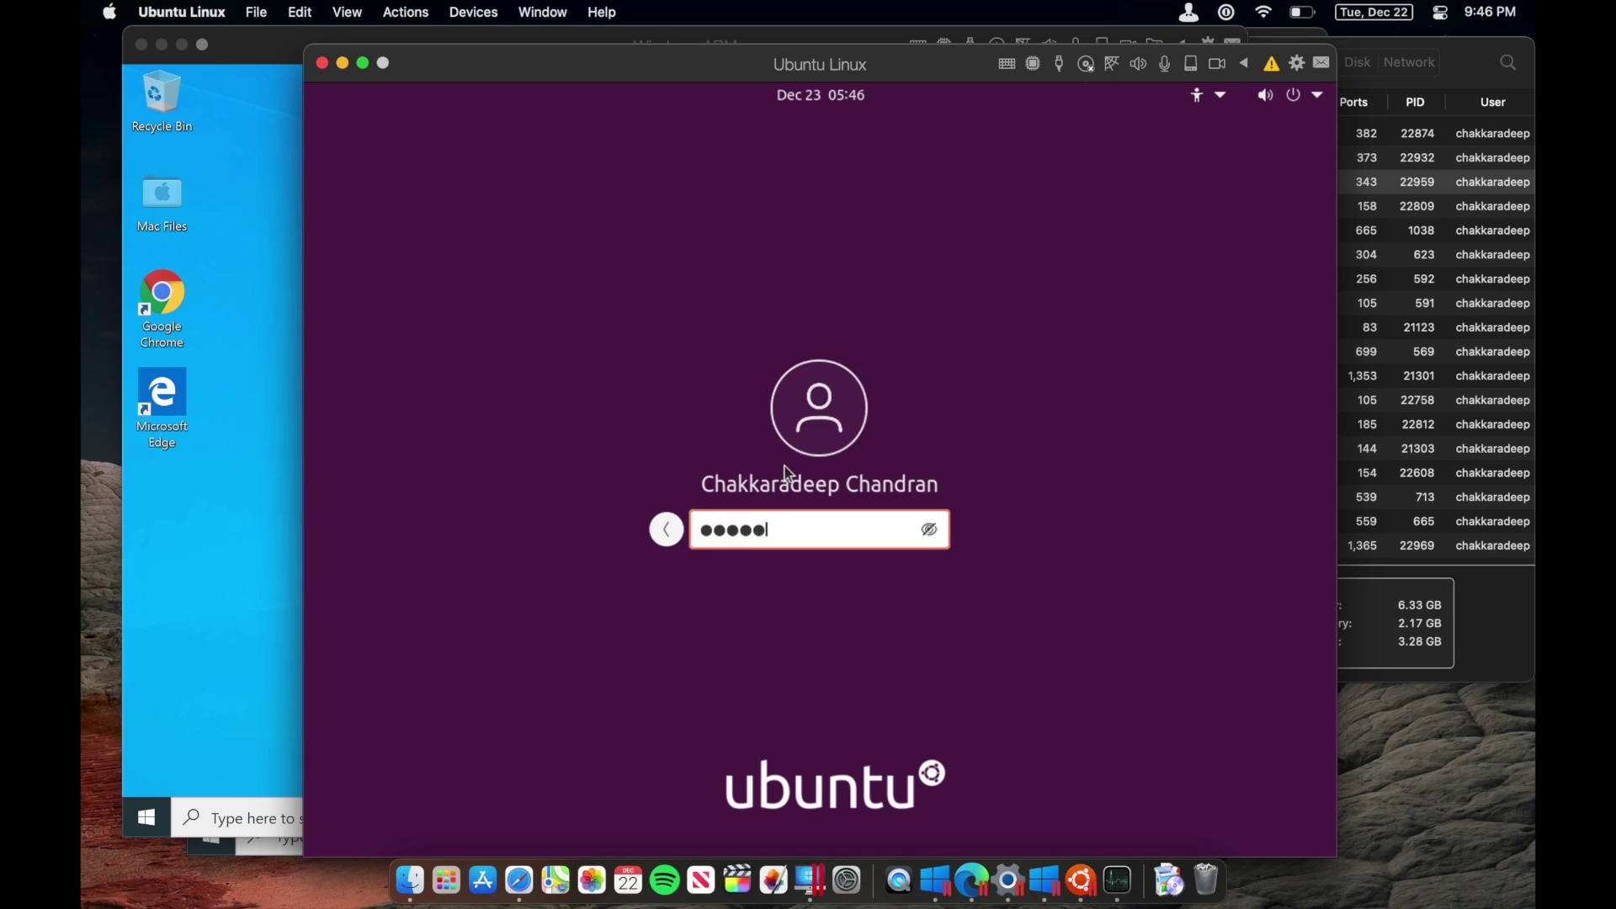
type("••••••••")
key("Return")
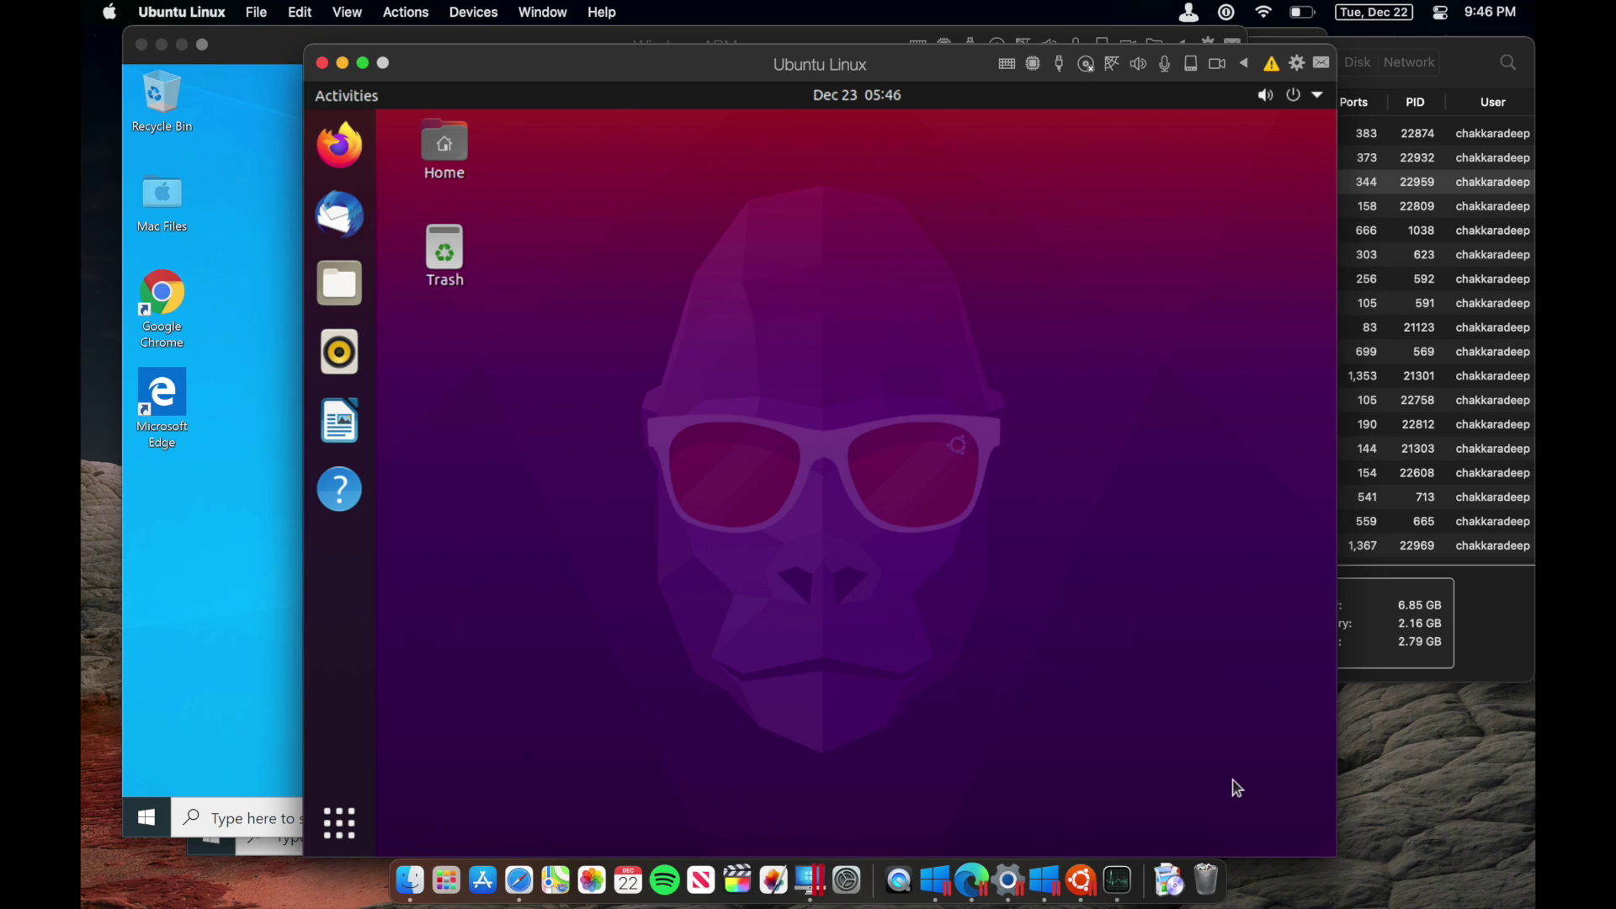
left_click(325, 156)
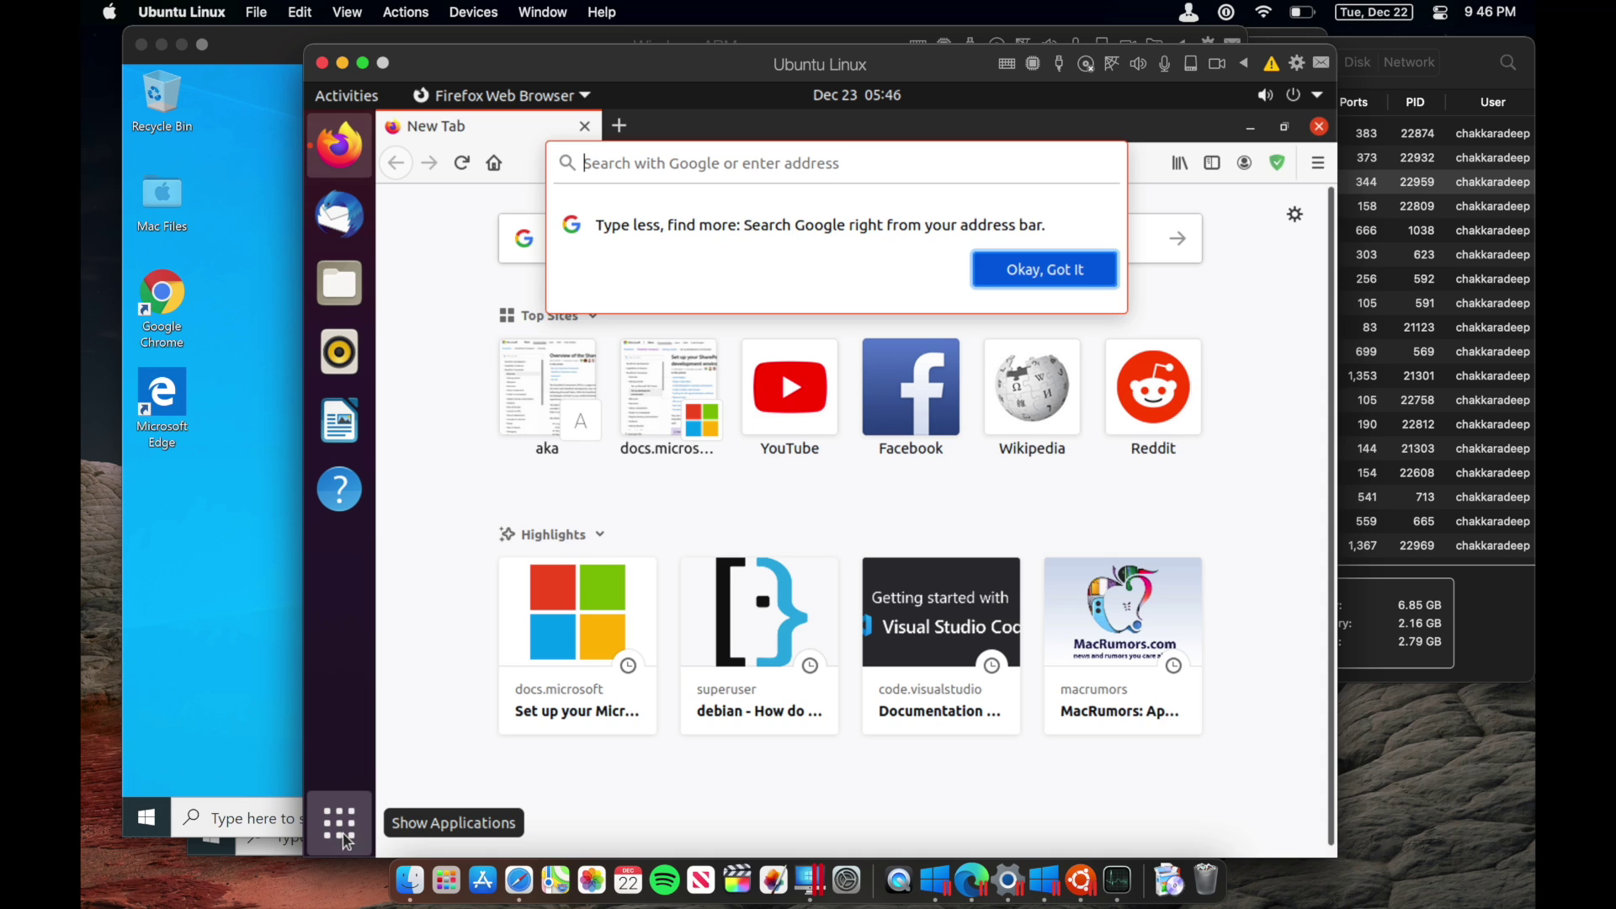
left_click(339, 823)
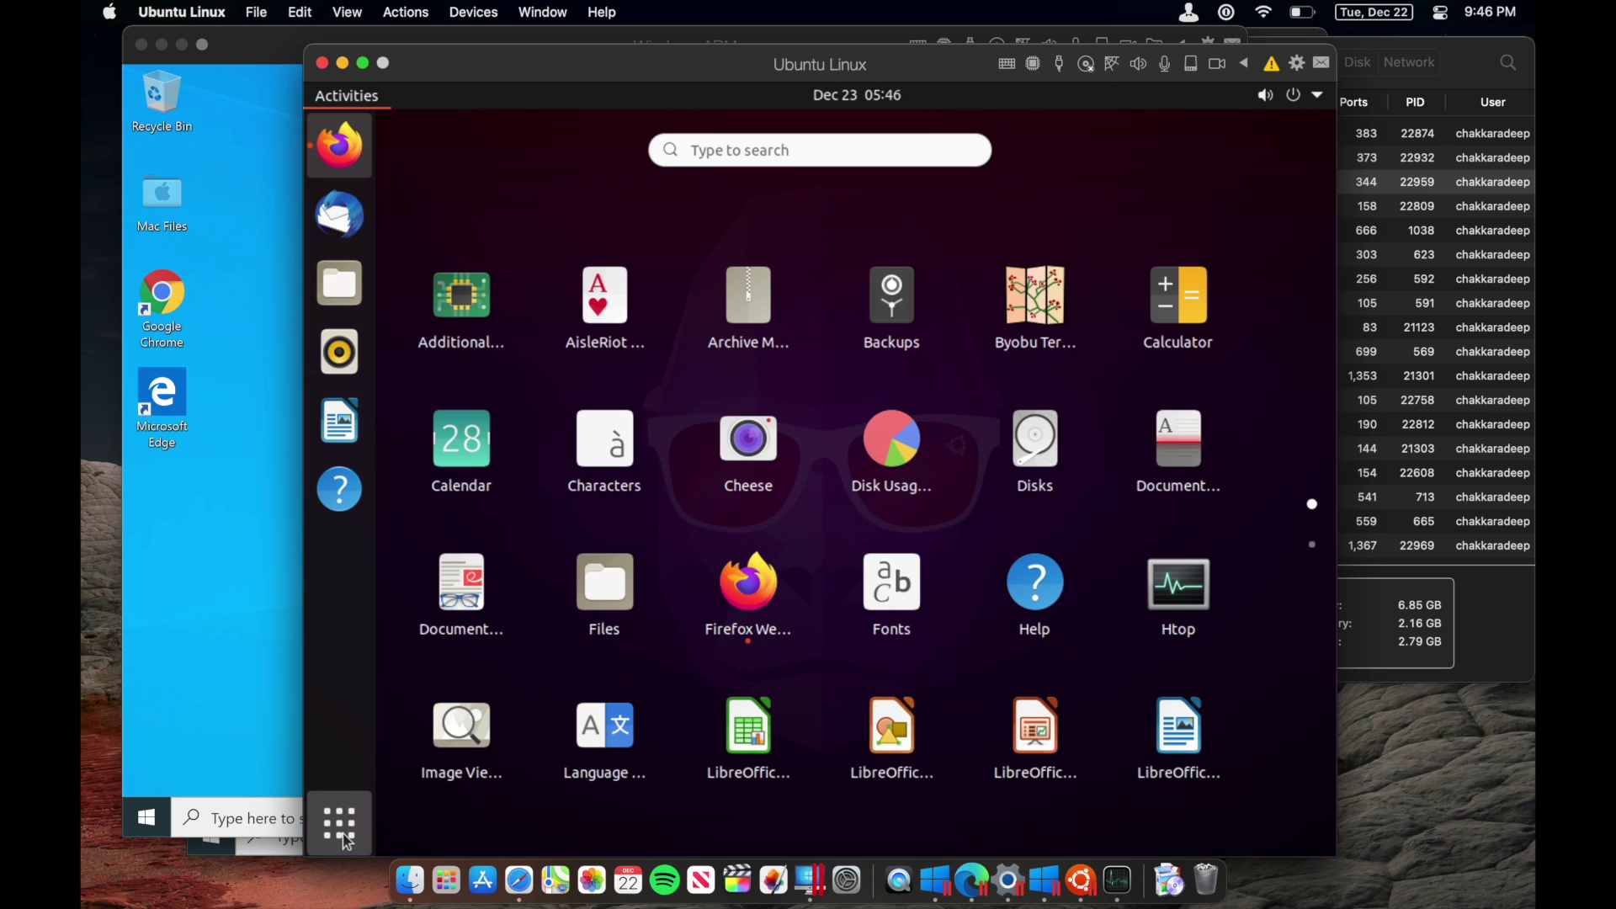